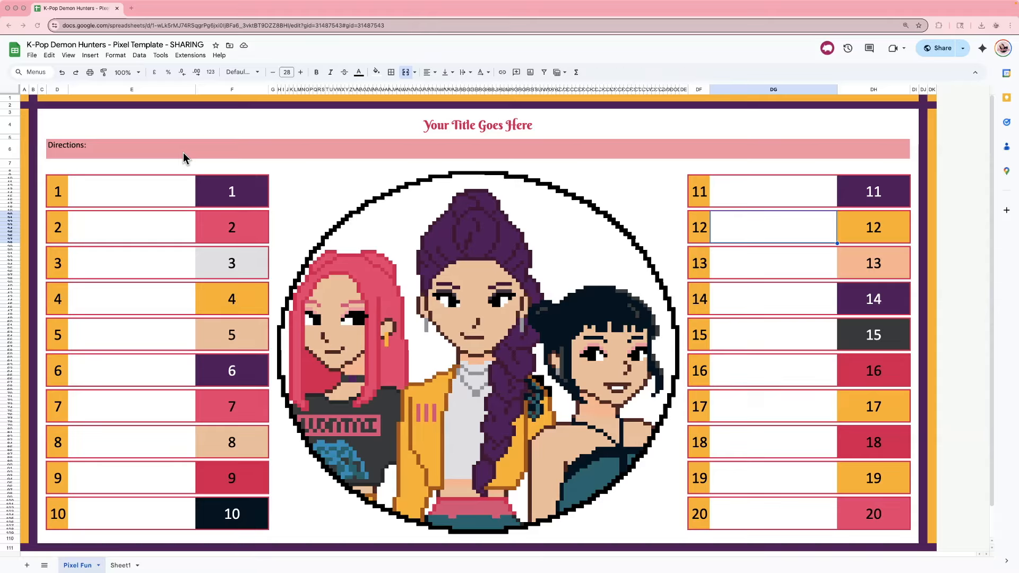
# Start a copy of the spreadsheet and name it "Pixel Perfection: The Unit Rate Challenge!"
pyautogui.click(31, 55)
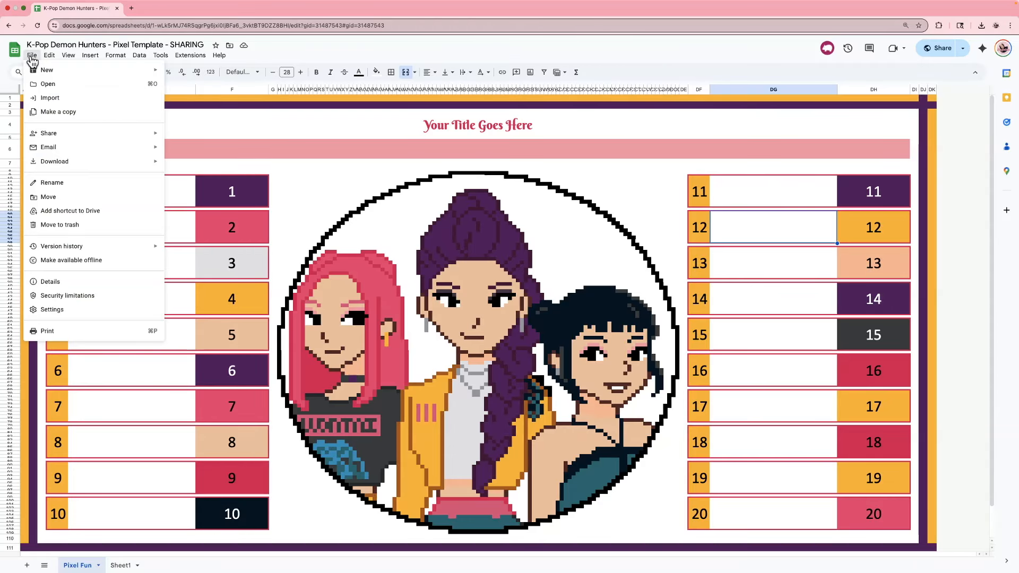
pyautogui.click(80, 111)
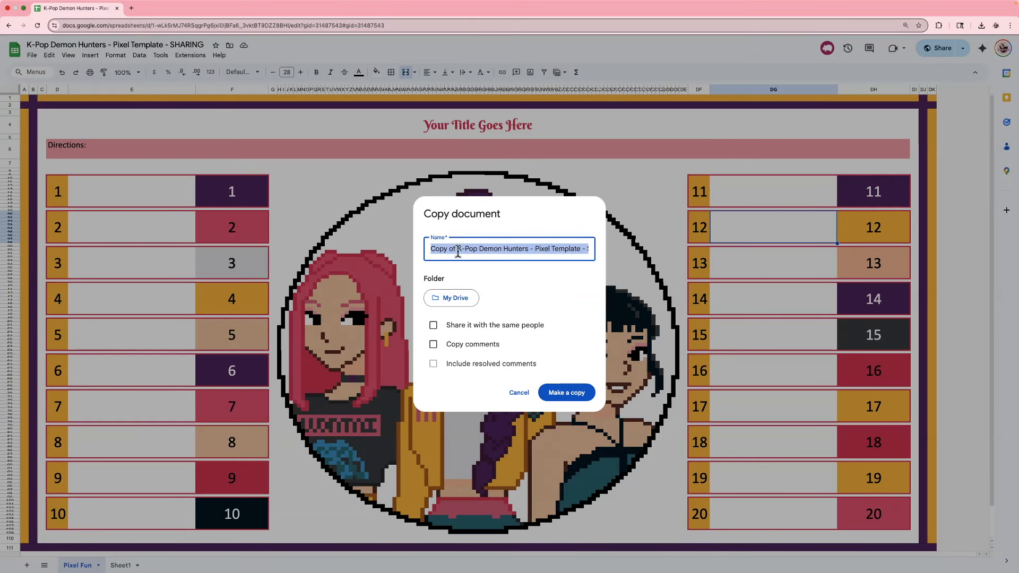
pyautogui.click(457, 250)
pyautogui.moveTo(432, 249); pyautogui.dragTo(602, 262)
pyautogui.press('BackSpace')
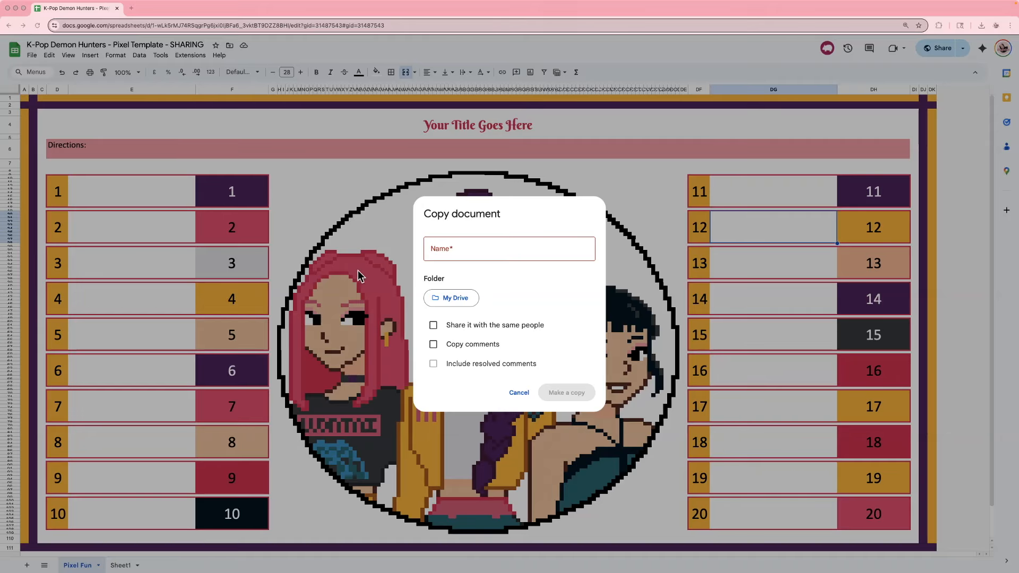
pyautogui.click(476, 247)
pyautogui.write('Pixel Perfection: The Unit Rate Challenge!')
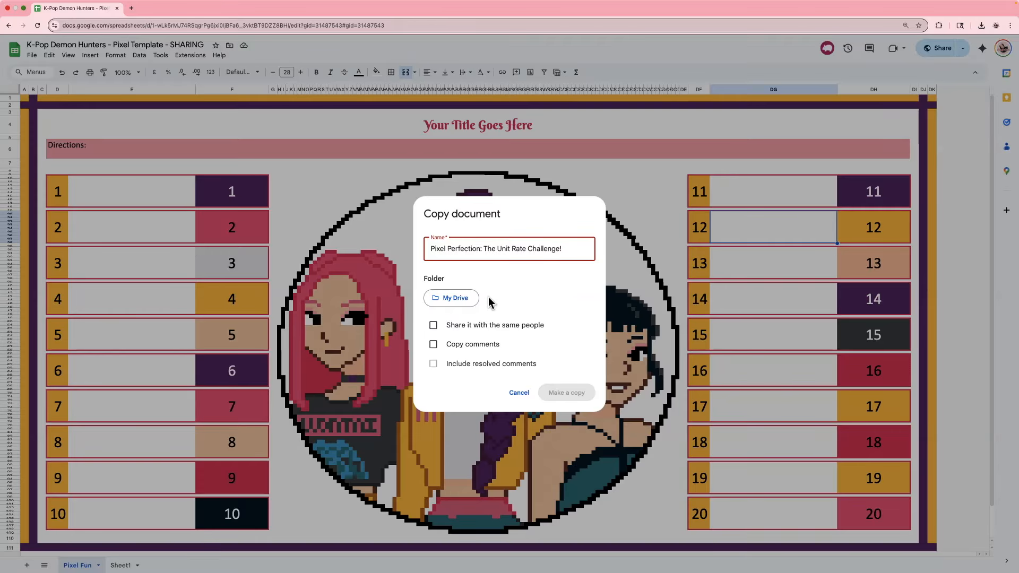
# Browse for the copy's destination to the "000000 - TPT Listings NEW" folder in My Drive
pyautogui.click(452, 298)
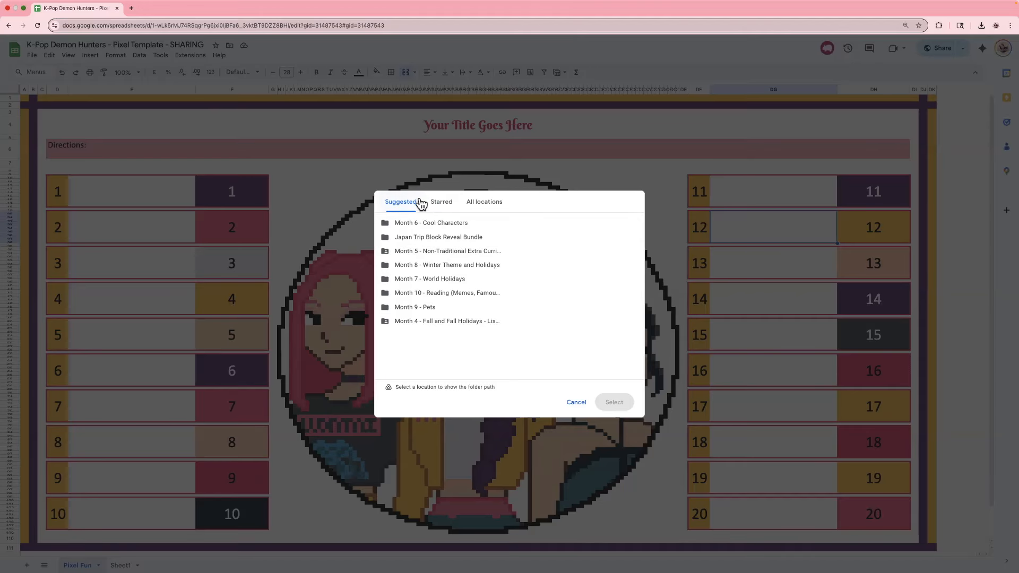
pyautogui.click(441, 202)
pyautogui.click(482, 201)
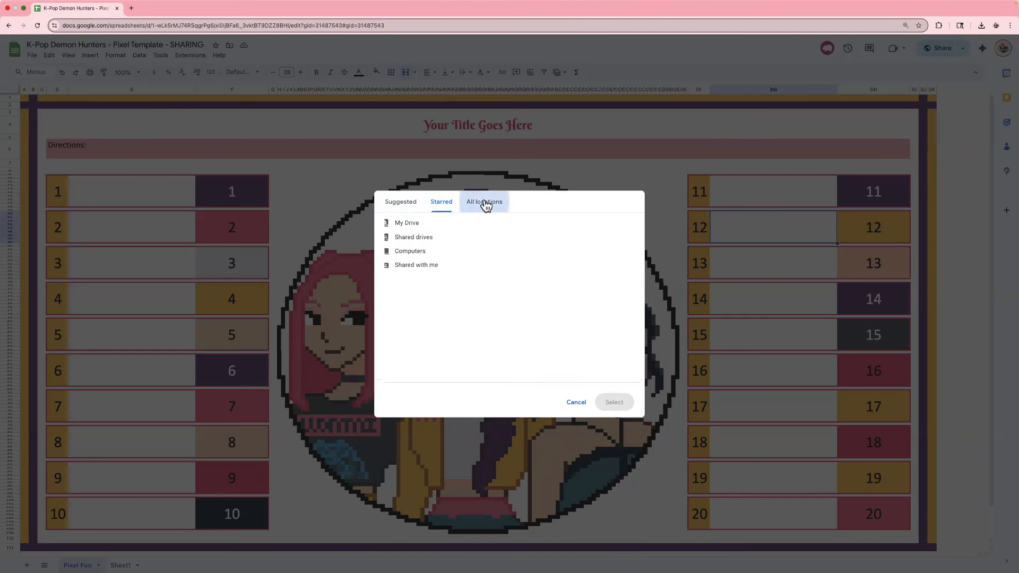
pyautogui.click(628, 223)
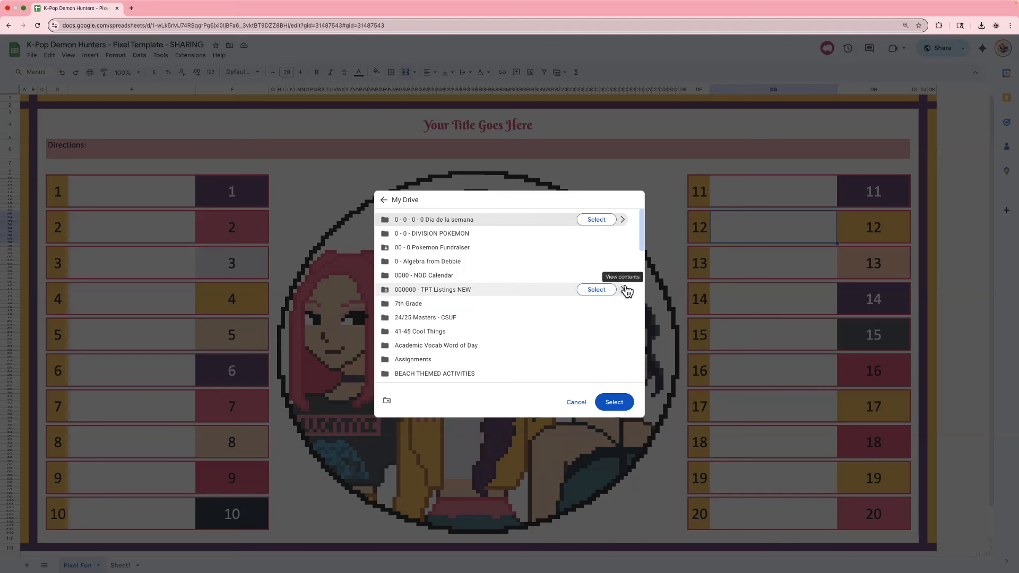
pyautogui.click(624, 290)
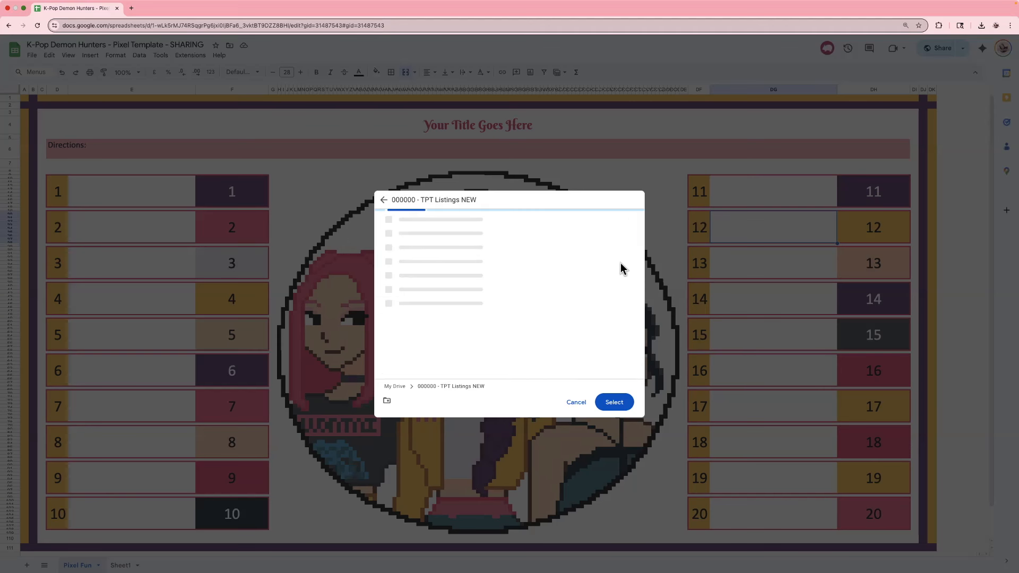
# Create a folder named "25 - Pixel Perfection: The Unit Rate Challenge! (Kpop Demon Hunters)" and make the copy in it
pyautogui.click(387, 401)
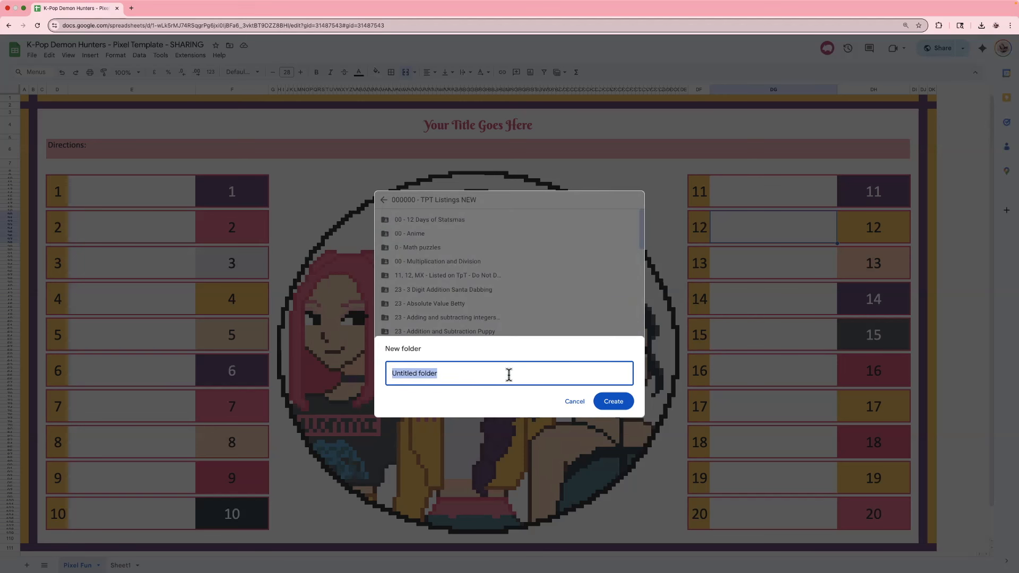
pyautogui.write('25-')
pyautogui.write('Pixel Perfection: The Unit Rate Challenge!')
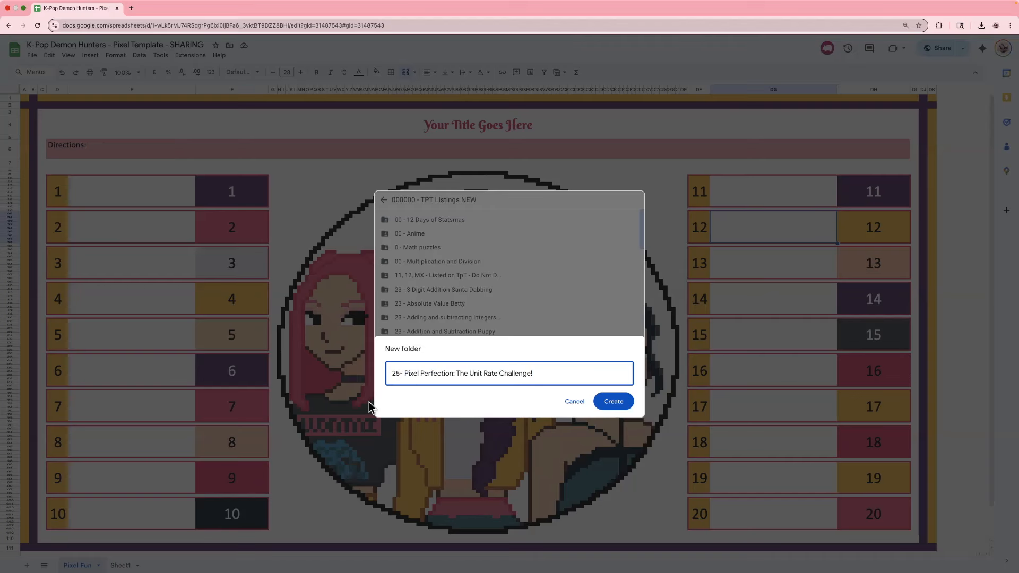
pyautogui.click(399, 373)
pyautogui.write('Challenge!')
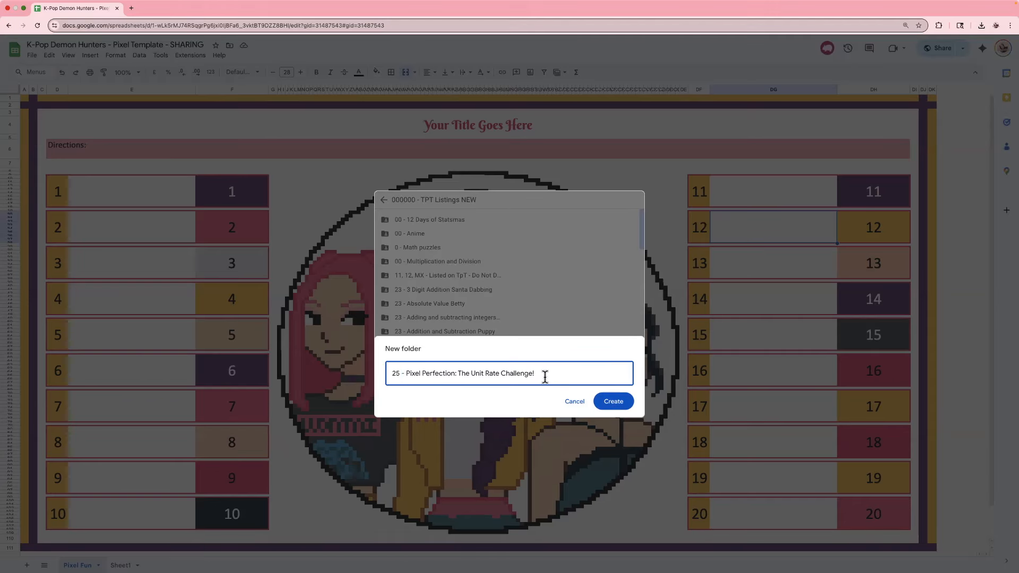
pyautogui.write(' (Kpop Demon Hunters)')
pyautogui.click(629, 412)
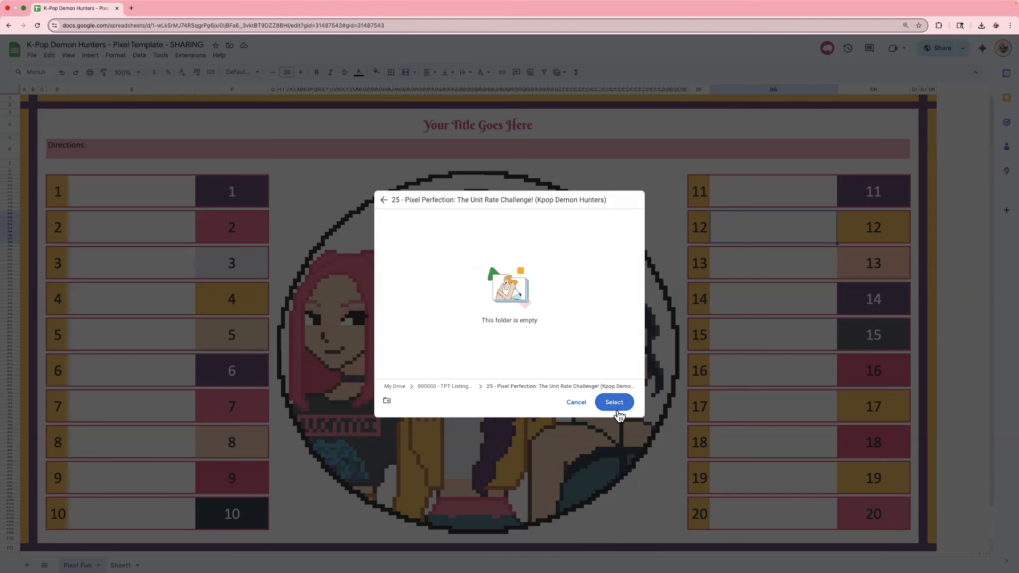
pyautogui.click(614, 402)
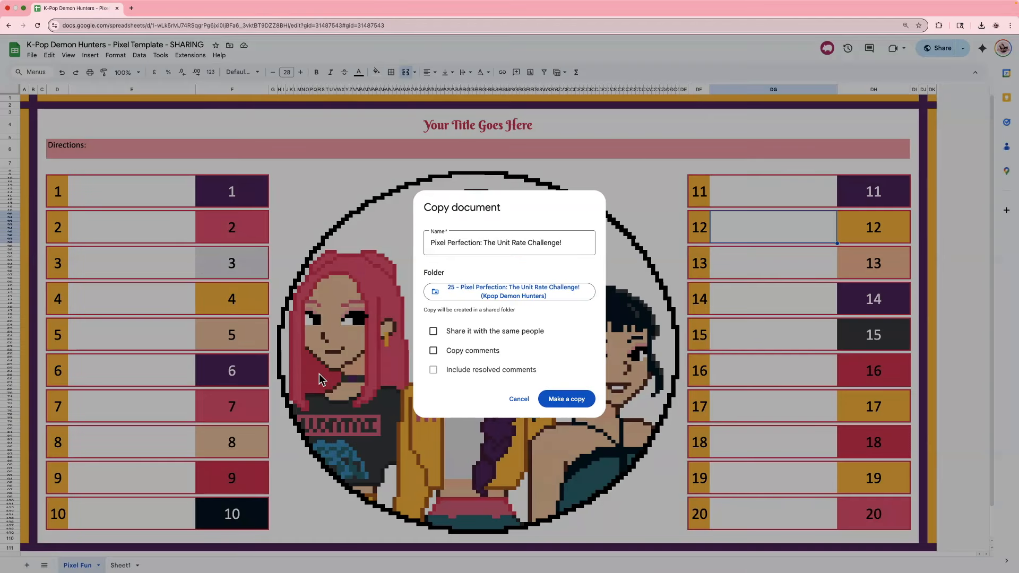
pyautogui.click(581, 400)
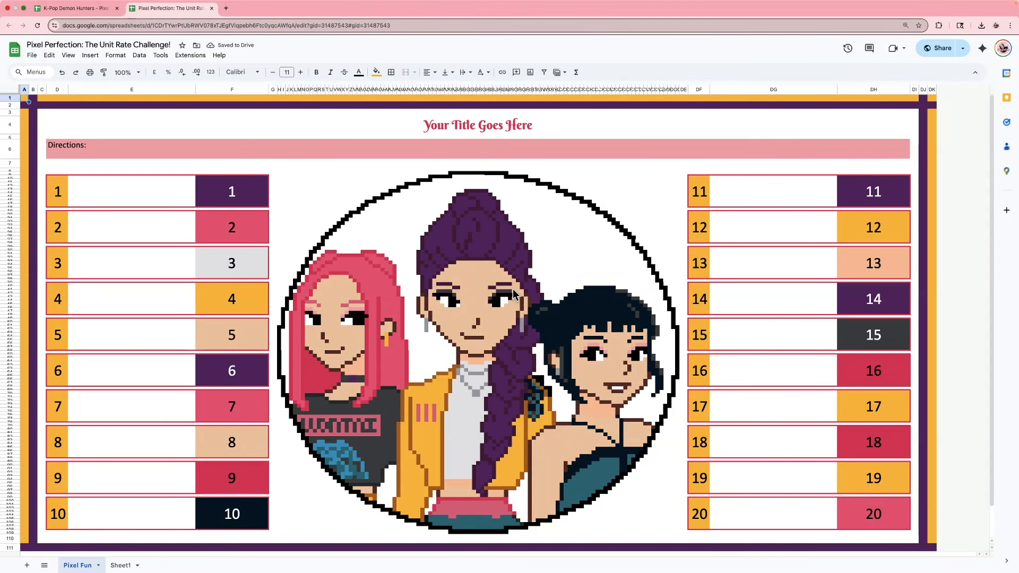
# Replace the placeholder title above the directions with "The Unite Rate Challenge"
pyautogui.click(474, 126)
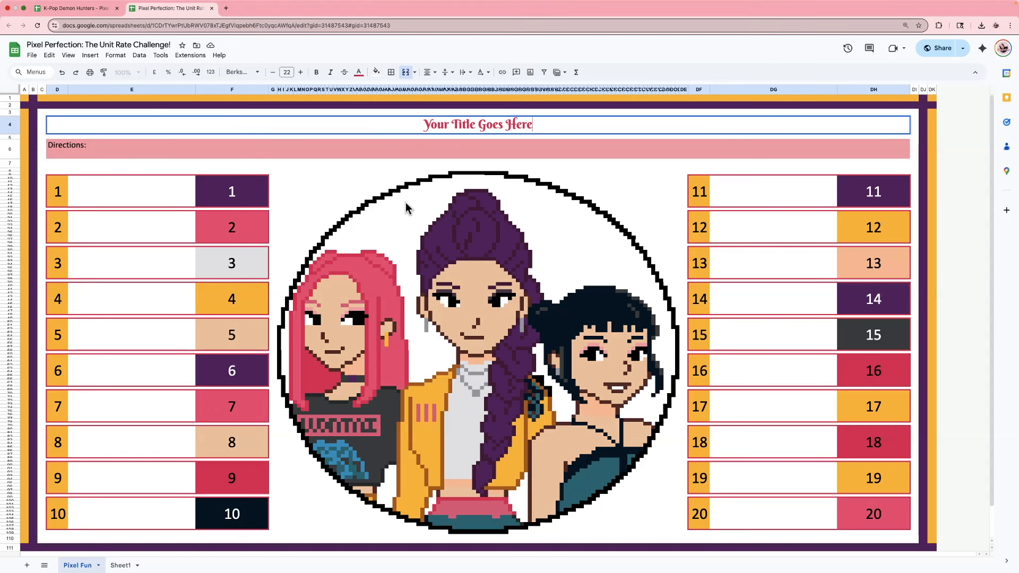
pyautogui.doubleClick(517, 121)
pyautogui.moveTo(540, 128); pyautogui.dragTo(389, 123)
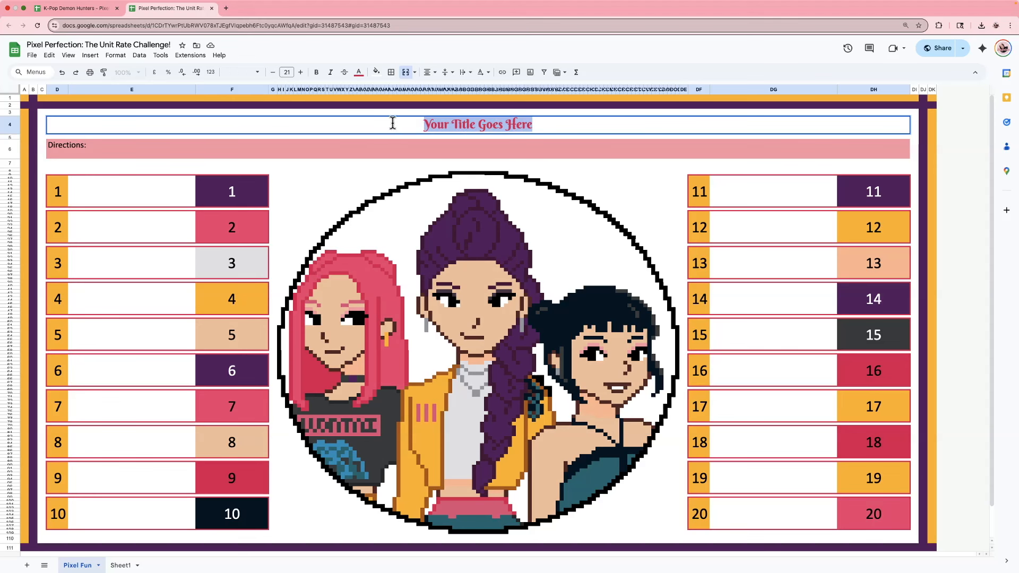
pyautogui.write('The Unite Rate ')
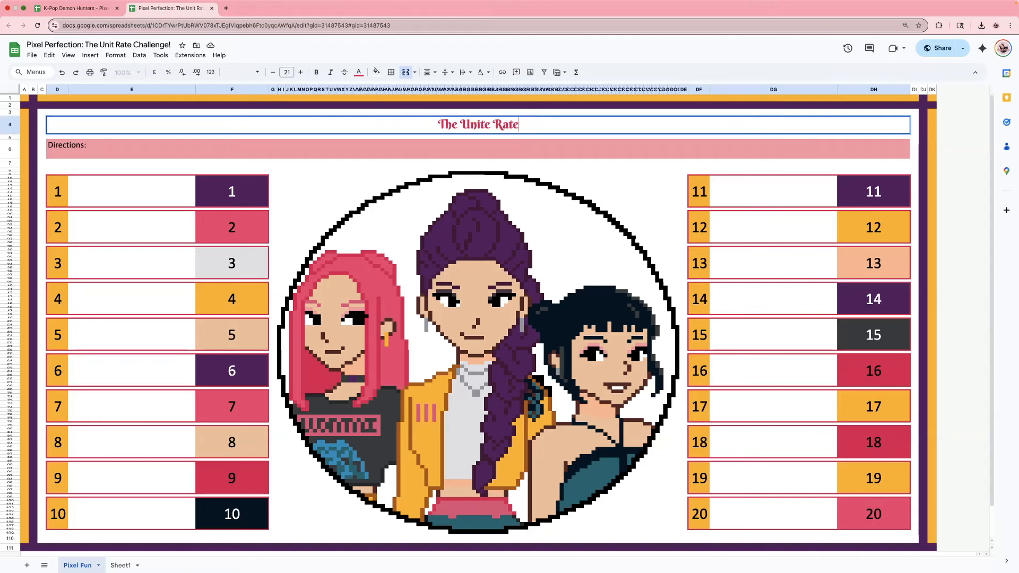
pyautogui.write('Challenge')
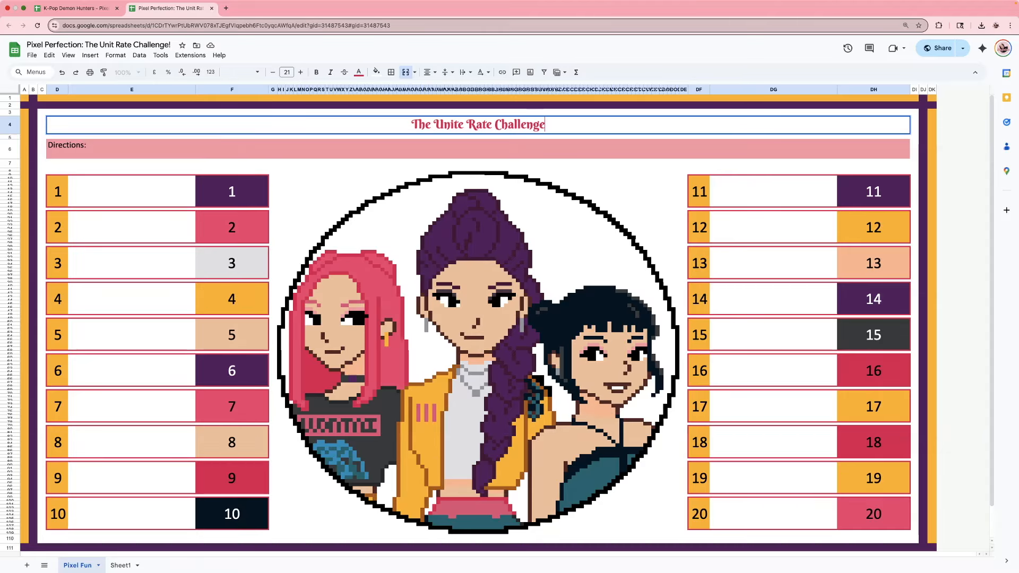
# Add "Solve each problem to find the correct unit rate." after the "Directions:" label
pyautogui.click(377, 153)
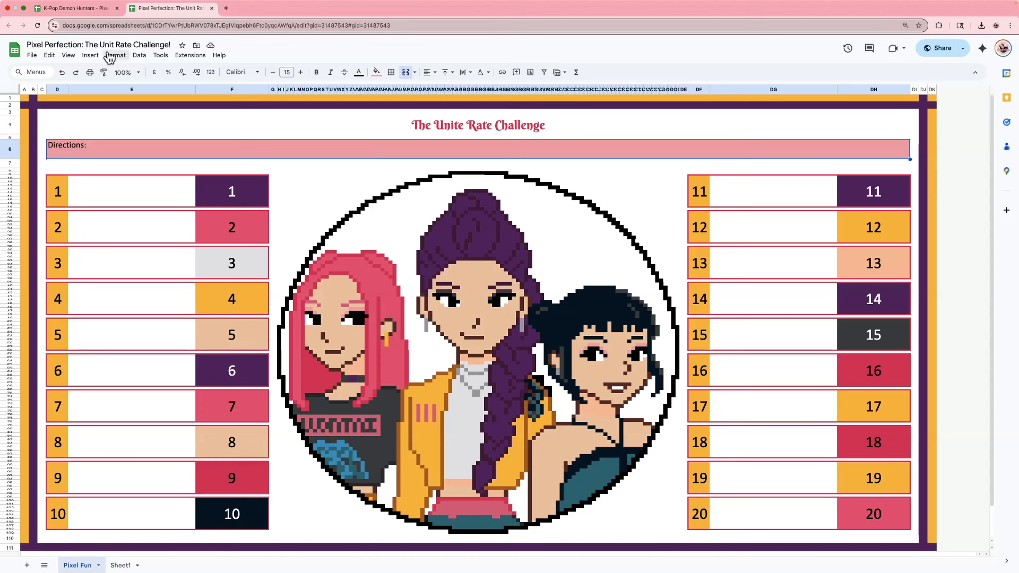
pyautogui.doubleClick(183, 143)
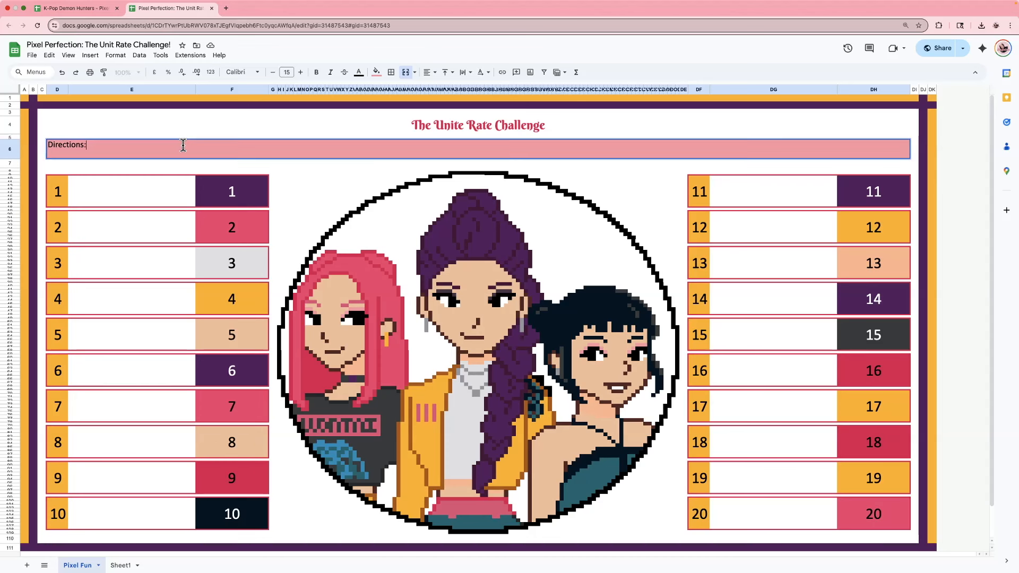
pyautogui.write('Solve each problem to f')
pyautogui.write('the correct unit rate.')
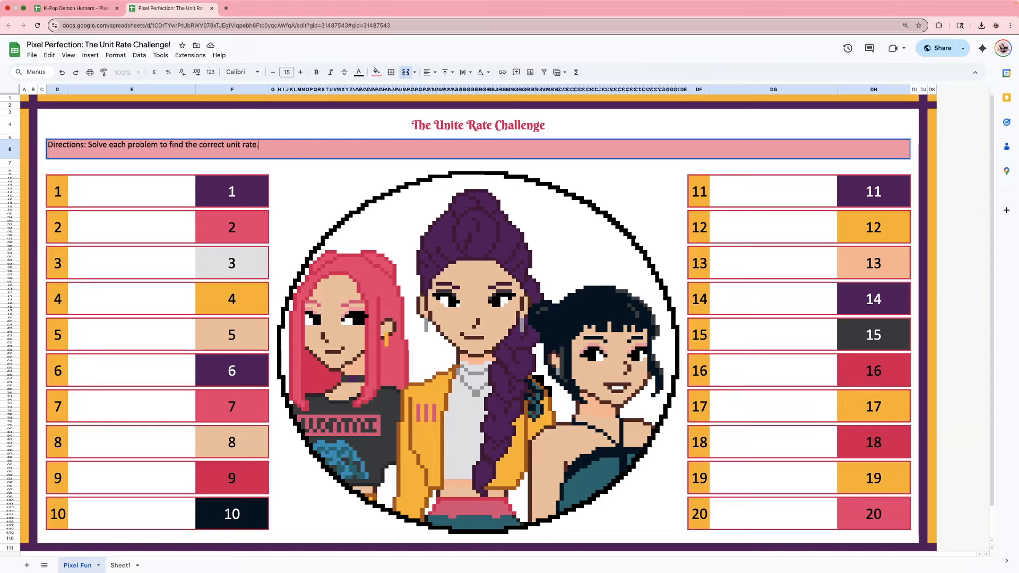
# Continue the directions with "Write your answer using a colon (:) with no spaces between the numbers (example: 3:1). Simplify when possible."
pyautogui.write(' Write your answer using a colon (:) with no spaces between the numbers (exam')
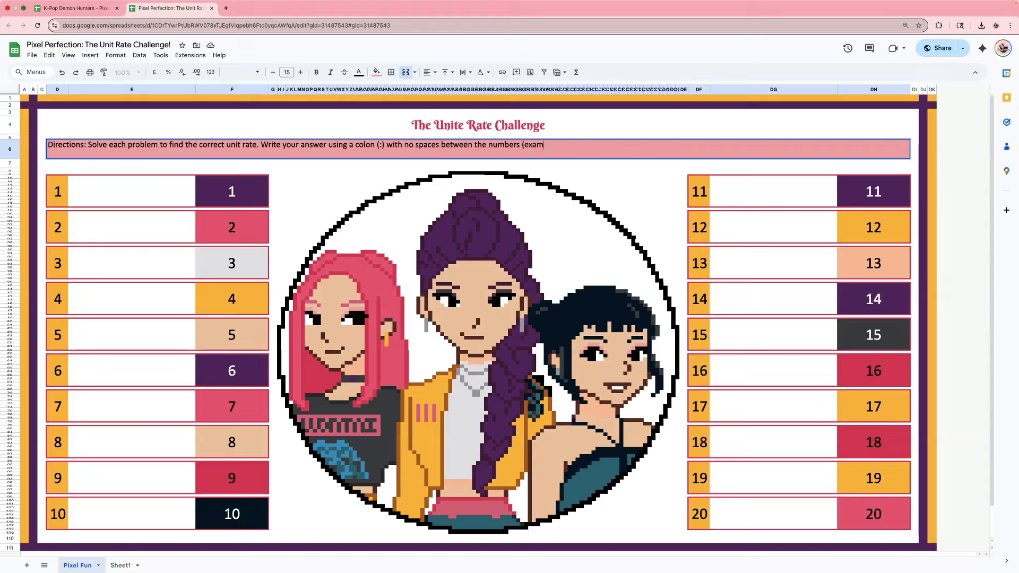
pyautogui.write('ple: 3:1). Simplify when possible.')
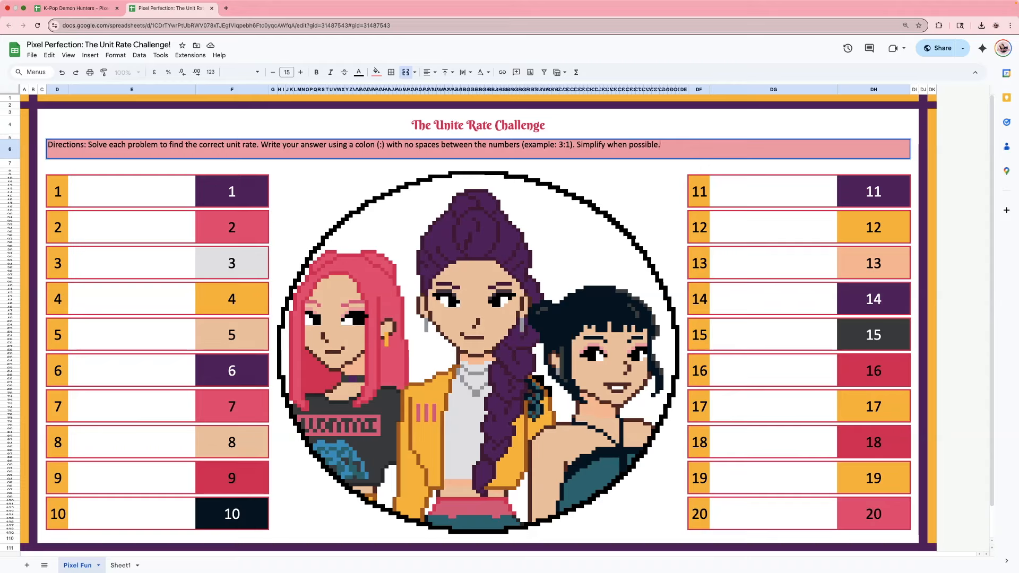
# End the directions with "Each correct answer reveals part of the mystery pixel image--work carefully, and watch the picture come to life as you go!"
pyautogui.write(' Each correct answer reveals part of the')
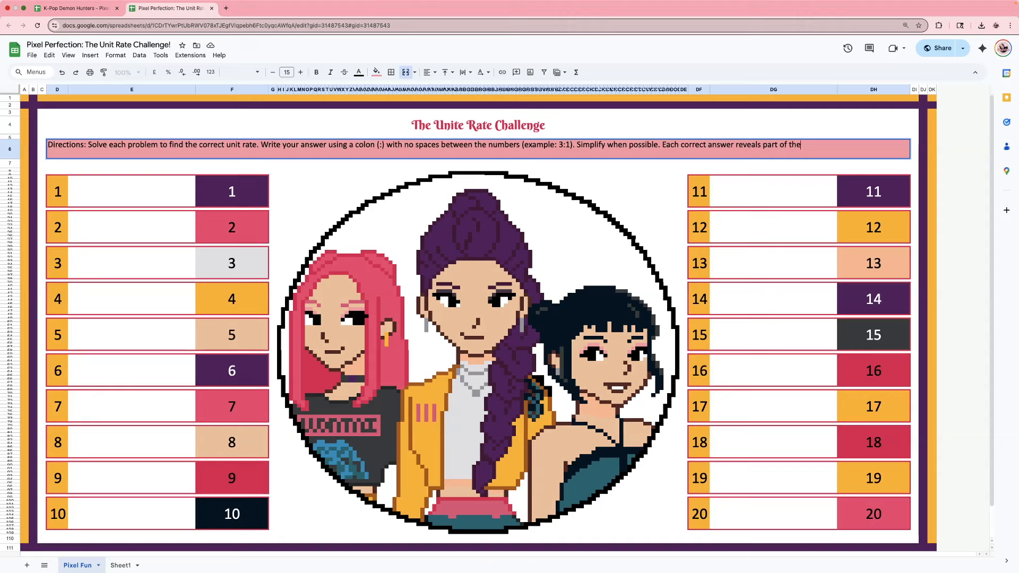
pyautogui.write(' mystery pixel image--work carefully, and watch the picture come to life as you go!')
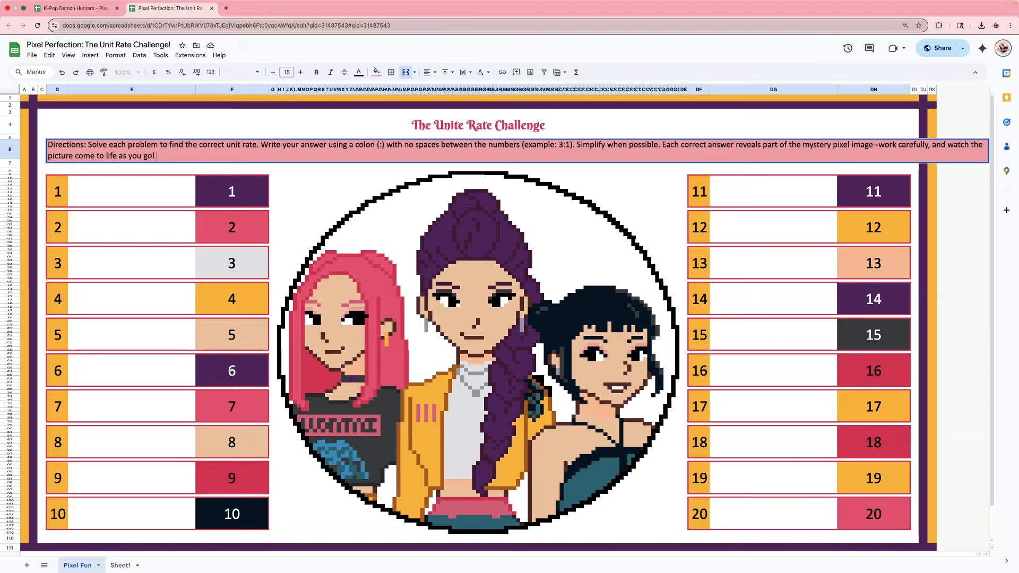
pyautogui.press('Return')
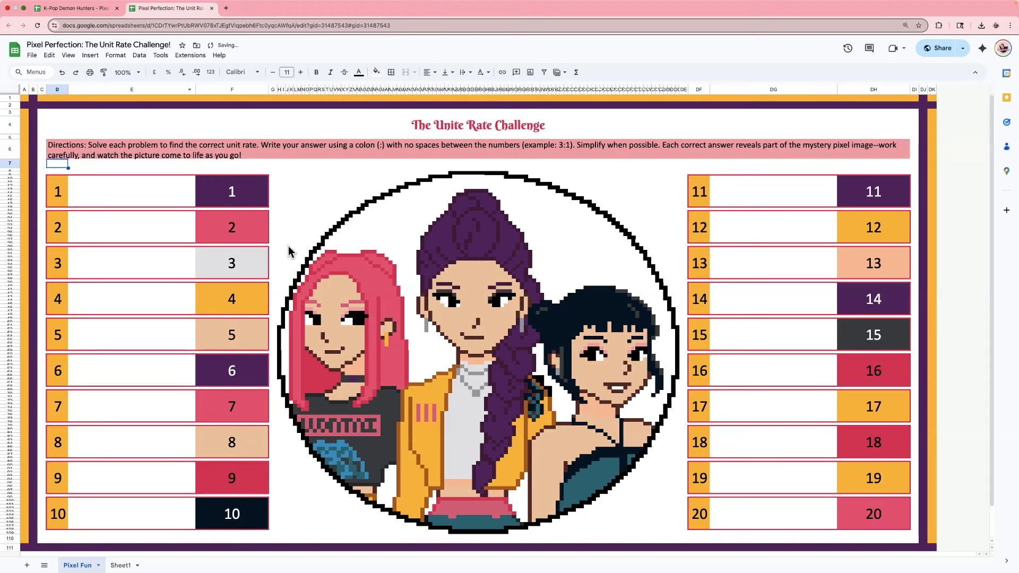
# Make only the word "Directions:" bold in the directions cell
pyautogui.click(534, 152)
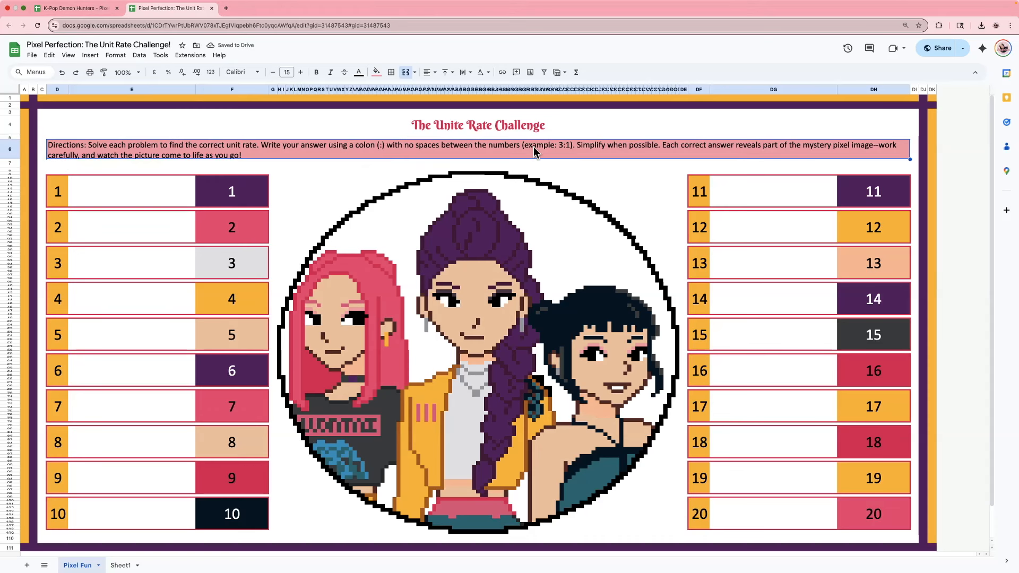
pyautogui.doubleClick(74, 154)
pyautogui.moveTo(87, 145); pyautogui.dragTo(47, 145)
pyautogui.click(316, 72)
pyautogui.click(403, 182)
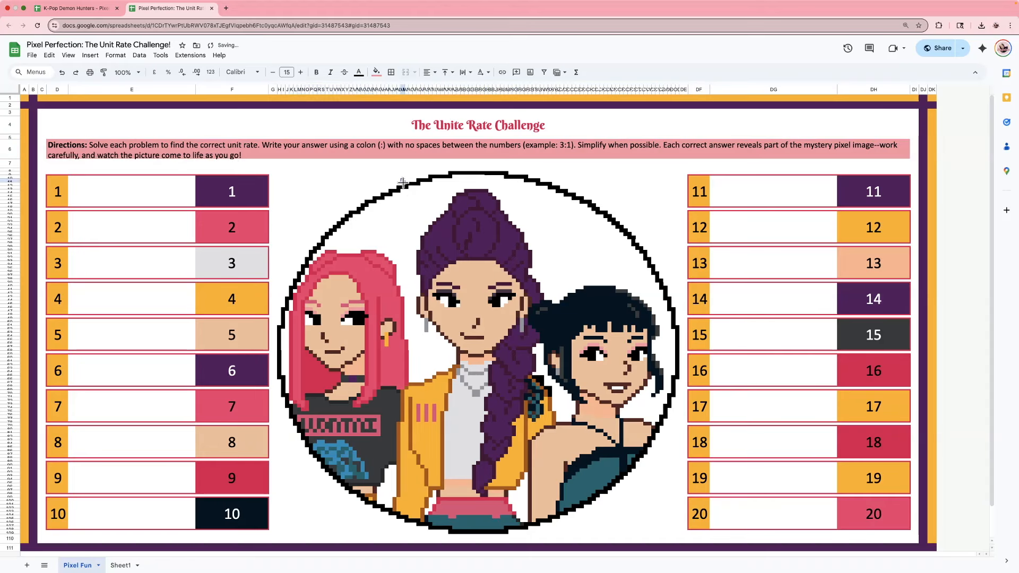
# Insert line breaks in the directions cell after "Directions:" and before "Simplify when possible."
pyautogui.doubleClick(105, 154)
pyautogui.click(89, 145)
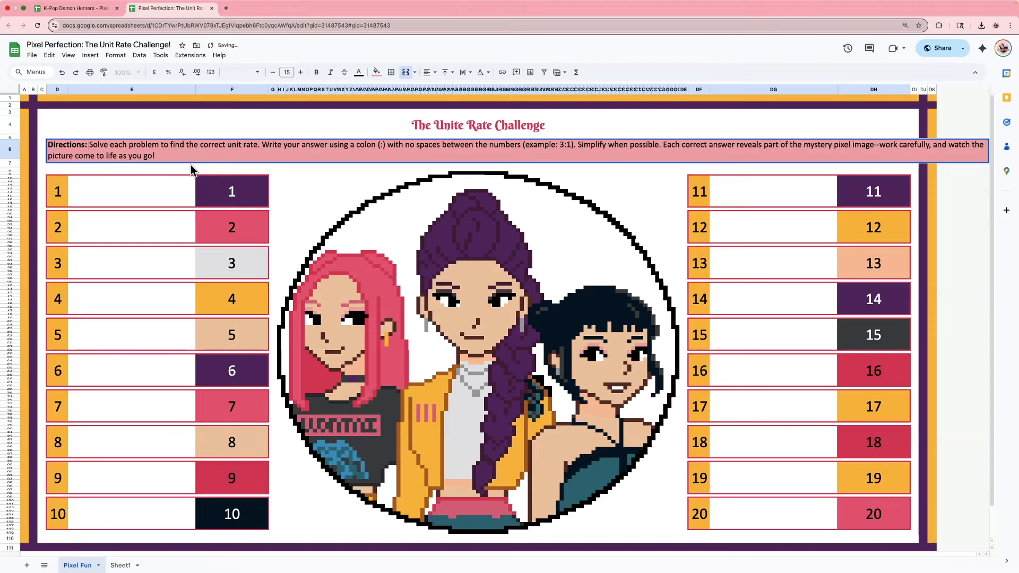
pyautogui.hotkey('alt', 'Return')
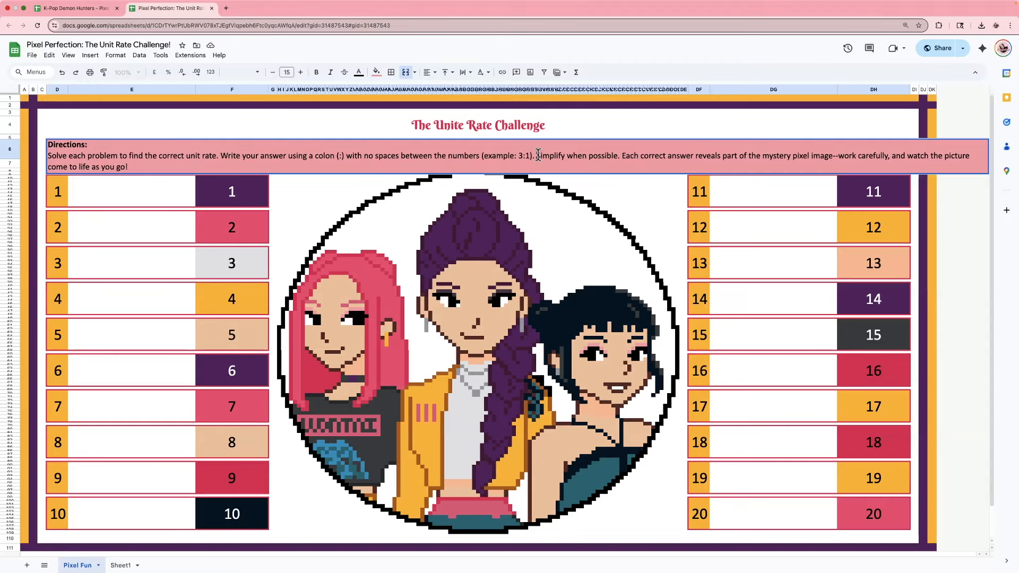
pyautogui.hotkey('alt', 'Return')
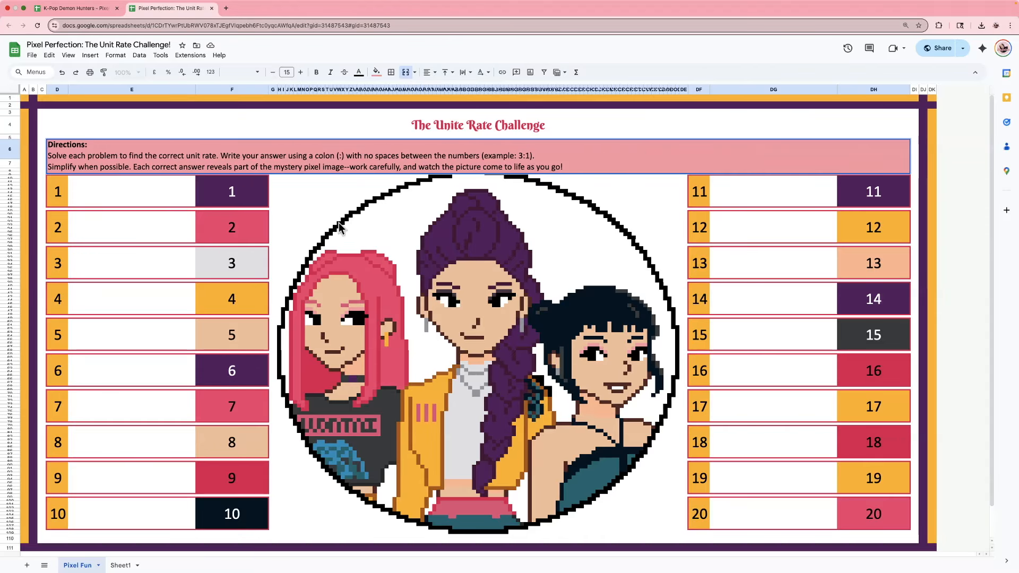
pyautogui.click(328, 192)
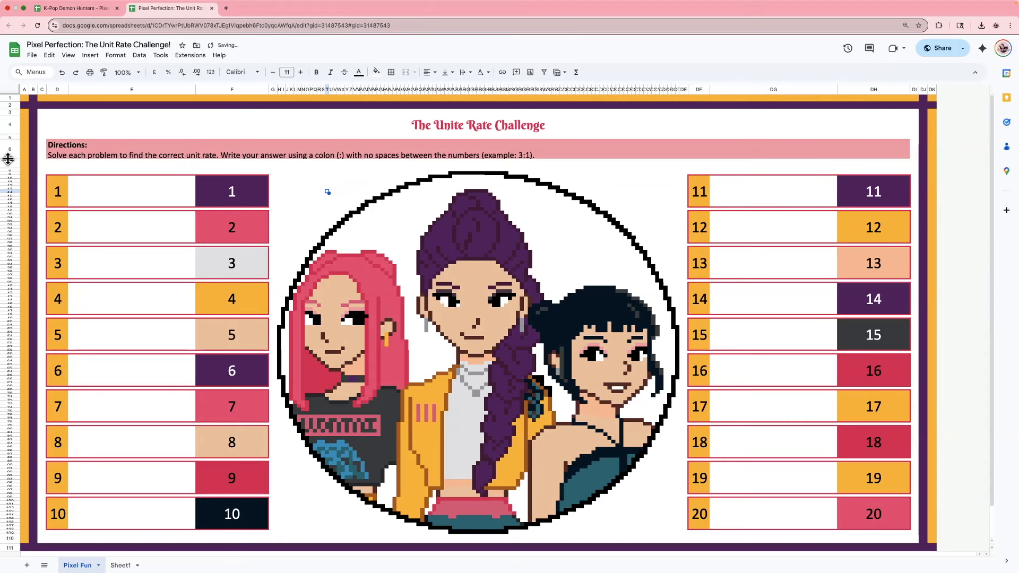
# Make row 6 tall enough for all three lines of directions and align its text vertically to the middle
pyautogui.moveTo(10, 159); pyautogui.dragTo(10, 177)
pyautogui.click(87, 144)
pyautogui.click(450, 73)
pyautogui.click(461, 92)
pyautogui.click(456, 125)
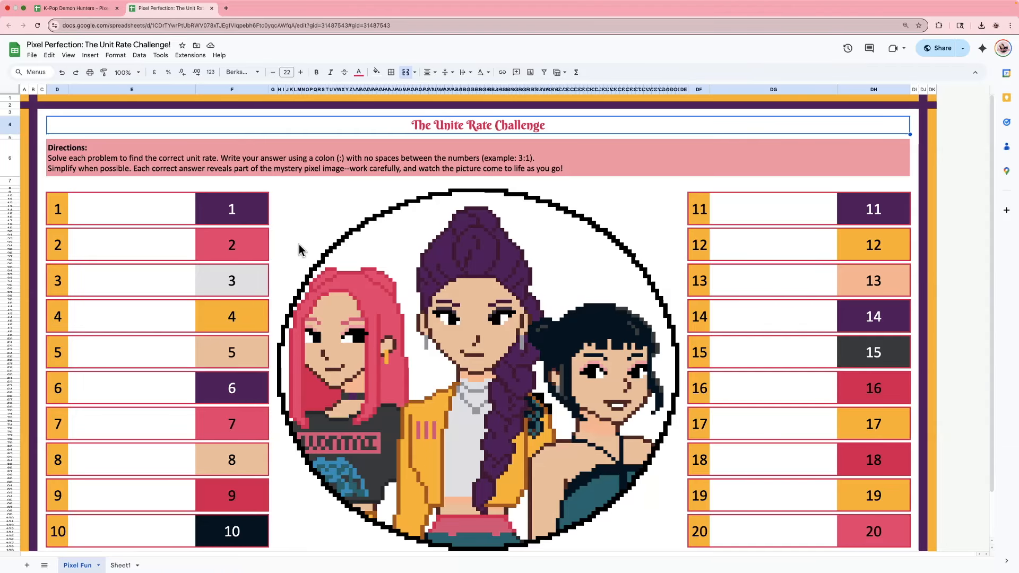
pyautogui.click(243, 221)
pyautogui.click(257, 257)
pyautogui.click(250, 281)
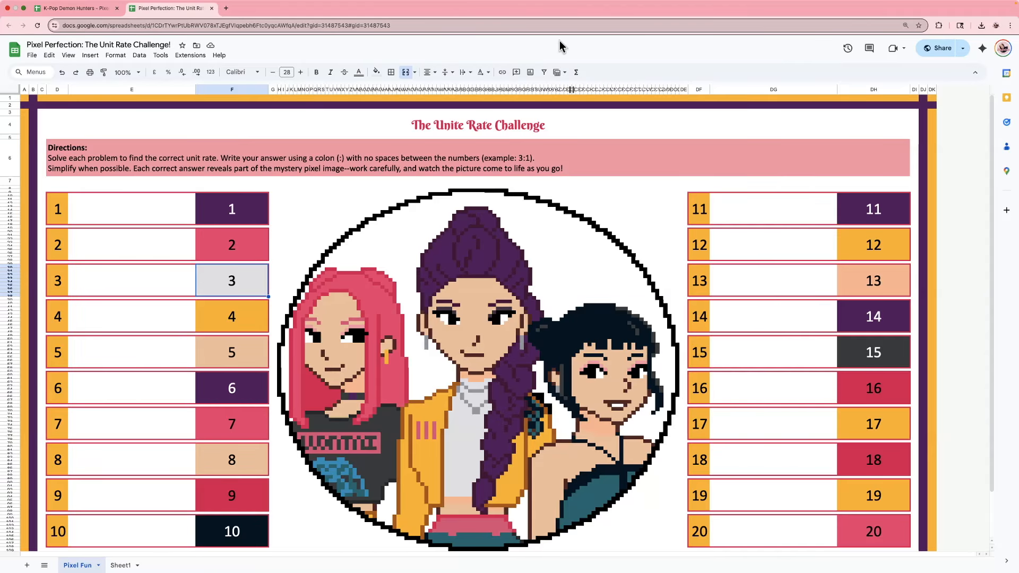
pyautogui.click(311, 194)
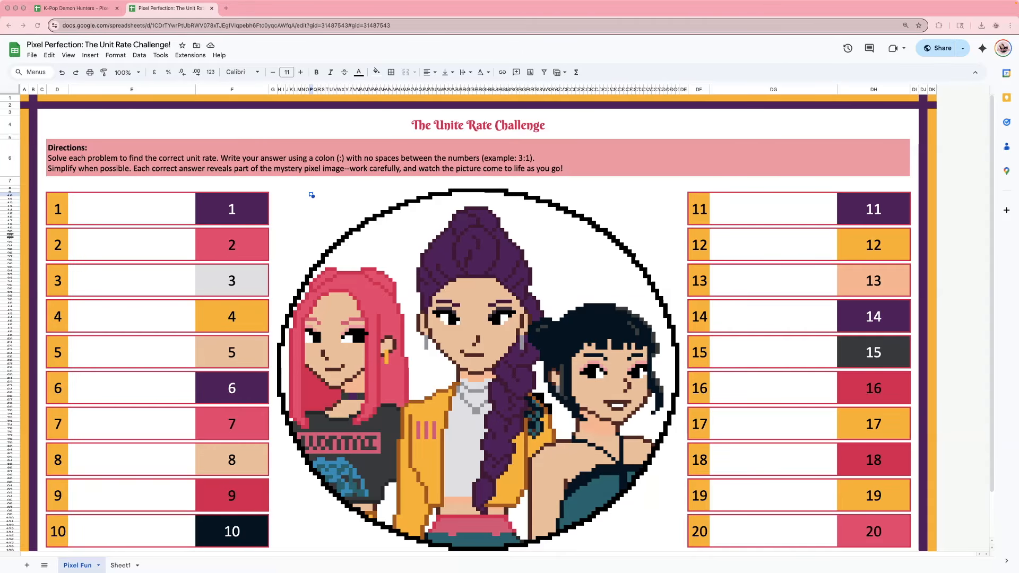
# Enter "A car travels 120 miles in 4 hours. What is the unit rate in miles per hour?" as the question for problem 1
pyautogui.click(128, 212)
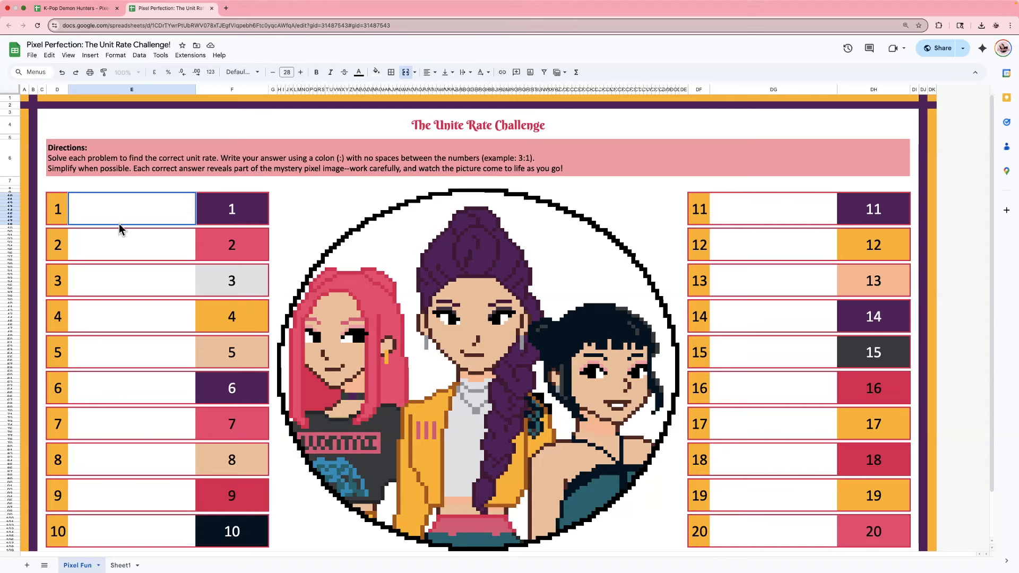
pyautogui.write('A car travels 120 miles in 4 hours. What is the unit rate in miles per hour?')
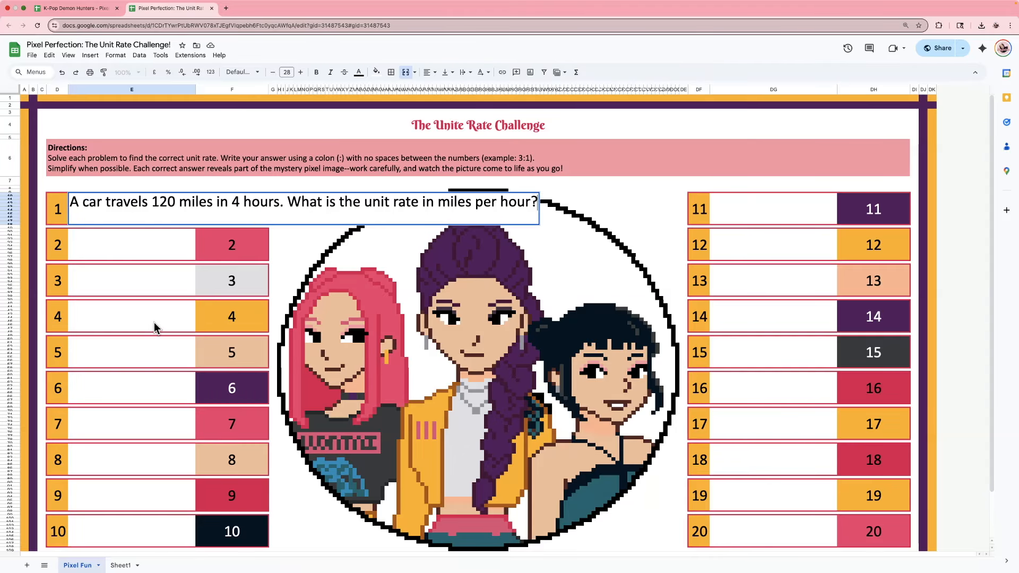
pyautogui.click(155, 315)
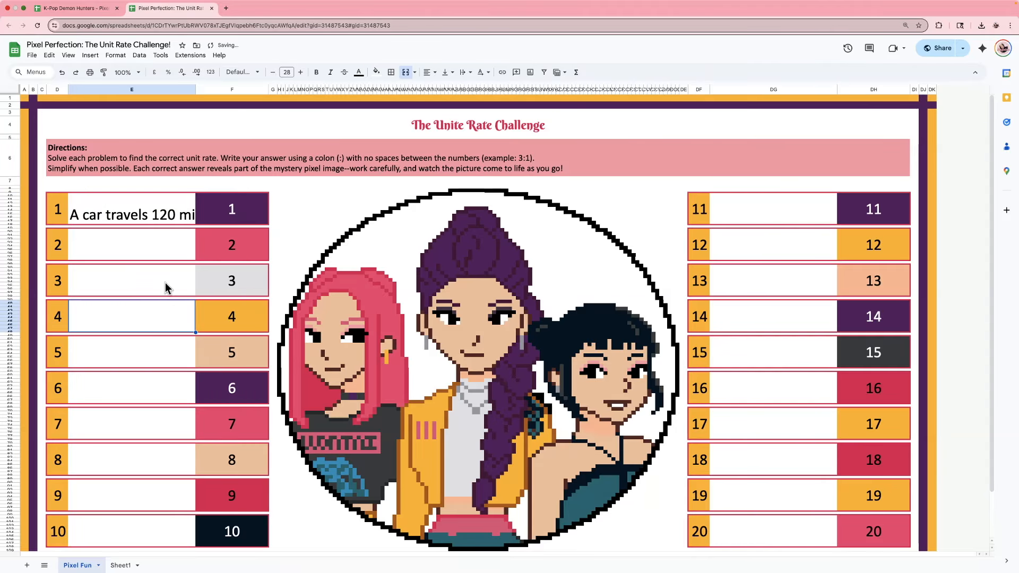
# Set the problem 1 question to font size 12 and wrap its text within the cell
pyautogui.click(137, 217)
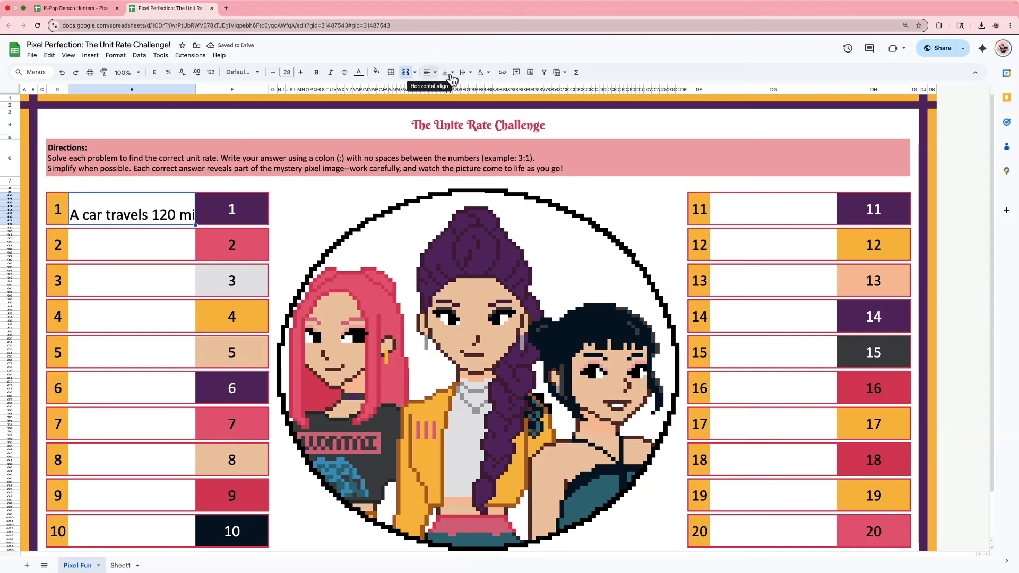
pyautogui.click(286, 73)
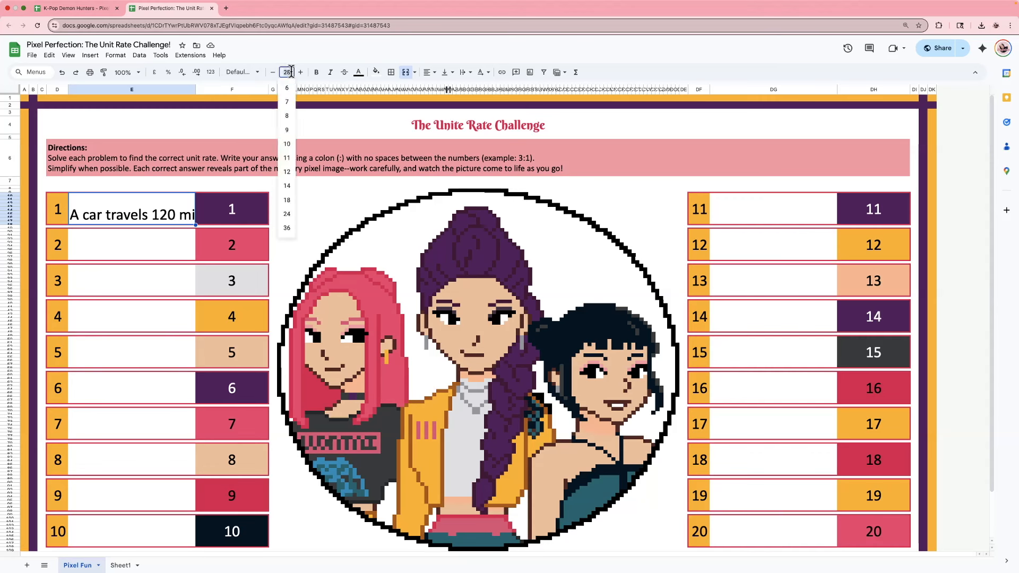
pyautogui.click(286, 172)
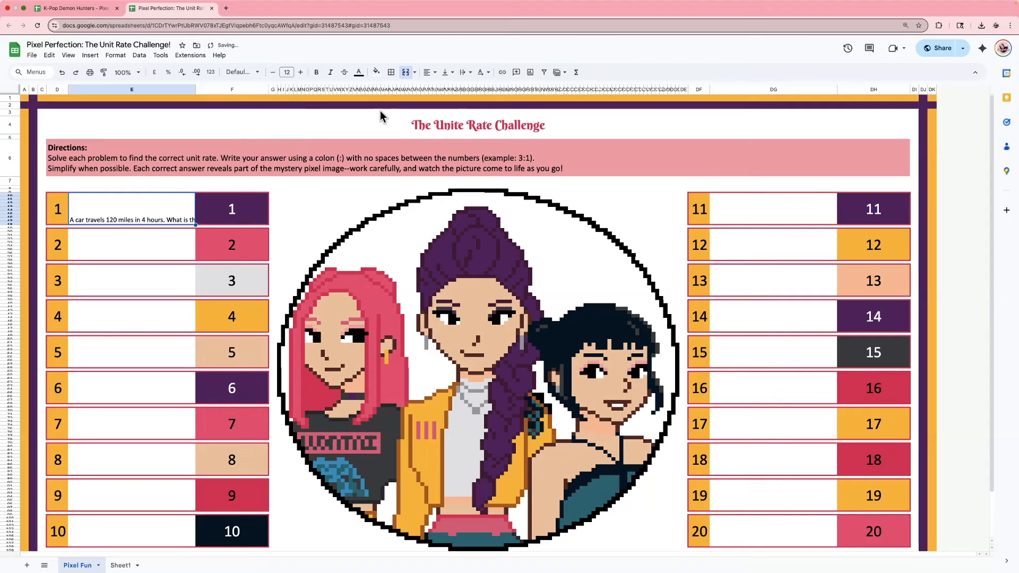
pyautogui.click(470, 73)
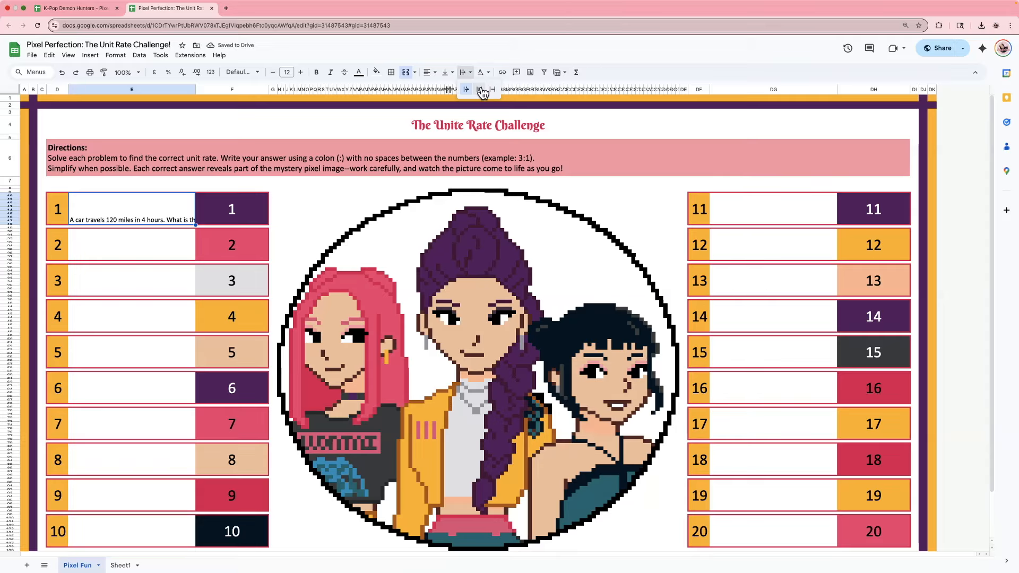
pyautogui.click(482, 91)
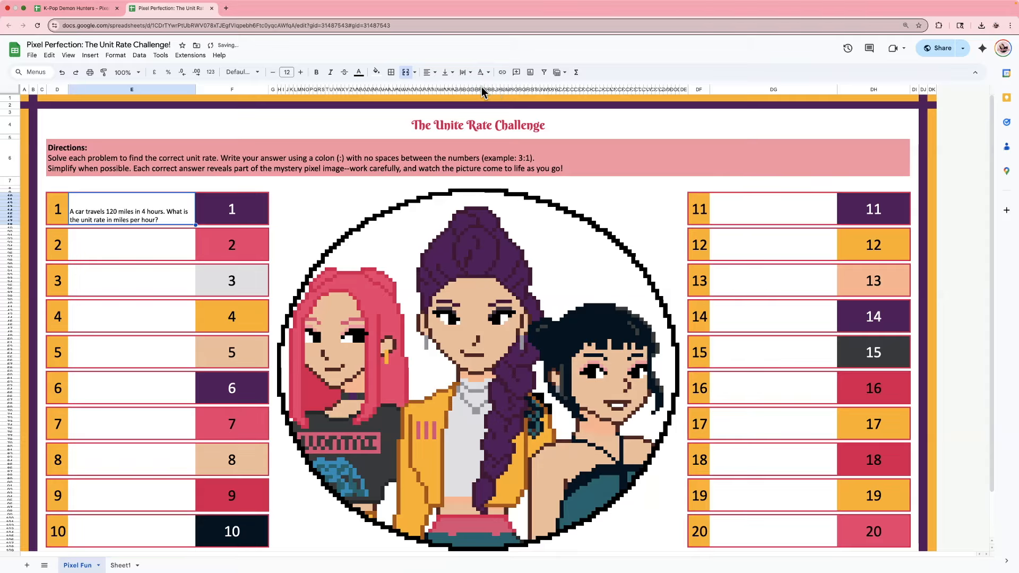
# Align the problem 1 question vertically to the middle and increase its font size to 14
pyautogui.click(446, 73)
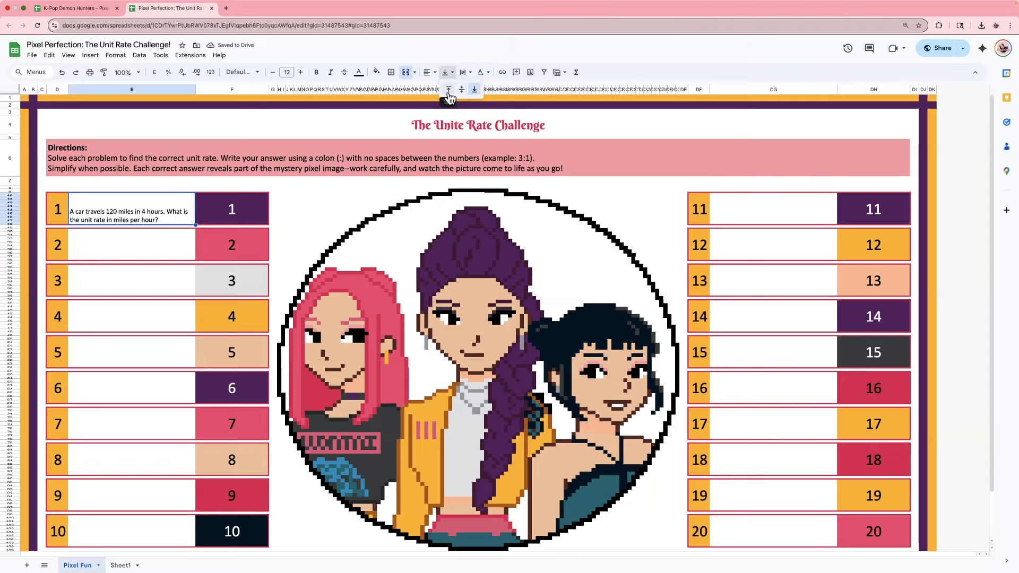
pyautogui.click(448, 93)
pyautogui.click(122, 263)
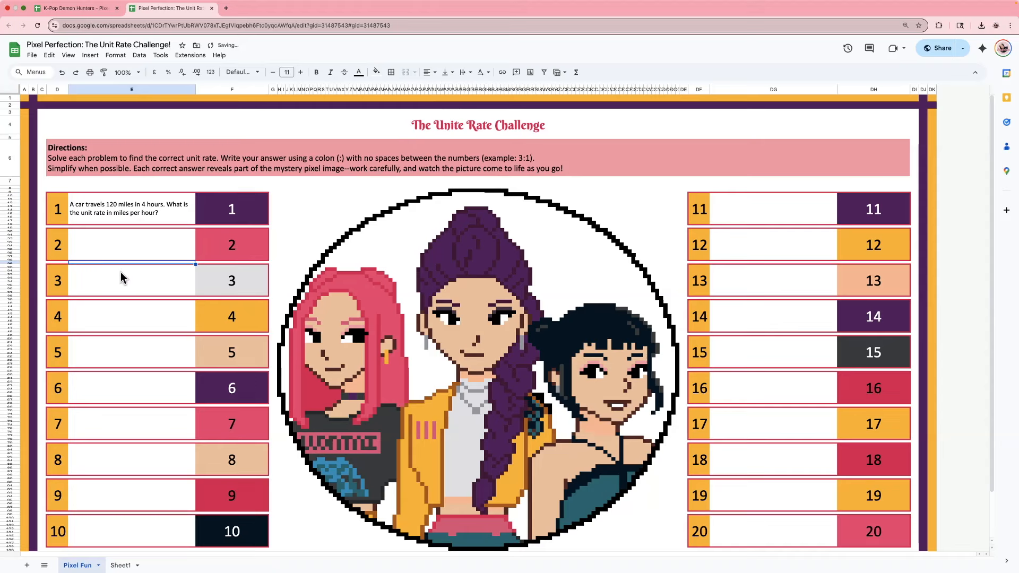
pyautogui.click(129, 210)
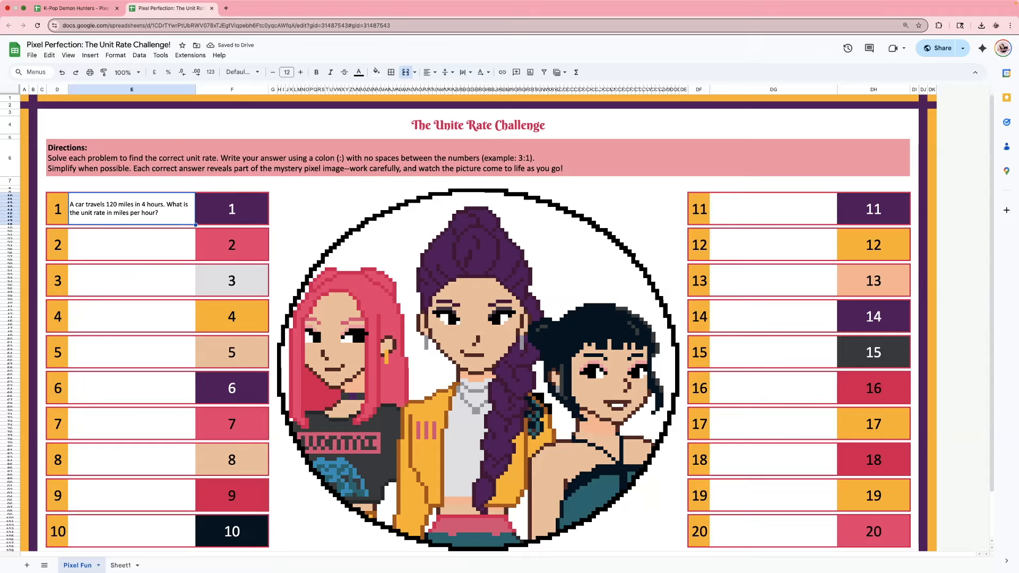
pyautogui.click(301, 72)
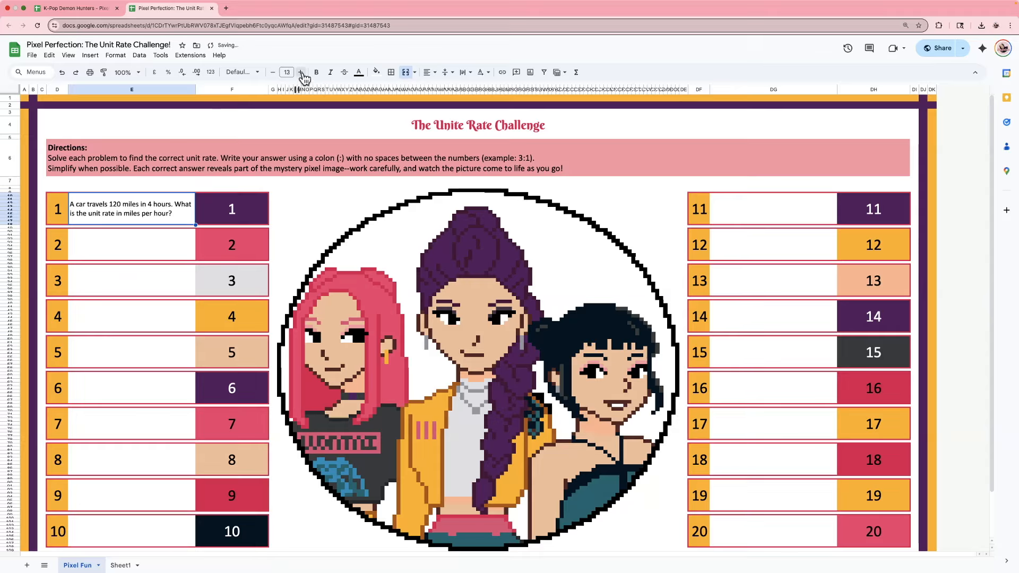
pyautogui.click(300, 72)
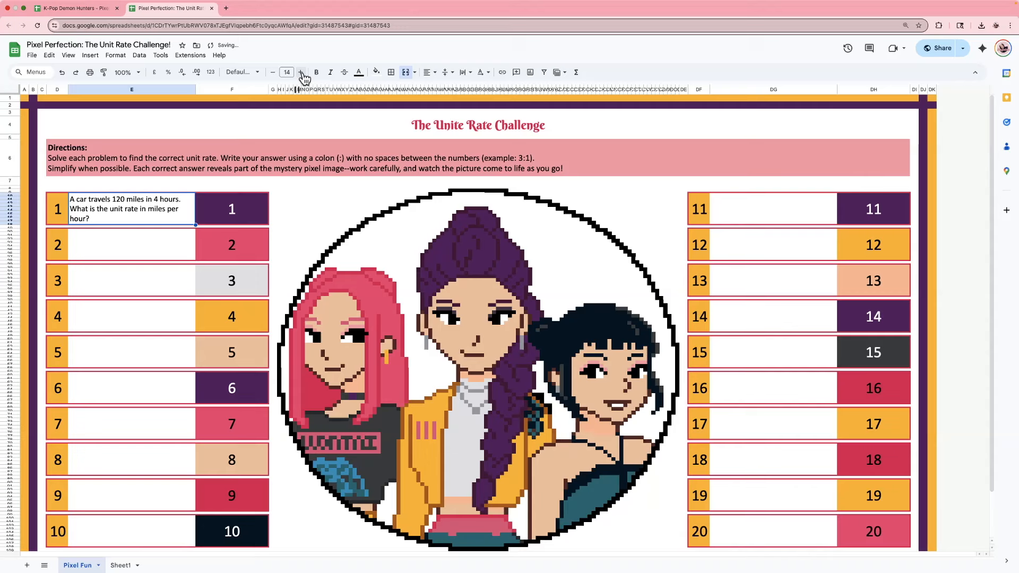
pyautogui.click(151, 310)
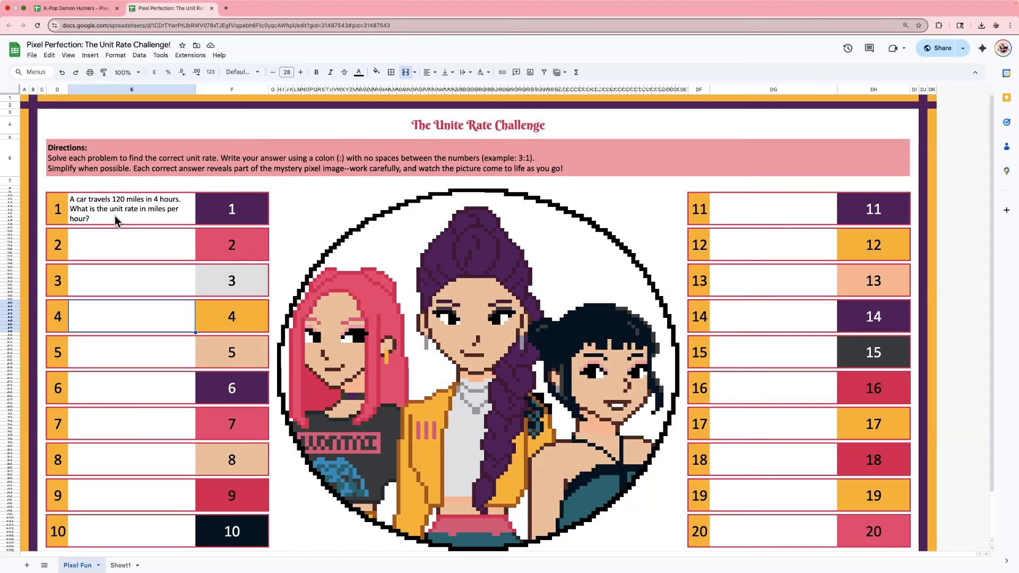
# Enter 30:1 in the answer cell for problem 1 on the Pixel Fun sheet
pyautogui.click(246, 217)
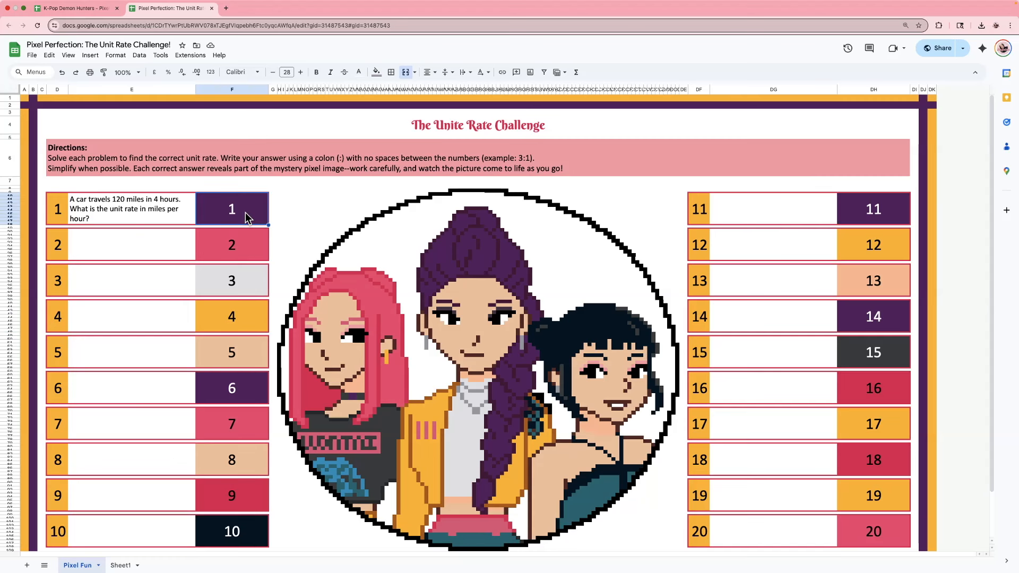
pyautogui.write('30:1')
pyautogui.press('Return')
pyautogui.click(207, 204)
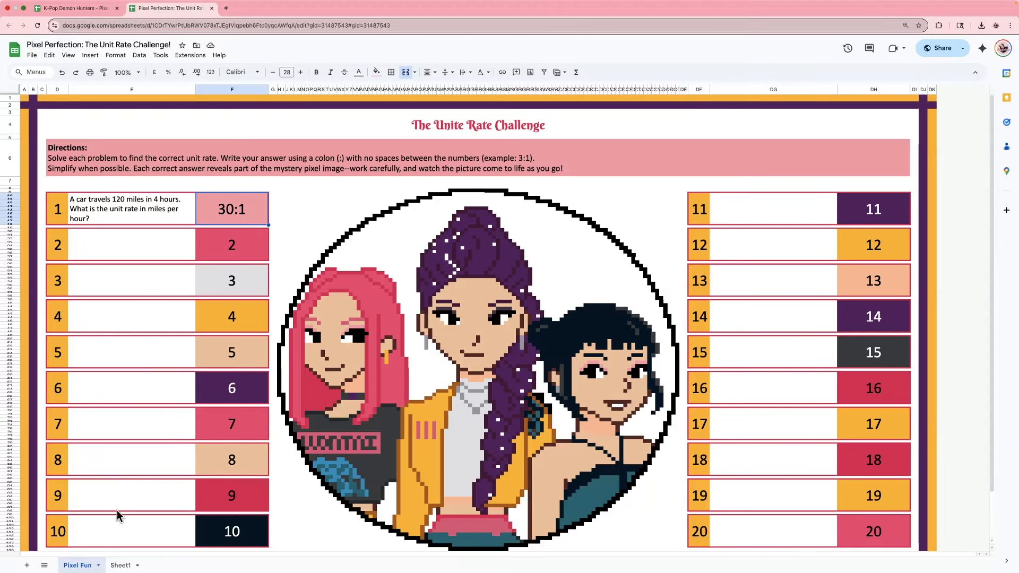
# Set the answer for number 1 to 30:1 in the answer key on Sheet1
pyautogui.click(121, 565)
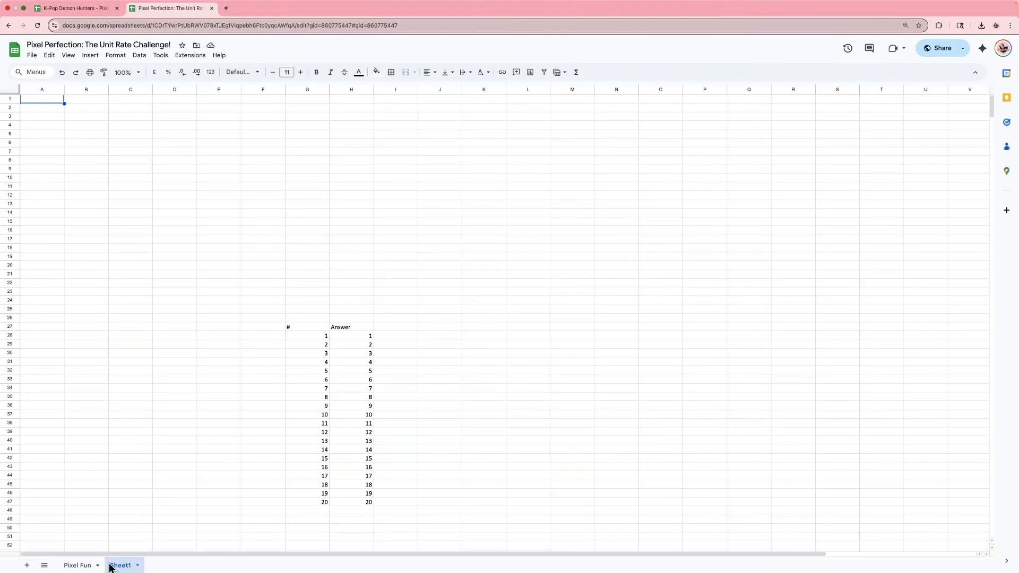
pyautogui.click(80, 566)
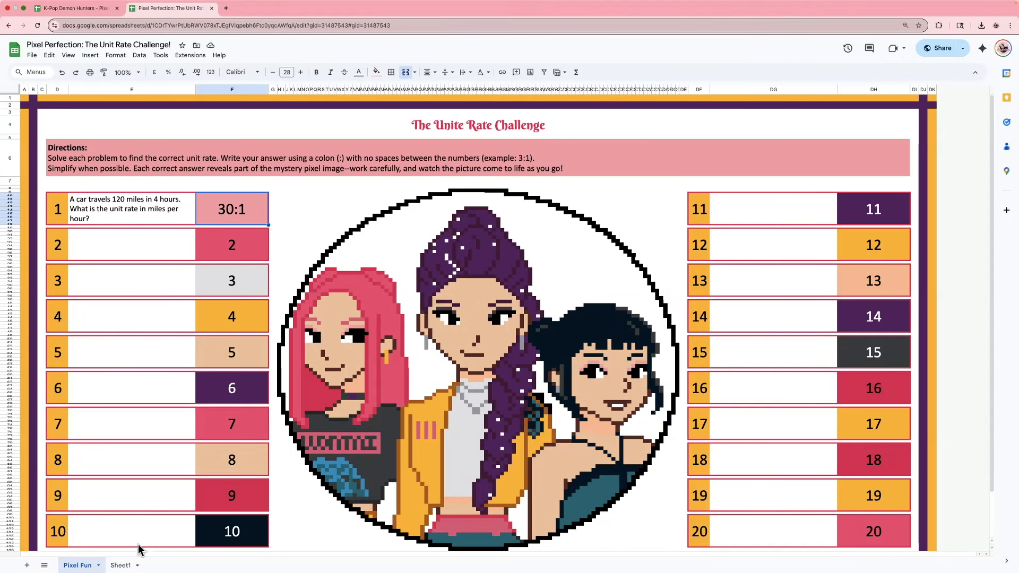
pyautogui.click(127, 564)
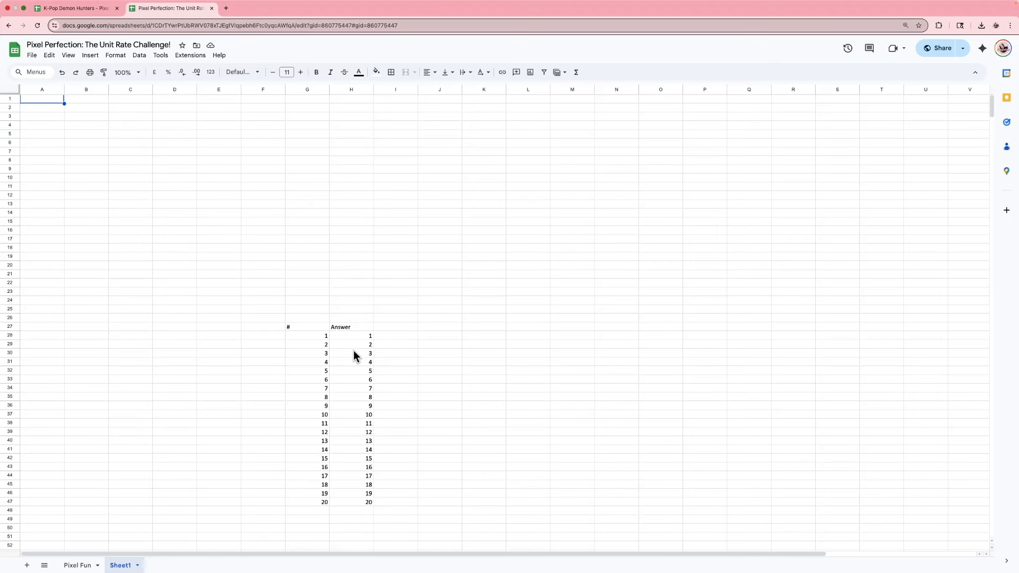
pyautogui.click(356, 333)
pyautogui.write('30:1')
pyautogui.press('Return')
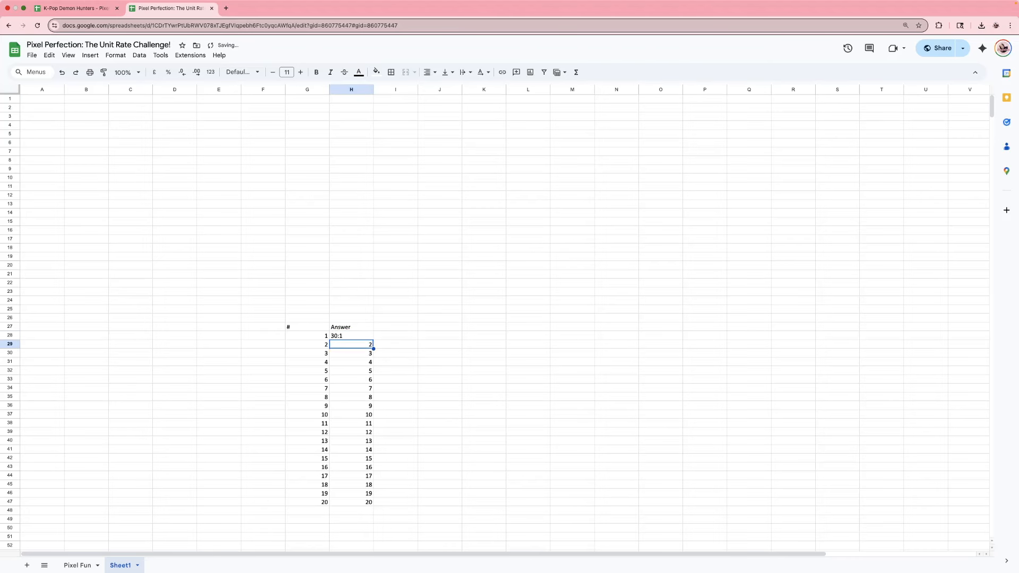
# Enter "You buy 5 apples for $10. What is the cost per apple?" as the question for problem 2 on the Pixel Fun sheet
pyautogui.click(81, 566)
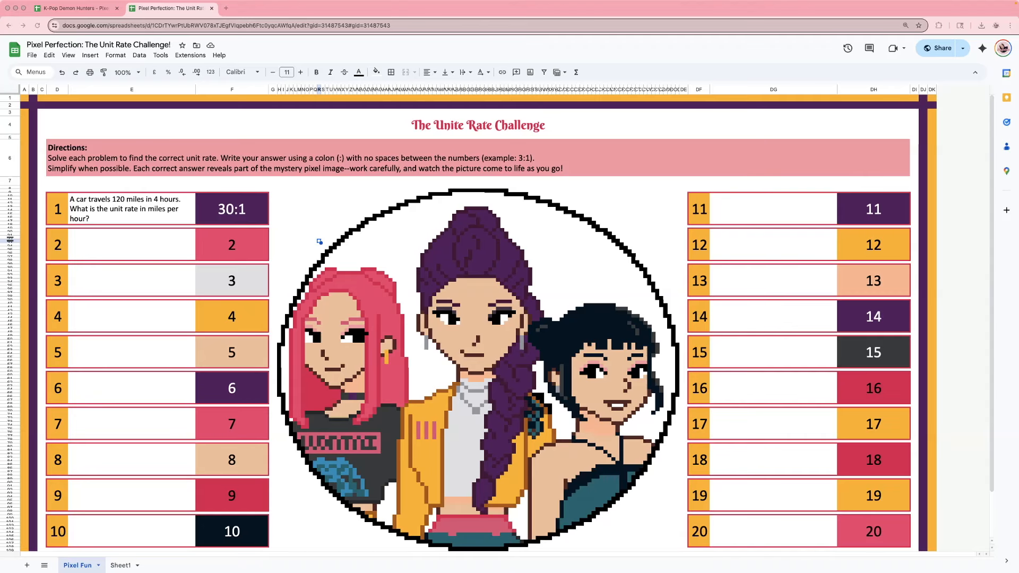
pyautogui.doubleClick(98, 244)
pyautogui.write('You buy 5 apples for $10. What is the cost per apple?')
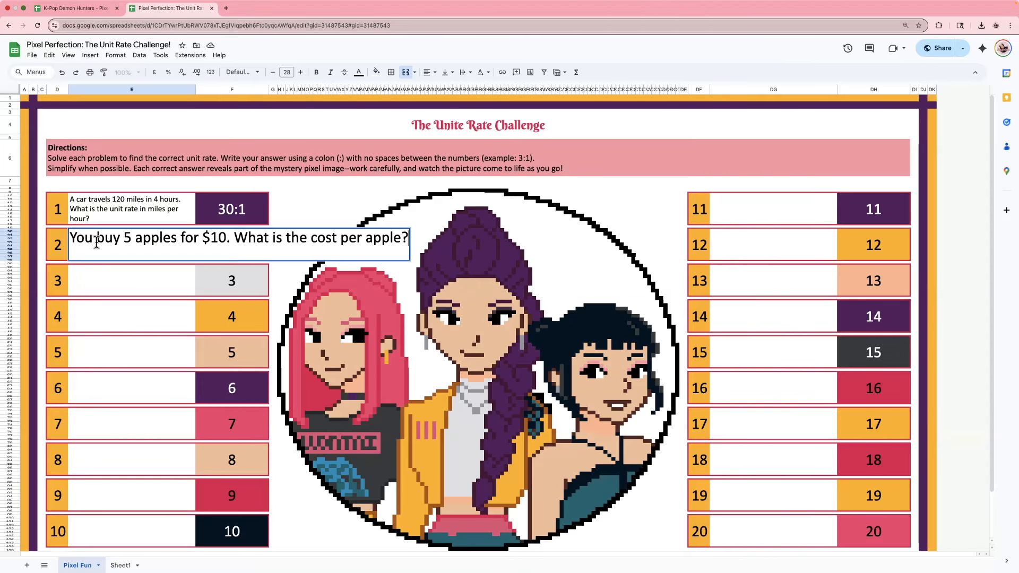
pyautogui.click(122, 301)
# Copy the formatting of the problem 1 question onto the problem 2 question
pyautogui.click(146, 205)
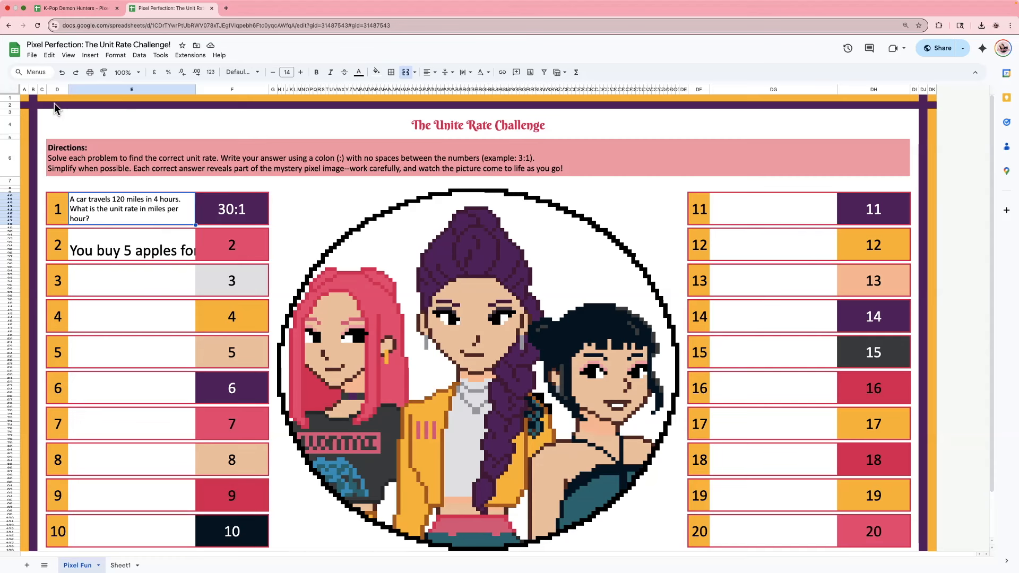
pyautogui.click(104, 74)
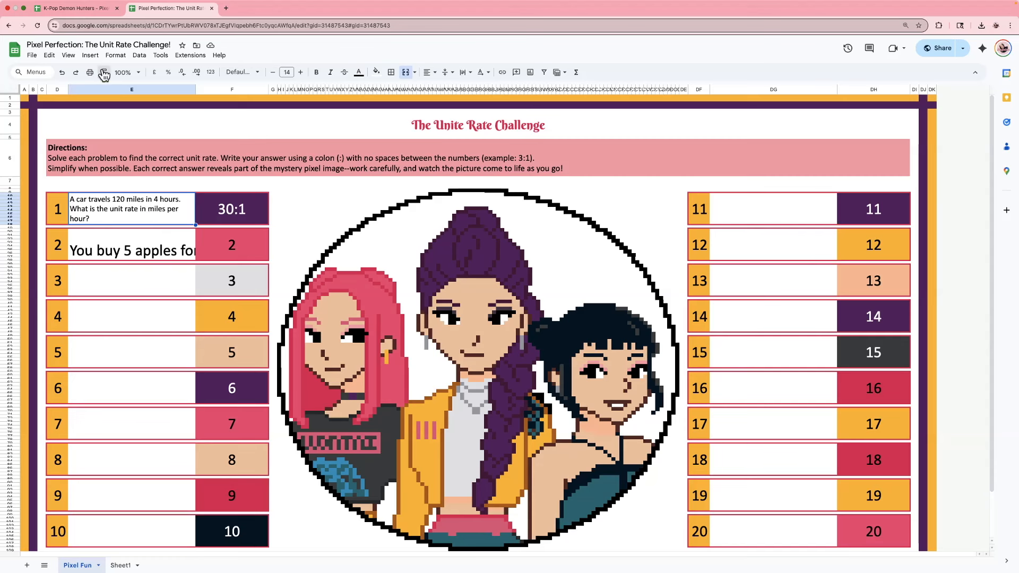
pyautogui.click(136, 240)
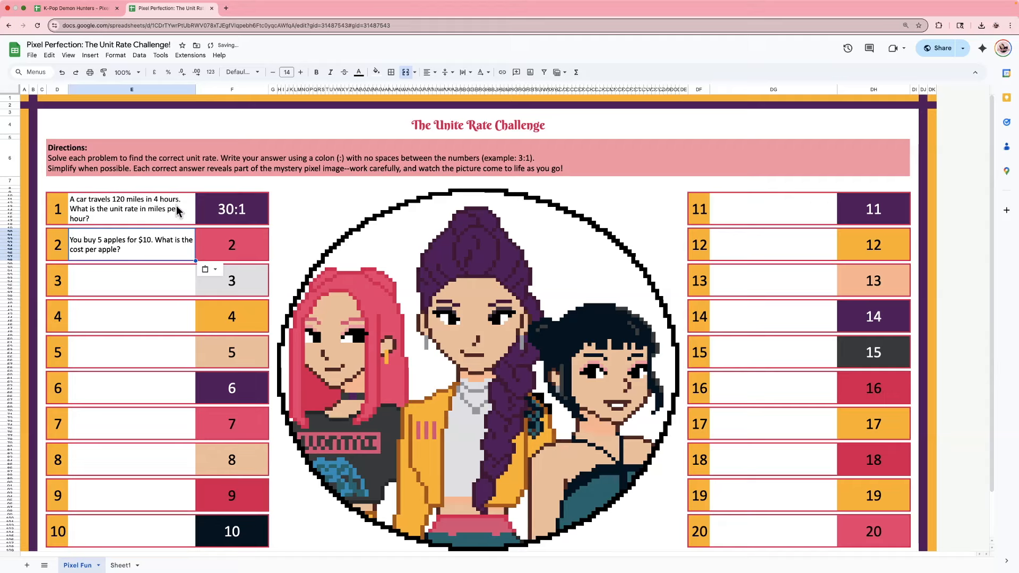
# Enter 2:1 in the answer cell for problem 2 on the Pixel Fun sheet
pyautogui.click(243, 242)
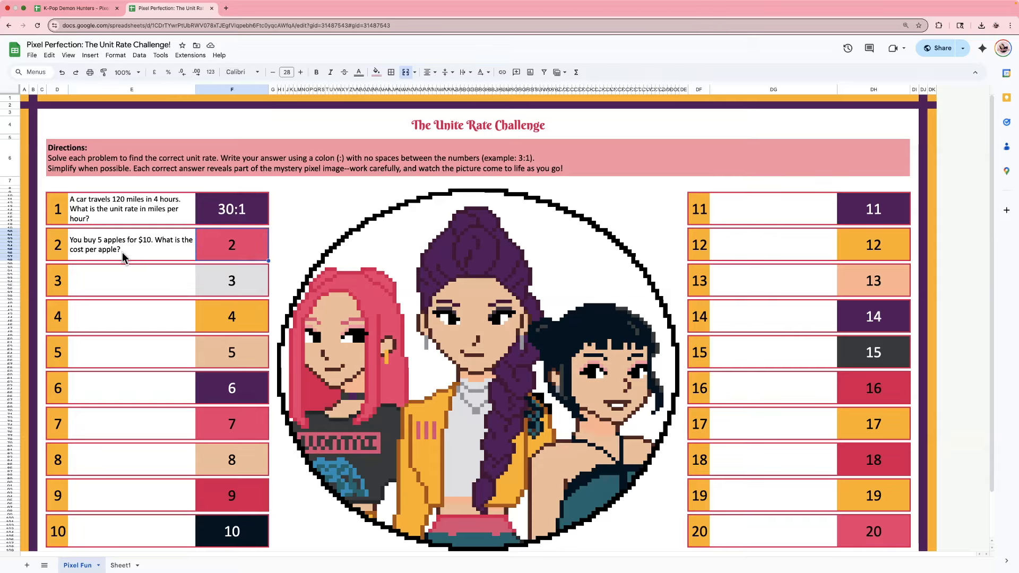
pyautogui.write('2:1')
pyautogui.press('Return')
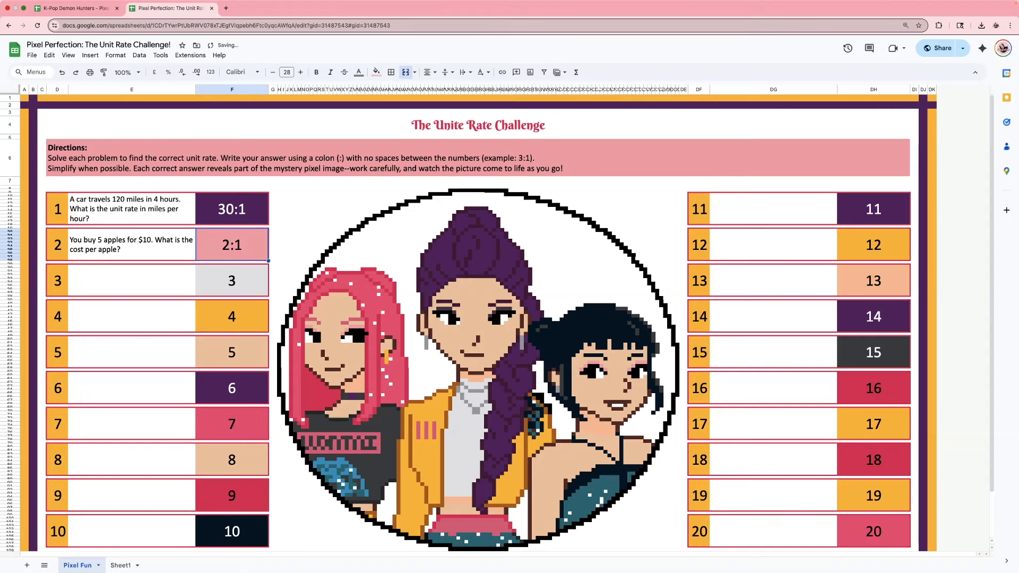
# Set the answer for number 2 to 2:1 in the answer key on Sheet1
pyautogui.click(121, 565)
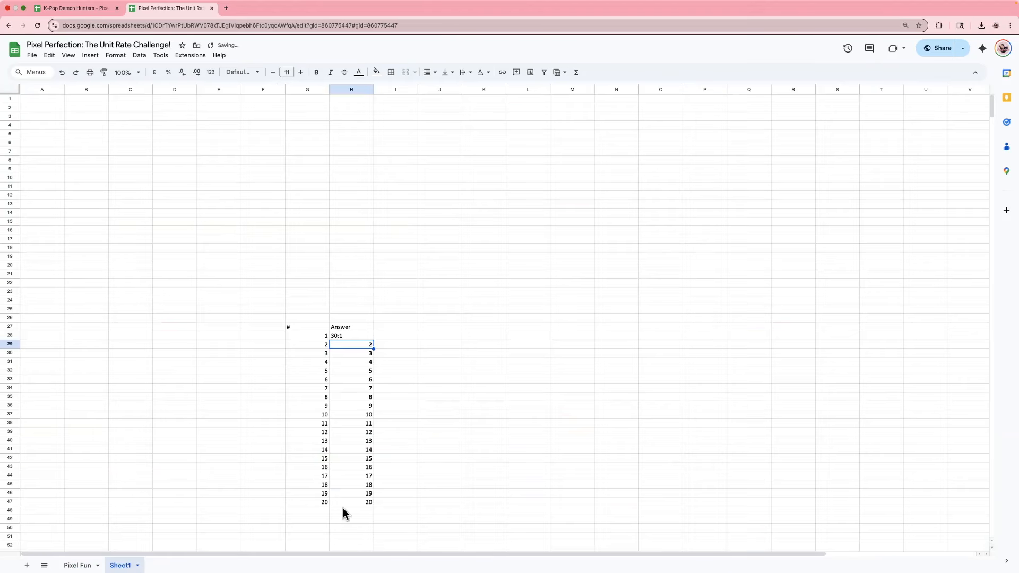
pyautogui.write('2:1')
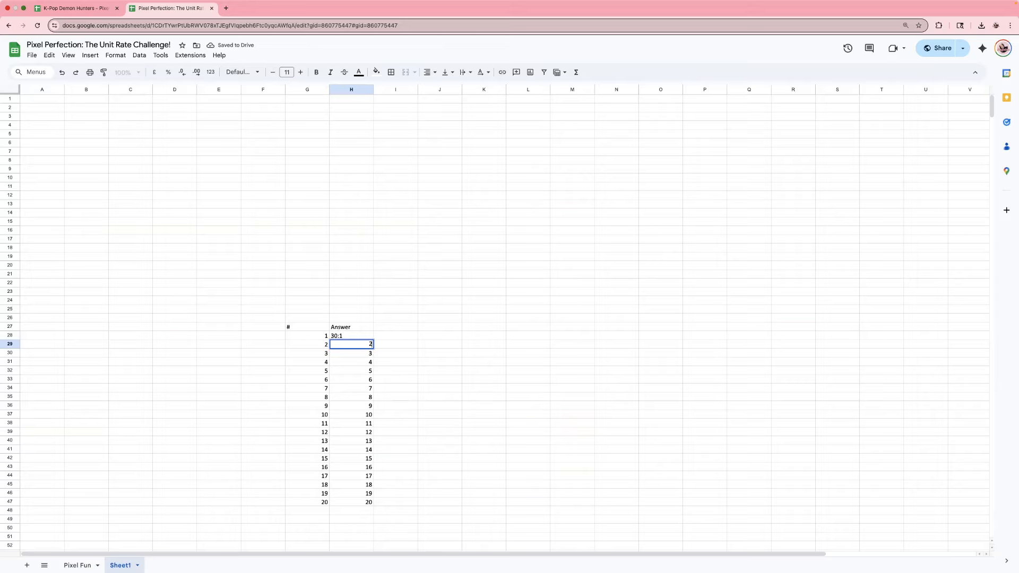
pyautogui.press('Return')
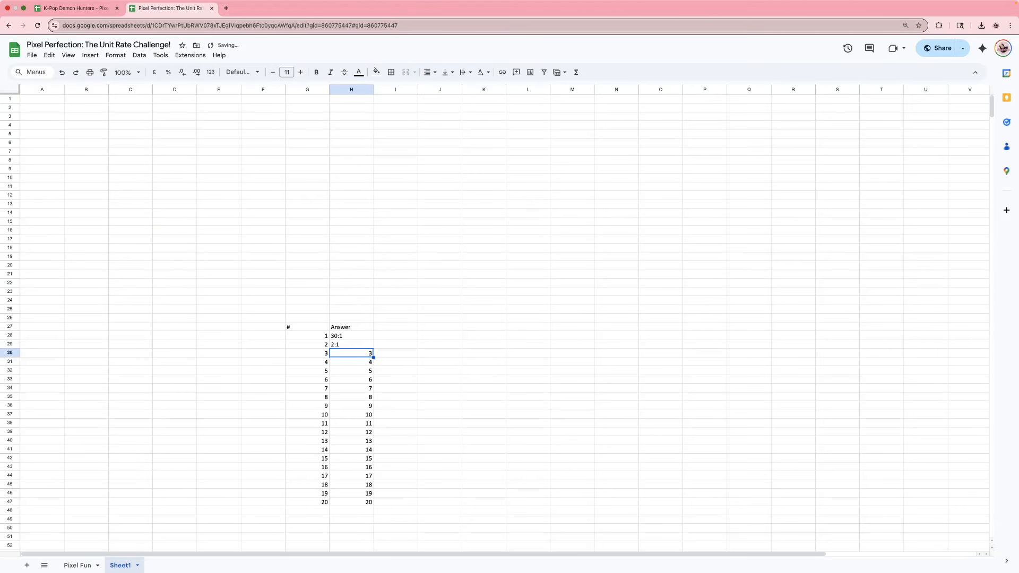
# Enter "You read 36 pages in 3 hours. What is your reading rate?" as the question for problem 3 on the Pixel Fun sheet
pyautogui.click(80, 564)
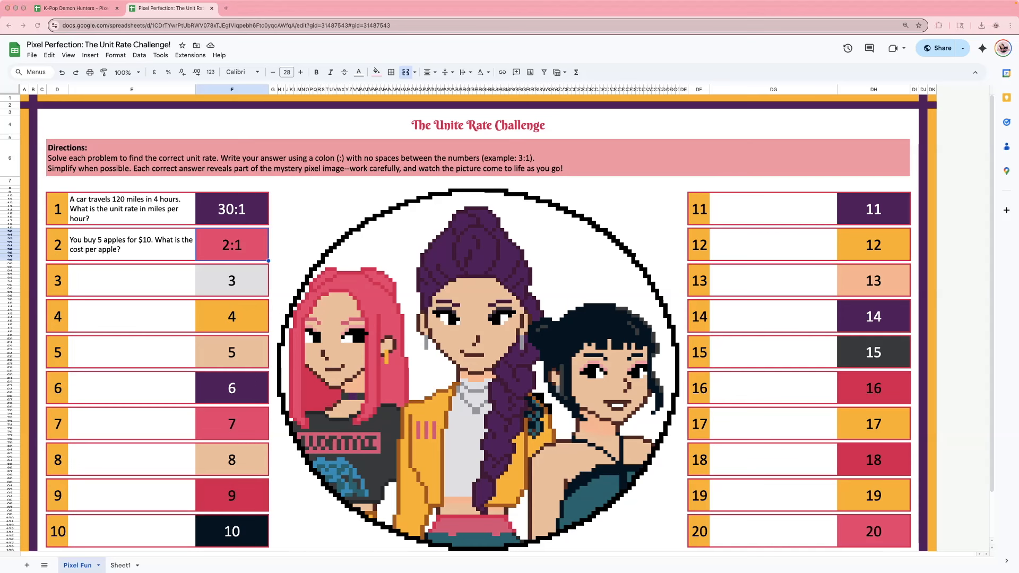
pyautogui.click(156, 291)
pyautogui.write('You read 36 pages in 3 hours. What is your reading rate?')
pyautogui.click(168, 318)
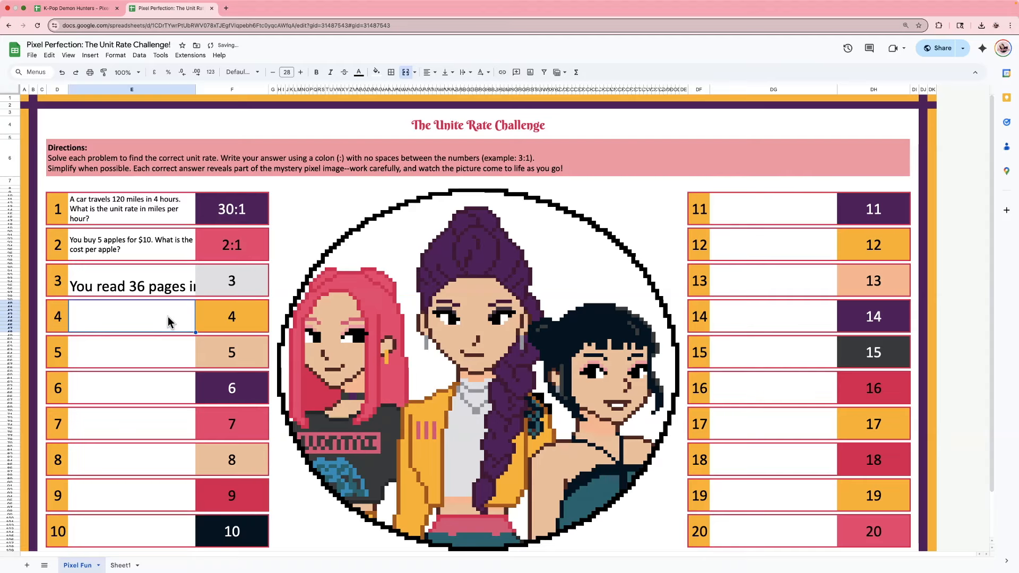
# Copy the formatting of the problem 2 question onto the problem 3 question
pyautogui.click(144, 247)
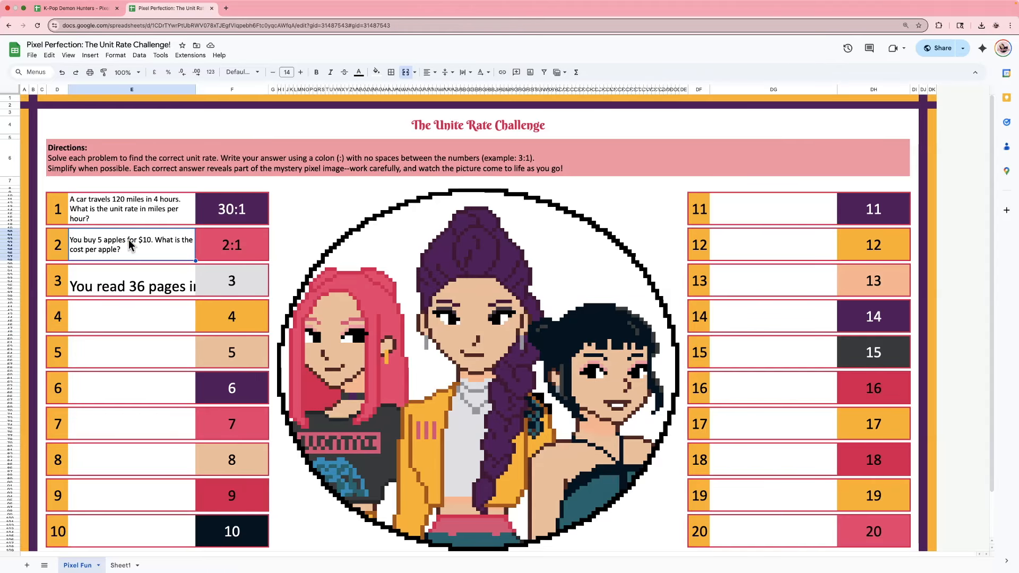
pyautogui.click(103, 73)
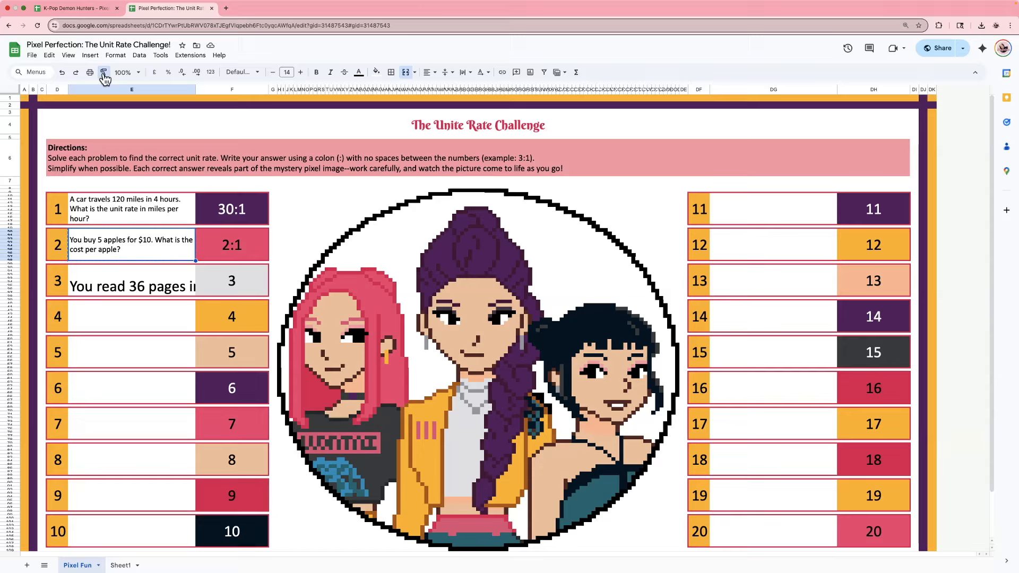
pyautogui.click(134, 285)
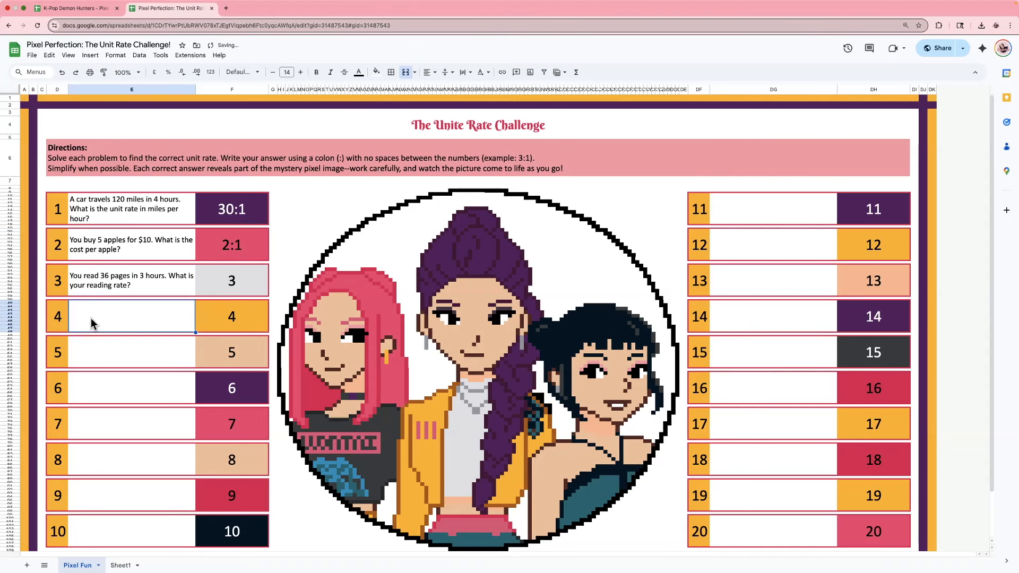
# Enter 12:1 in the answer cell for problem 3 on the Pixel Fun sheet
pyautogui.click(232, 286)
pyautogui.write('12:1')
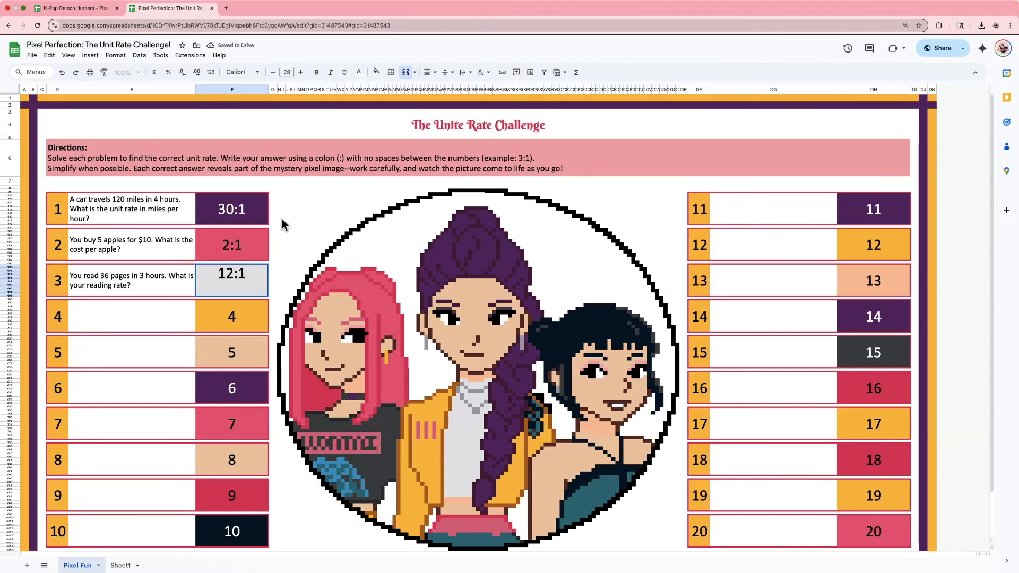
pyautogui.press('Return')
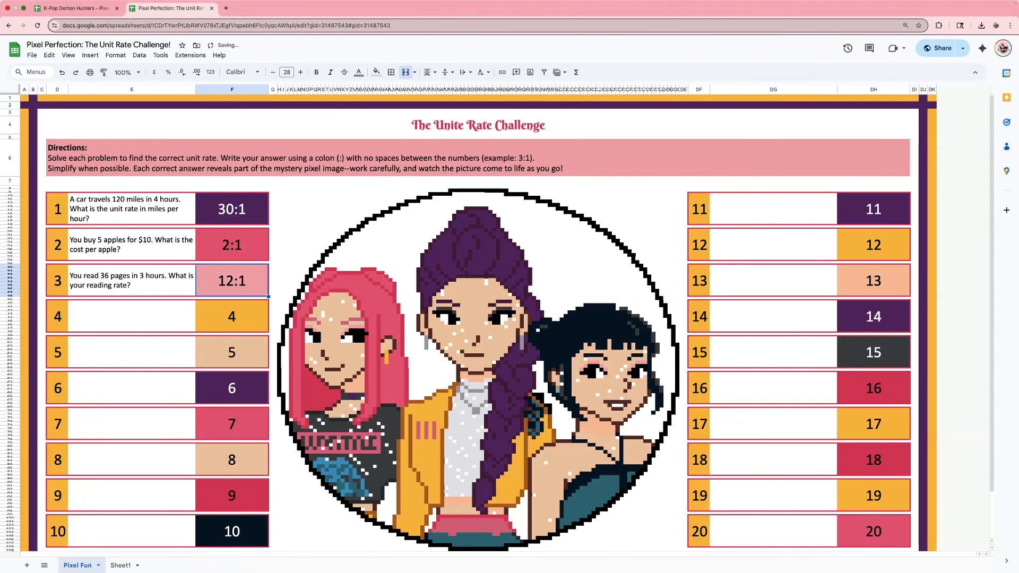
# Enter "A bakery uses 8 cups of sugar for 4 cakes. What is the unit rate of sugar per cake?" as the question for problem 4
pyautogui.click(122, 316)
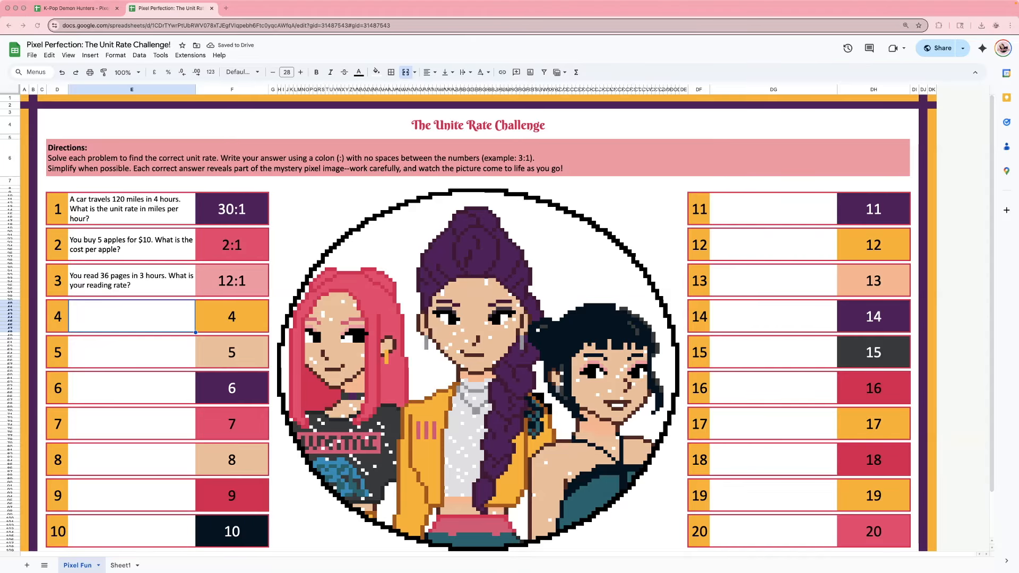
pyautogui.click(143, 318)
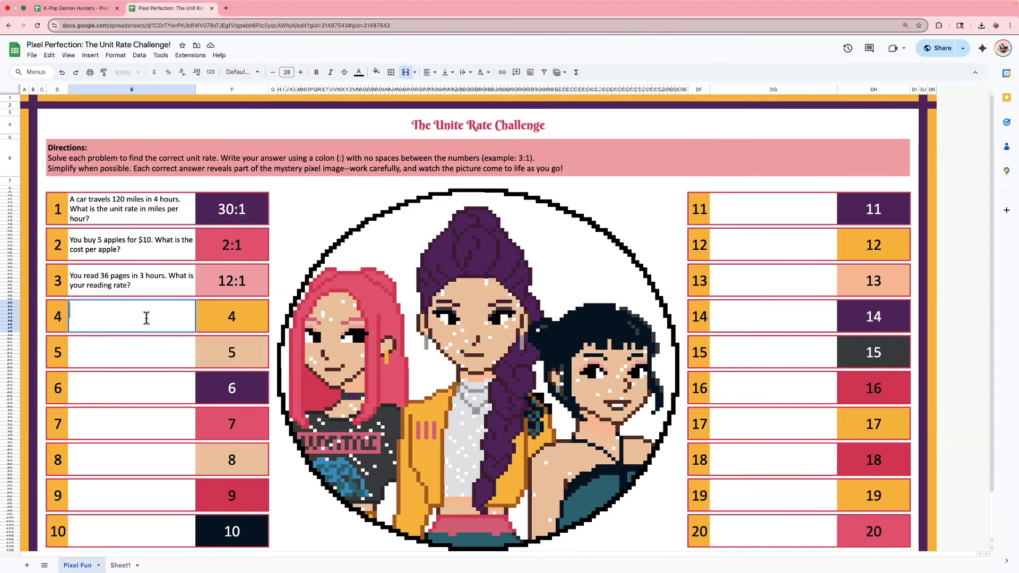
pyautogui.write('A bakery uses 8 cups of sugar for 4 cakes. What is the unit rate of sugar per cake?')
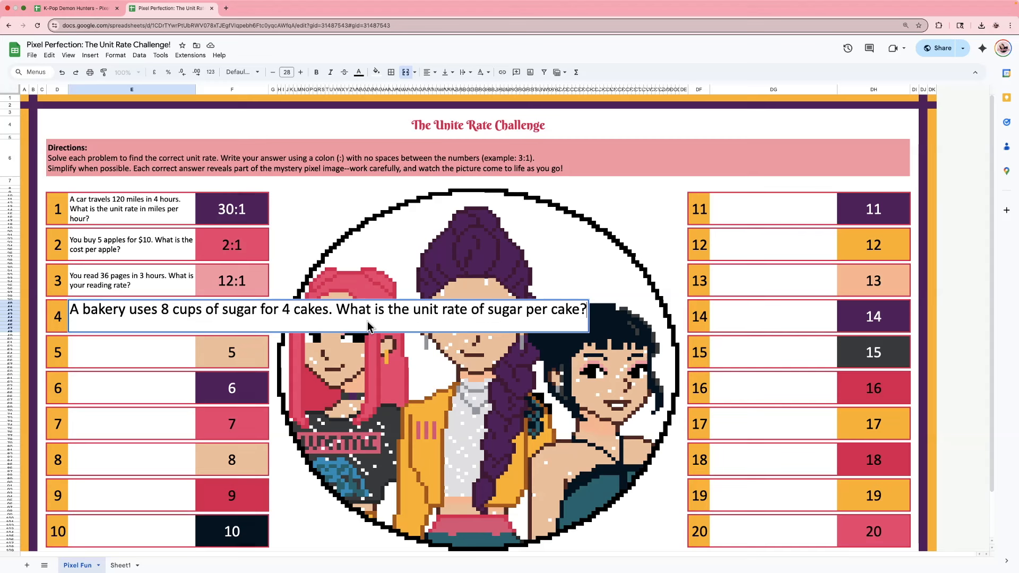
# Copy the formatting of the problem 3 question onto the problem 4 question
pyautogui.click(93, 369)
pyautogui.click(113, 287)
pyautogui.click(104, 72)
pyautogui.click(124, 322)
# Enter 2:1 in the answer cell for problem 4 on the Pixel Fun sheet
pyautogui.click(258, 316)
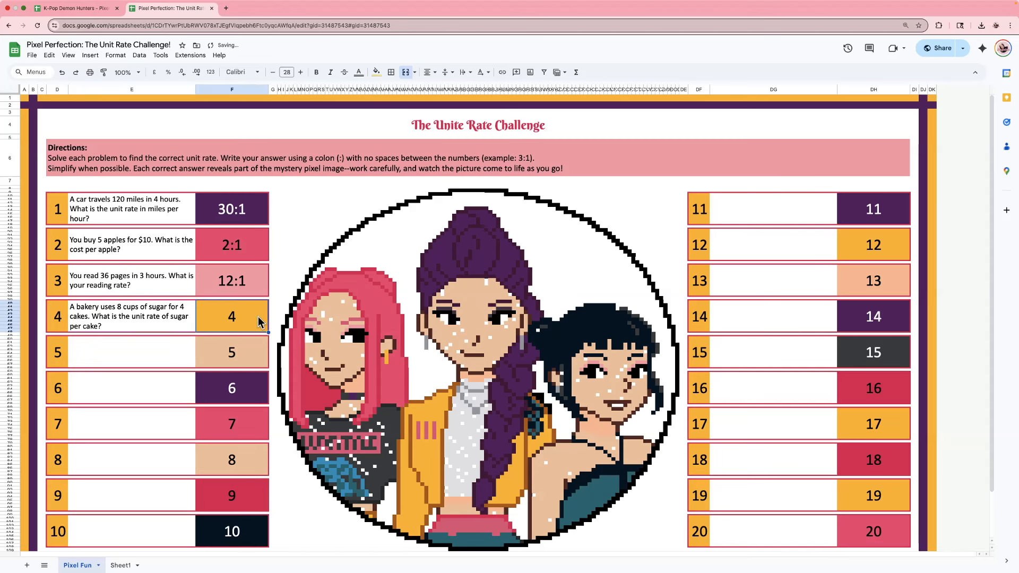
pyautogui.write('2:1')
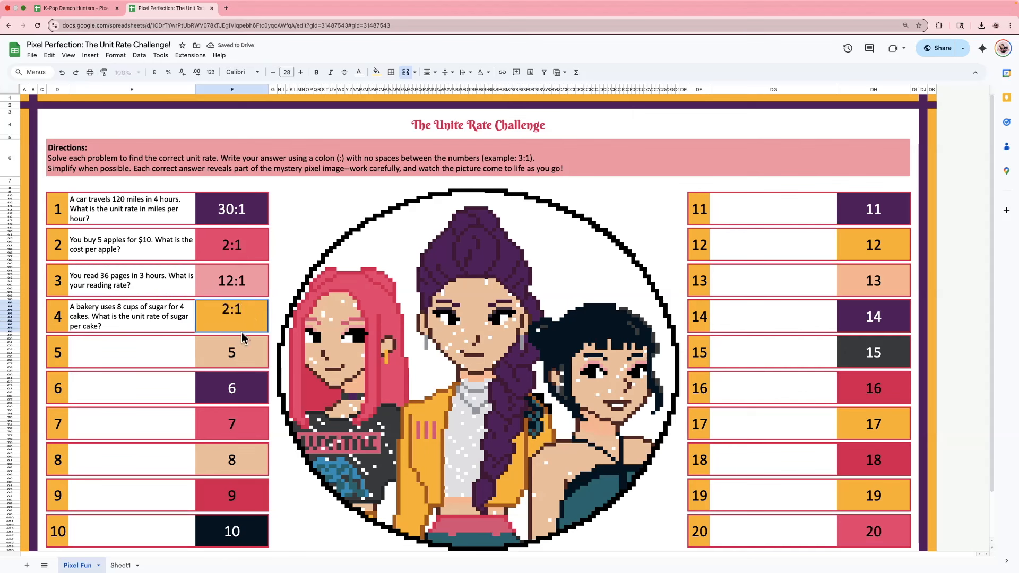
pyautogui.click(190, 389)
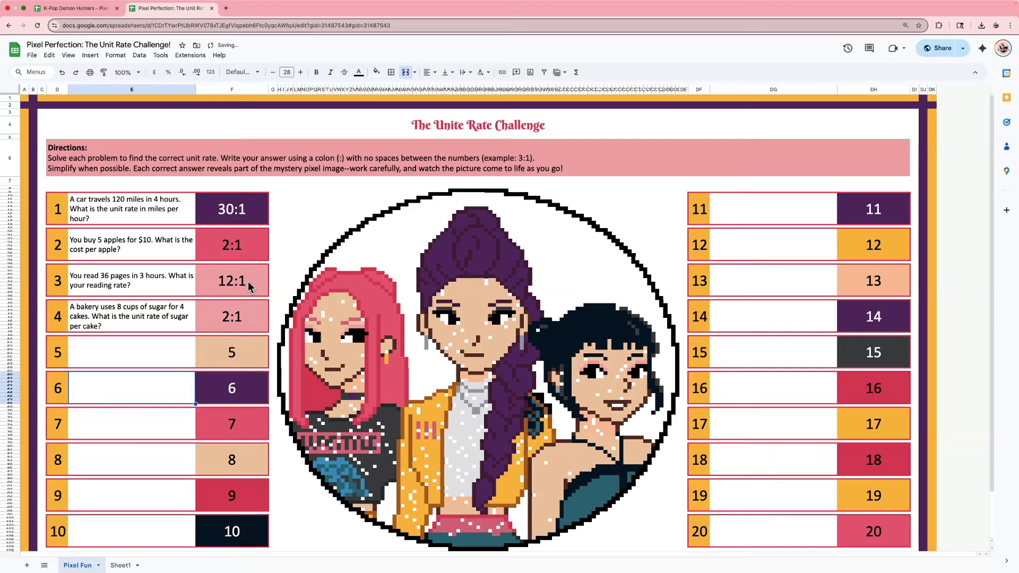
# Set the answers for numbers 3 and 4 to 12:1 and 2:1 in the answer key on Sheet1
pyautogui.click(129, 565)
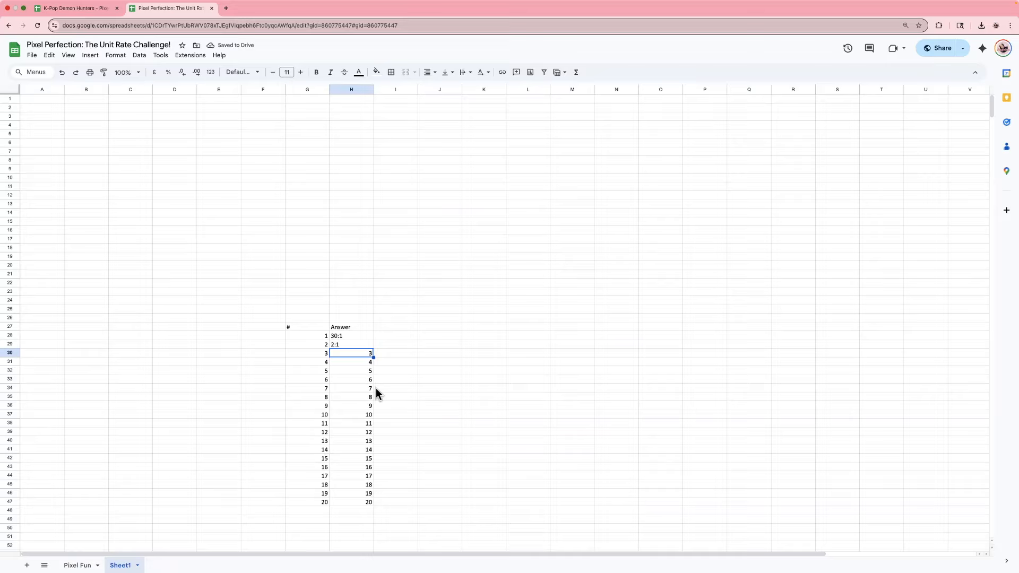
pyautogui.write('12:1')
pyautogui.press('Return')
pyautogui.write('2:1')
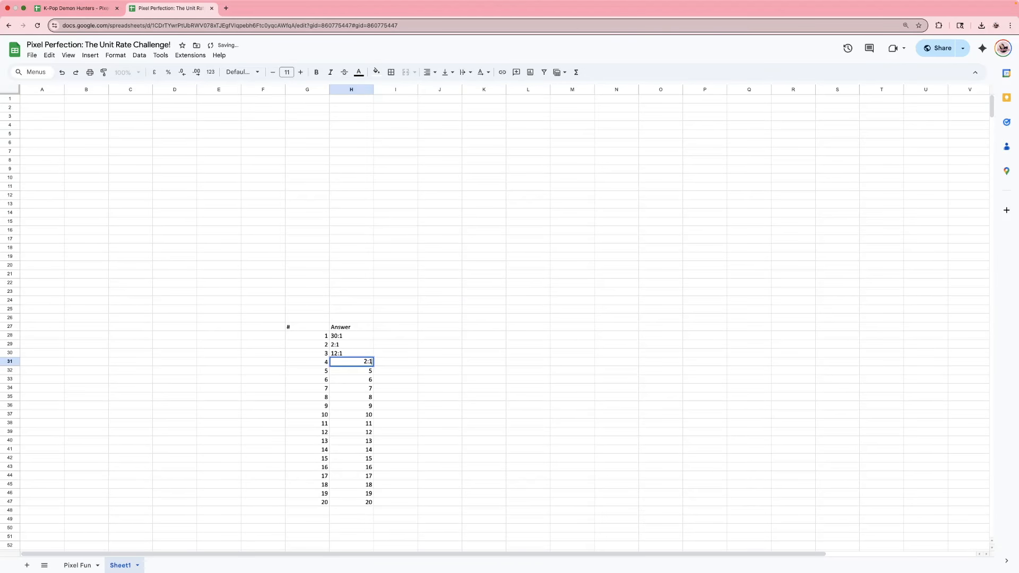
pyautogui.press('Return')
# Copy the formatting of the problem 1 question onto the empty question cells for problems 5, 6 and 7 on the Pixel Fun sheet
pyautogui.click(78, 564)
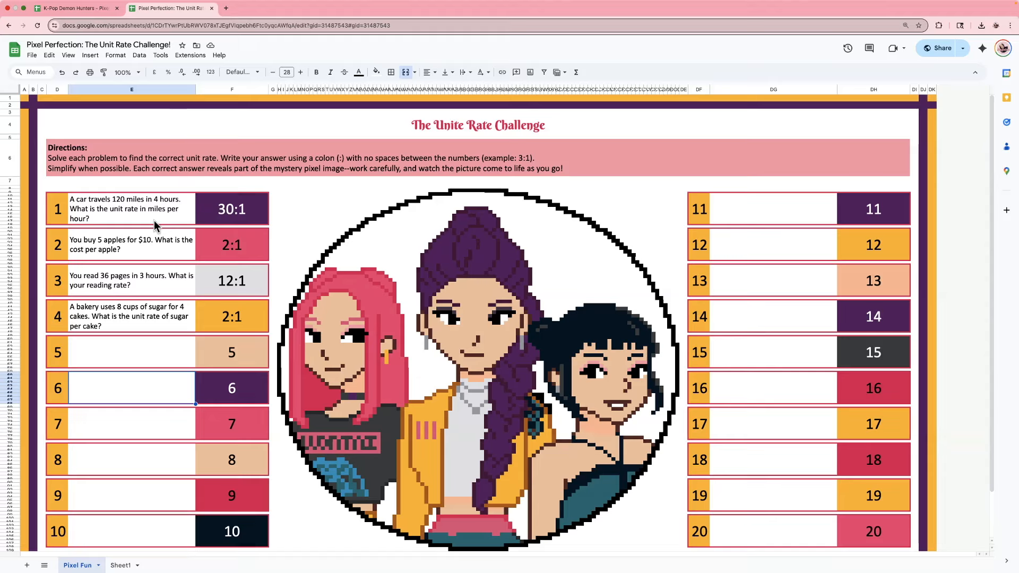
pyautogui.click(168, 209)
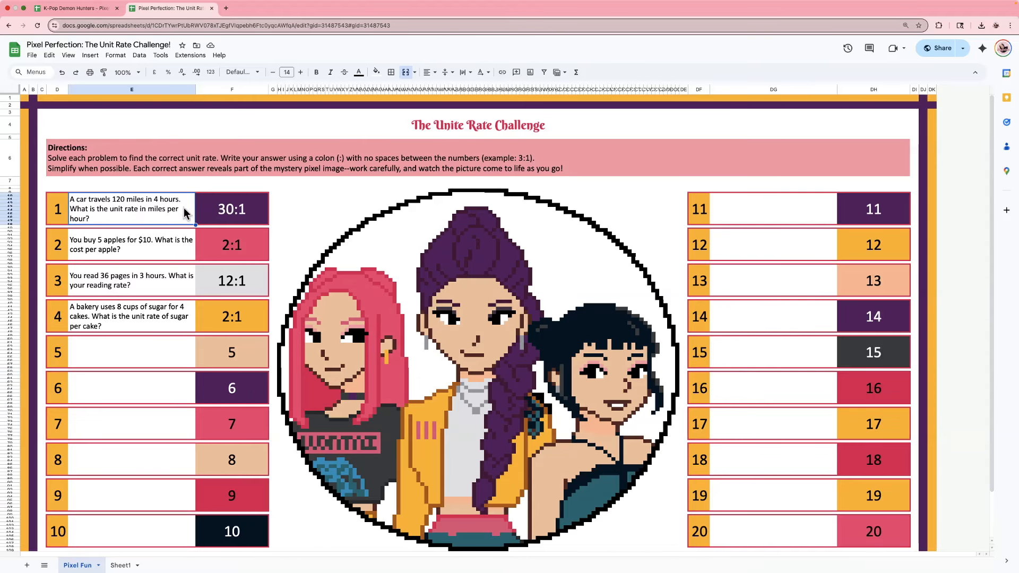
pyautogui.click(106, 73)
pyautogui.click(118, 351)
pyautogui.click(105, 74)
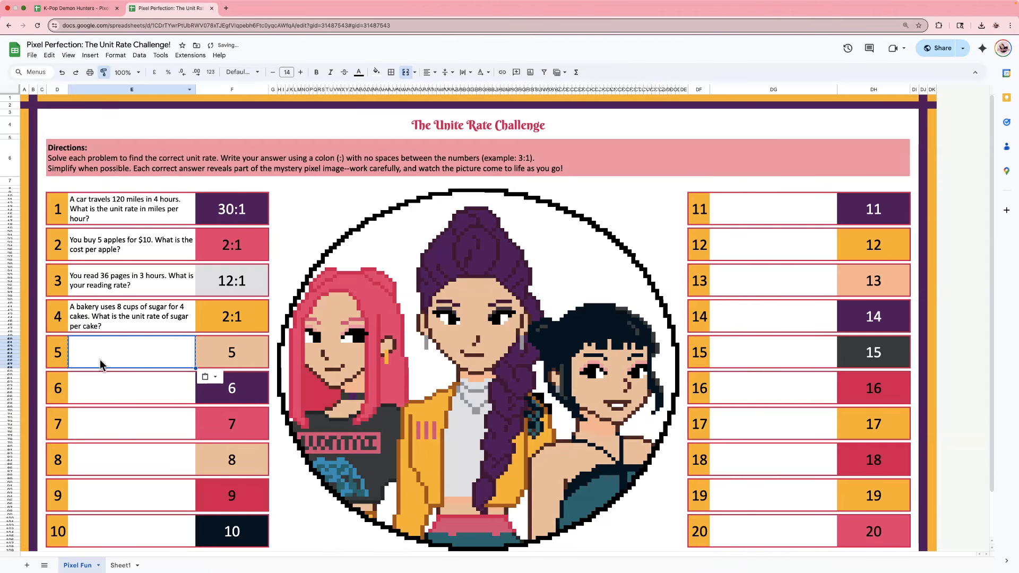
pyautogui.click(107, 390)
pyautogui.click(106, 74)
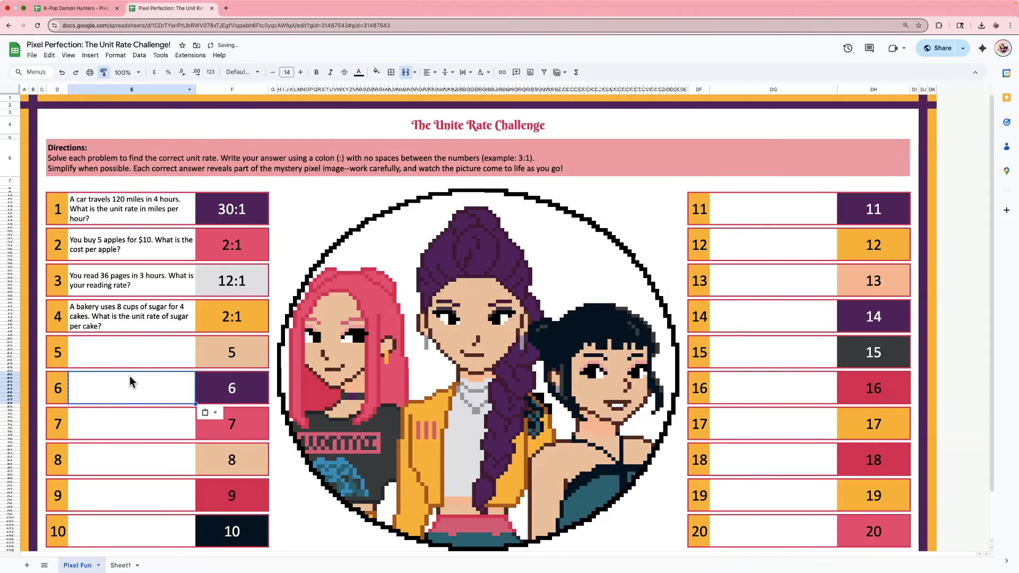
pyautogui.click(123, 421)
# Copy the formatted empty question cells of problems 5 to 7 onto the question cells starting at problem 8
pyautogui.moveTo(126, 350); pyautogui.dragTo(123, 431)
pyautogui.click(109, 463)
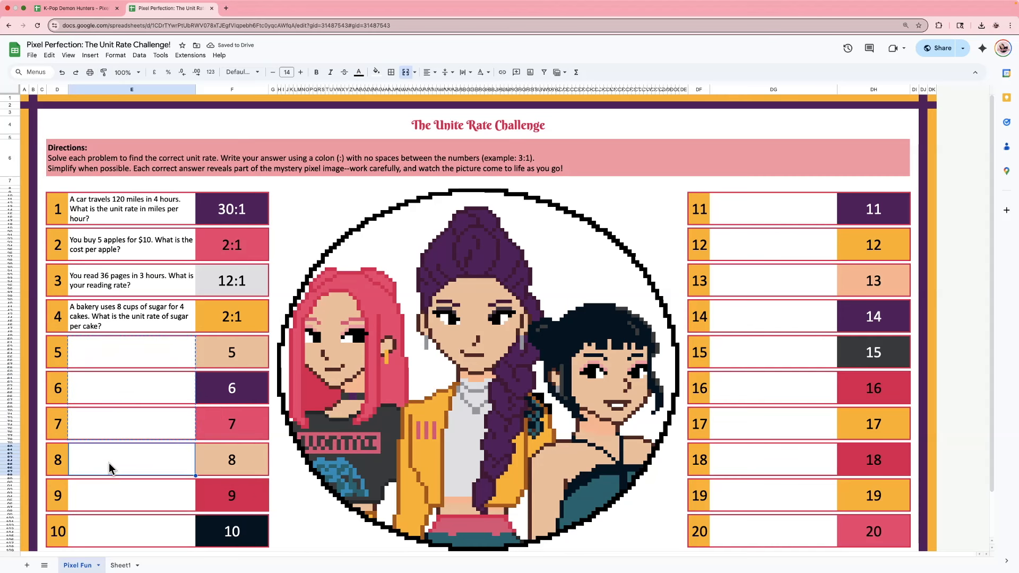
pyautogui.hotkey('ctrl', 'v')
pyautogui.click(168, 482)
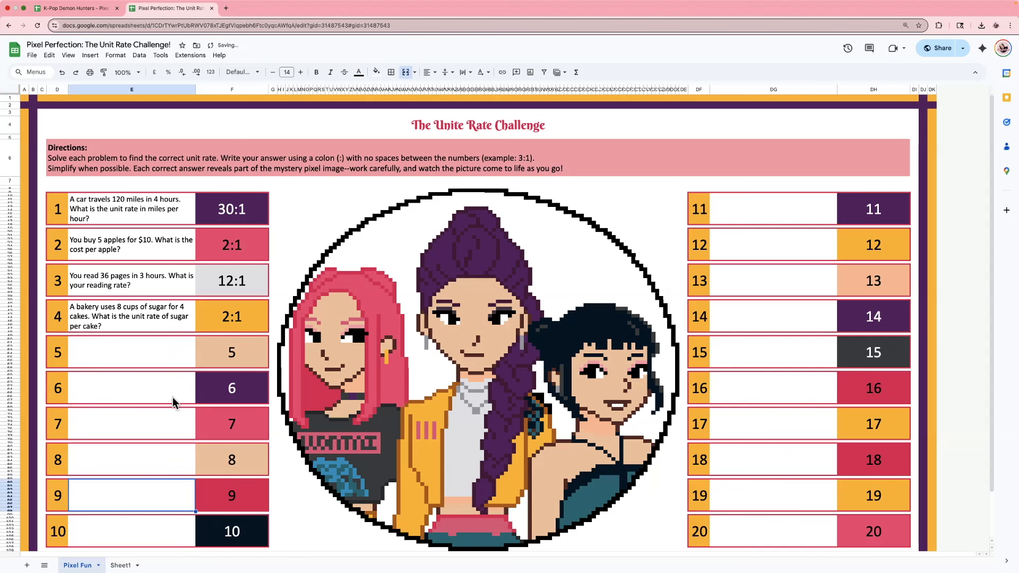
pyautogui.click(167, 352)
pyautogui.click(167, 389)
pyautogui.click(165, 459)
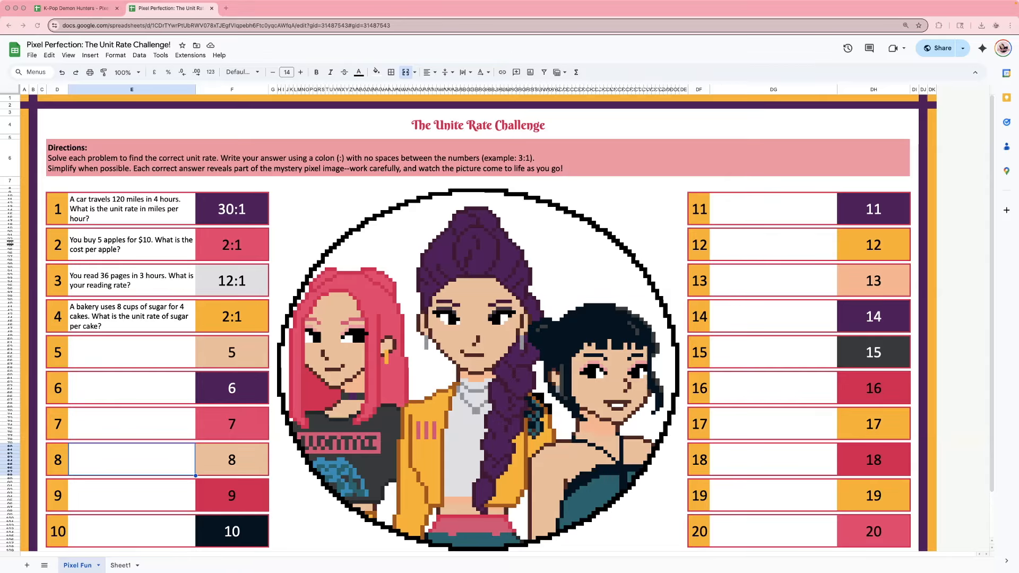
# Enter "A printer makes 45 copies in 3 minutes. What is the rate per minute?" as the question for problem 5
pyautogui.click(167, 357)
pyautogui.write('A printer makes 45 copies in 3 minutes. What is the rate per minute?')
pyautogui.press('Return')
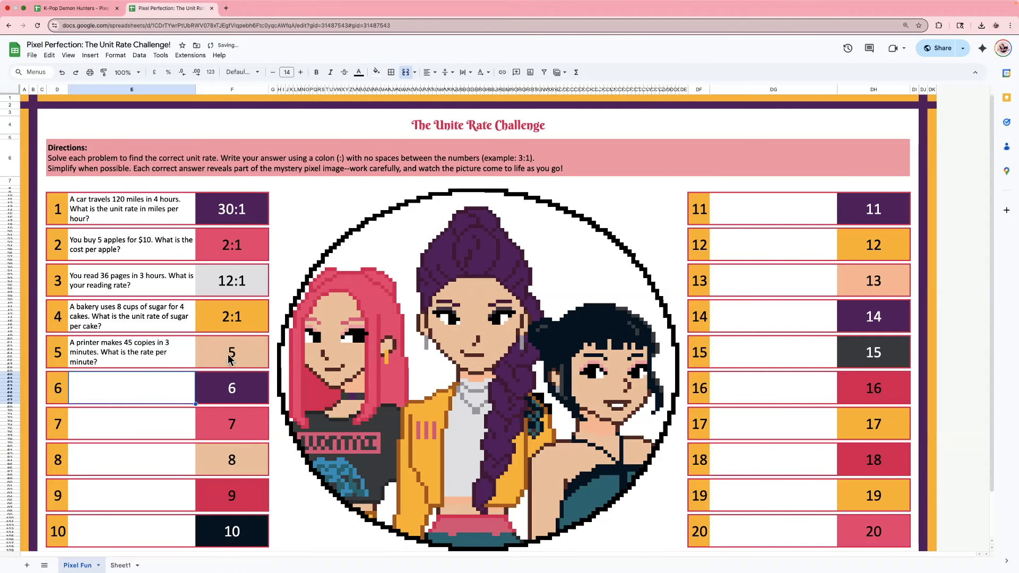
# Enter 15:1 in the answer cell for problem 5
pyautogui.click(252, 356)
pyautogui.write('15:')
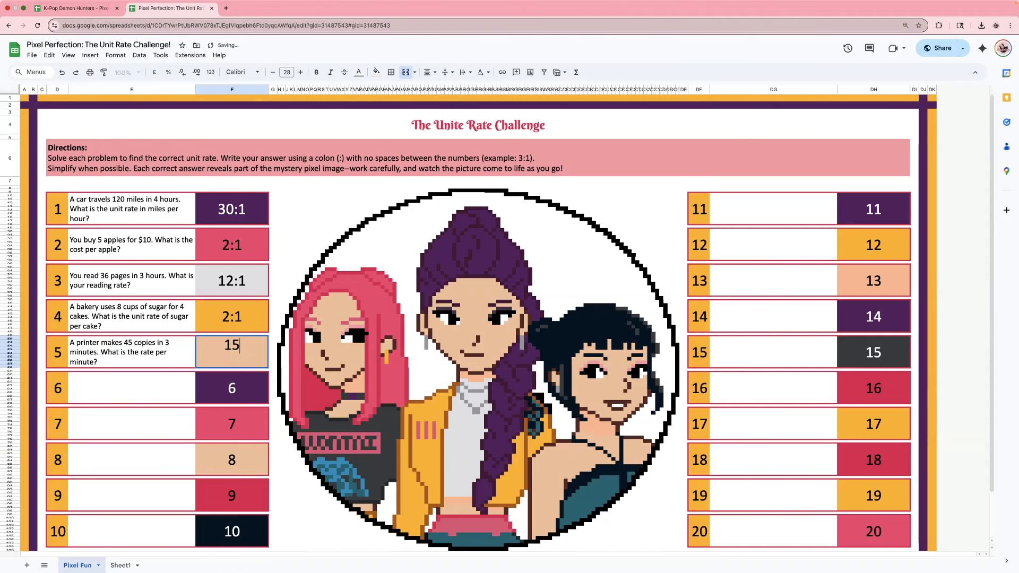
pyautogui.write('1')
pyautogui.press('Return')
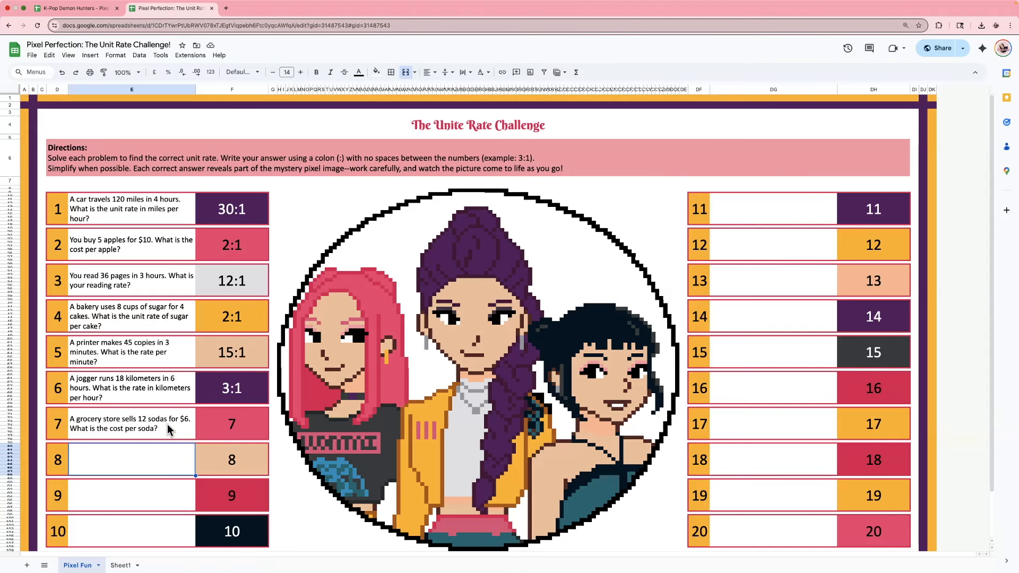
# Replace "soda" with "head band" at the end of the problem 7 question
pyautogui.press('super+Tab')
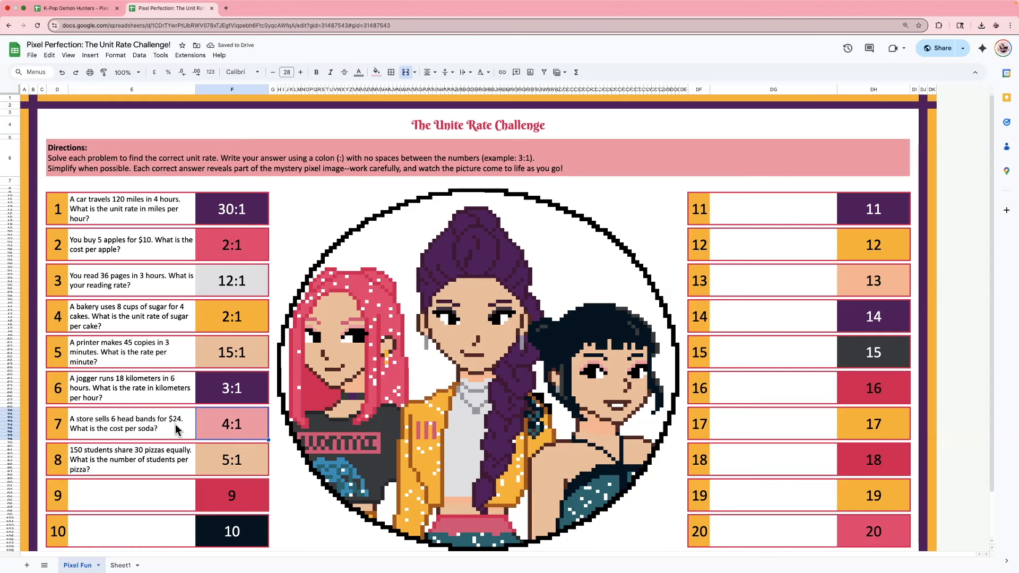
pyautogui.doubleClick(157, 431)
pyautogui.moveTo(274, 414); pyautogui.dragTo(260, 417)
pyautogui.write('head band')
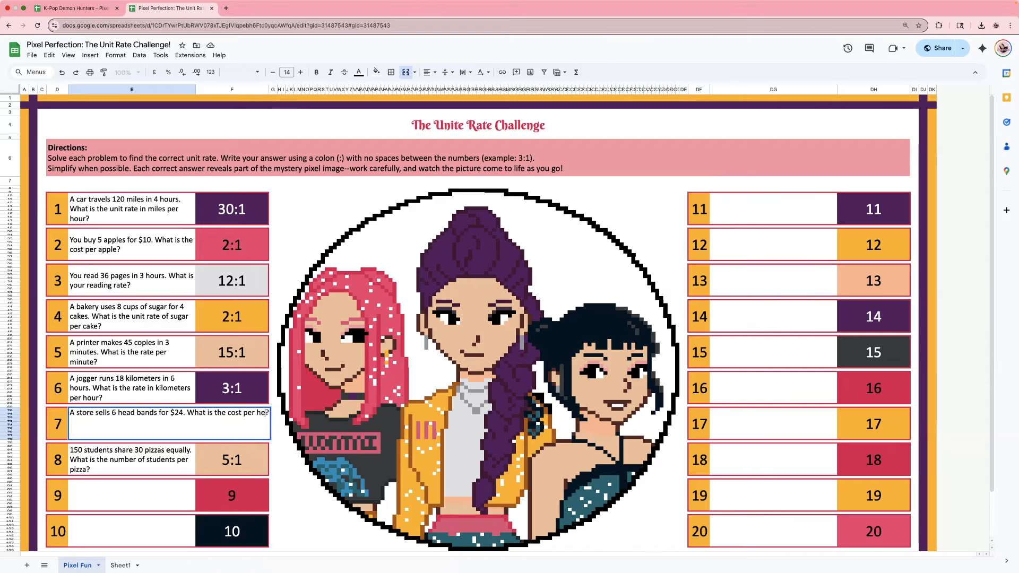
pyautogui.press('Return')
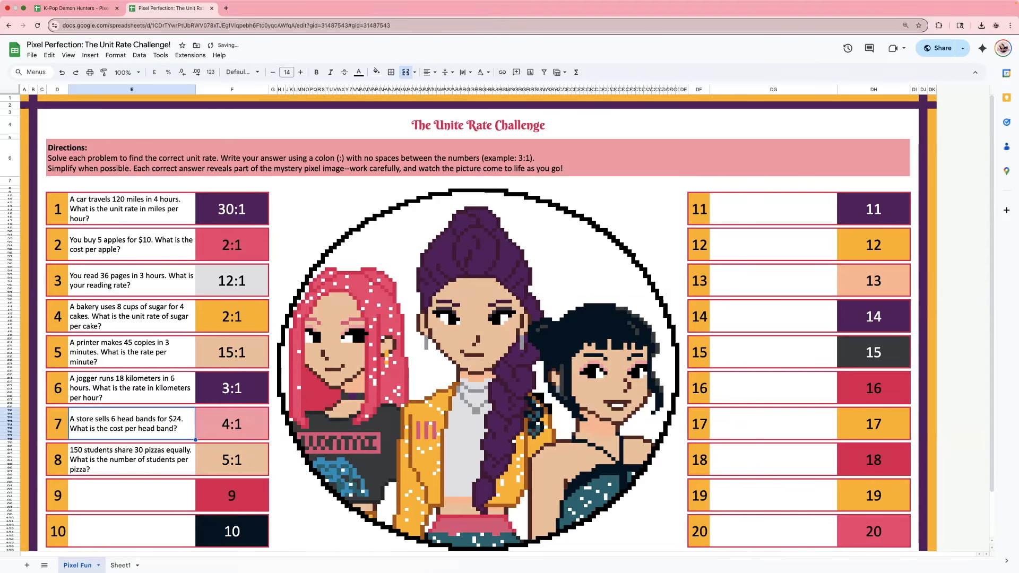
# Correct the spelling in the problem 7 question to the single words "headbands" and "headband"
pyautogui.doubleClick(142, 421)
pyautogui.press('BackSpace')
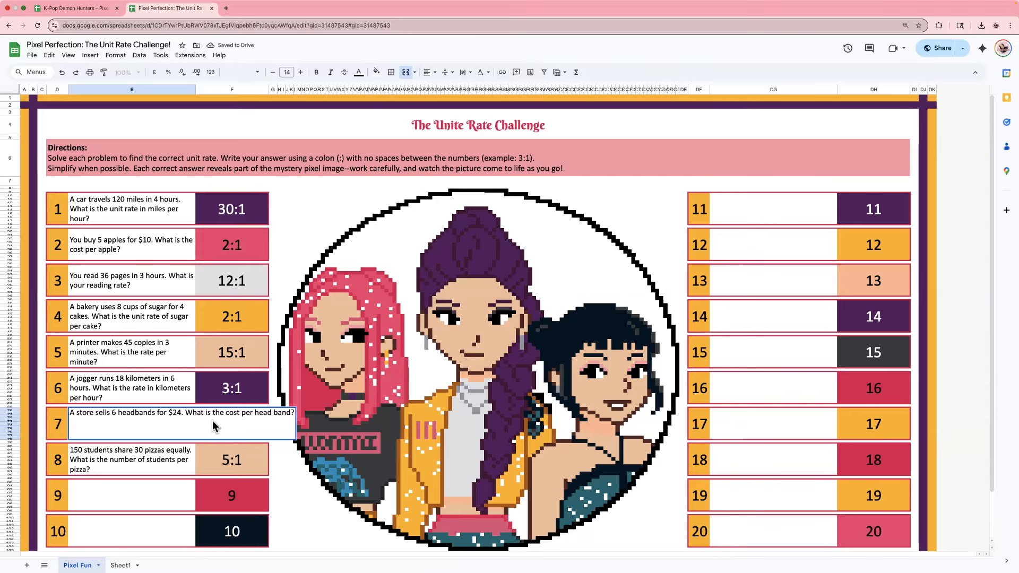
pyautogui.click(274, 414)
pyautogui.press('BackSpace')
pyautogui.click(207, 492)
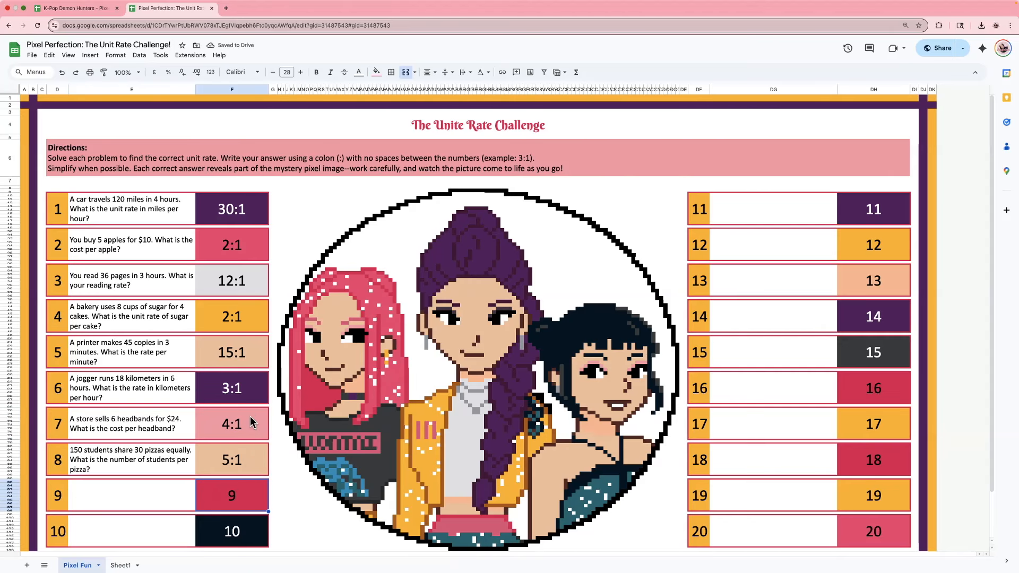
# Set the answer for number 7 to 4:1 in the answer key on Sheet1
pyautogui.click(121, 565)
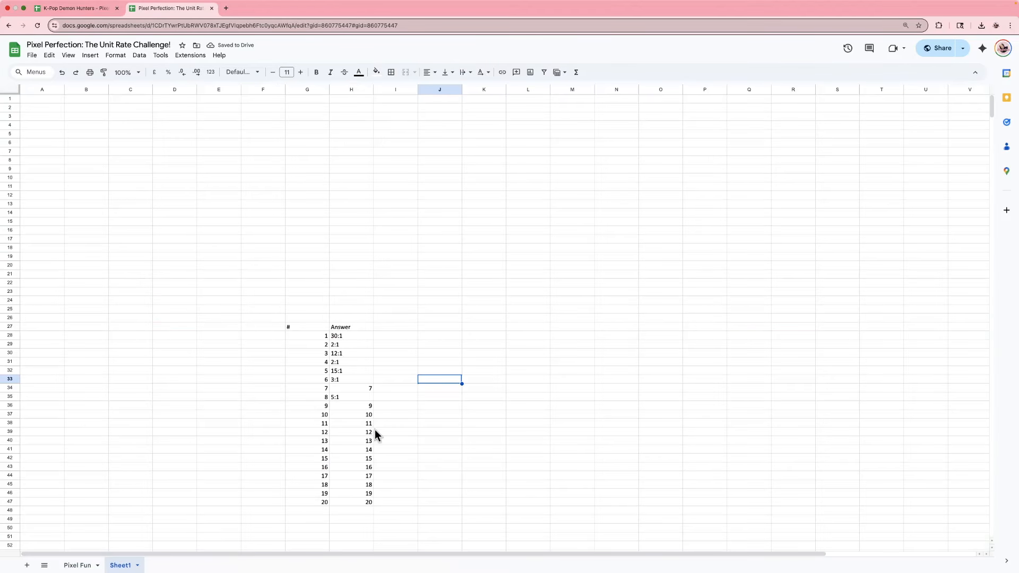
pyautogui.click(343, 390)
pyautogui.write('4:1')
pyautogui.click(439, 371)
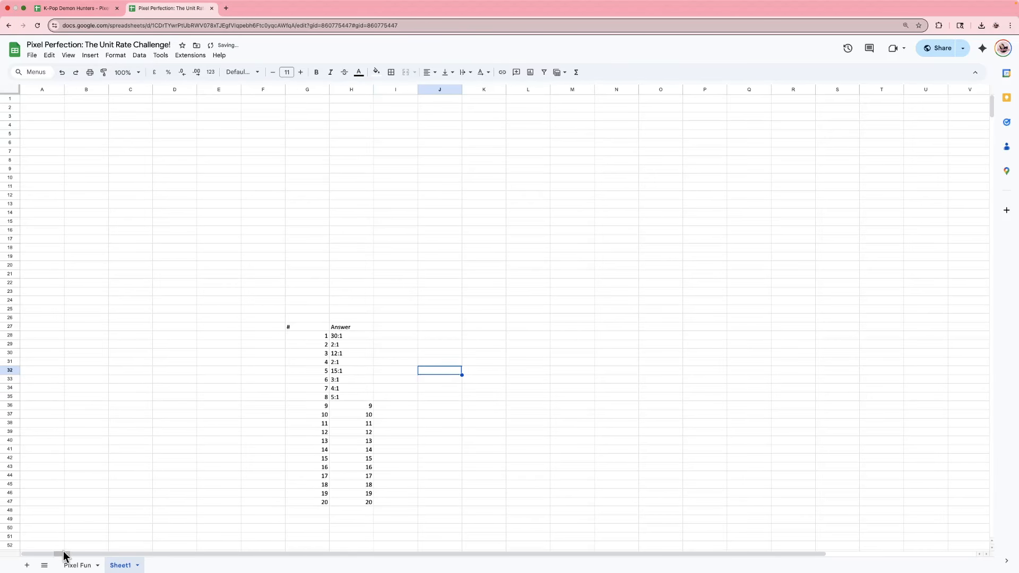
# Enter "A plane travels 900 miles in 3 hours. What is the speed in miles per hour?" as the question for problem 9 on Pixel Fun
pyautogui.click(78, 565)
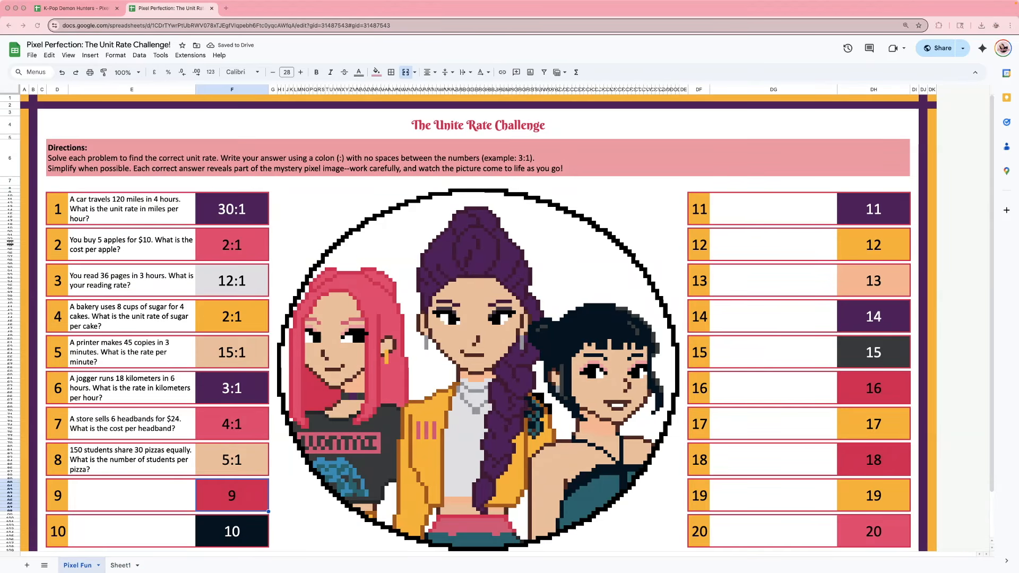
pyautogui.doubleClick(158, 492)
pyautogui.write('A plane travels 900 miles in 3 hours. What is the speed in miles per hour?')
pyautogui.press('Return')
# Enter 300:1 in the answer cell for problem 9
pyautogui.click(225, 497)
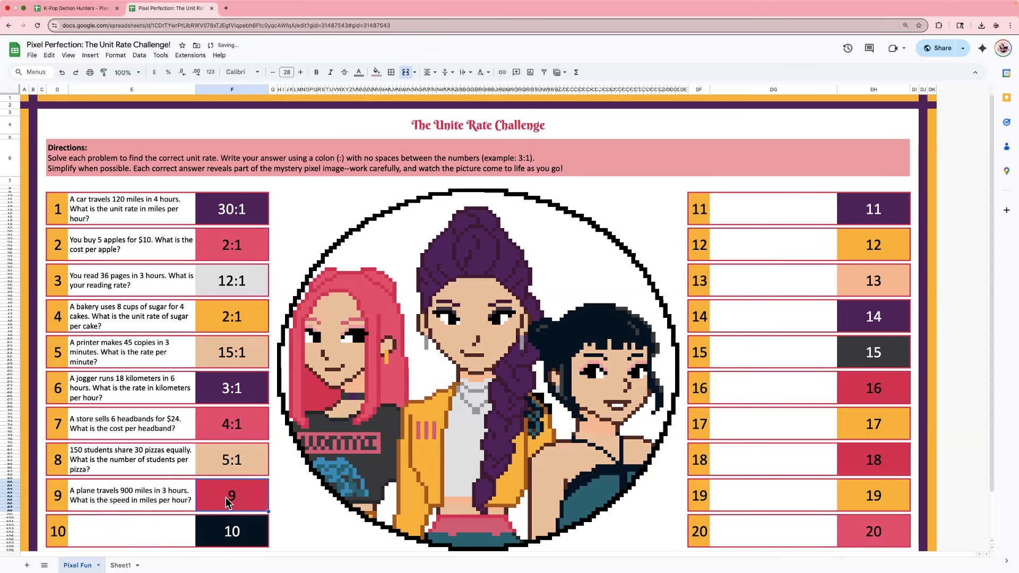
pyautogui.write('300:1')
pyautogui.press('Return')
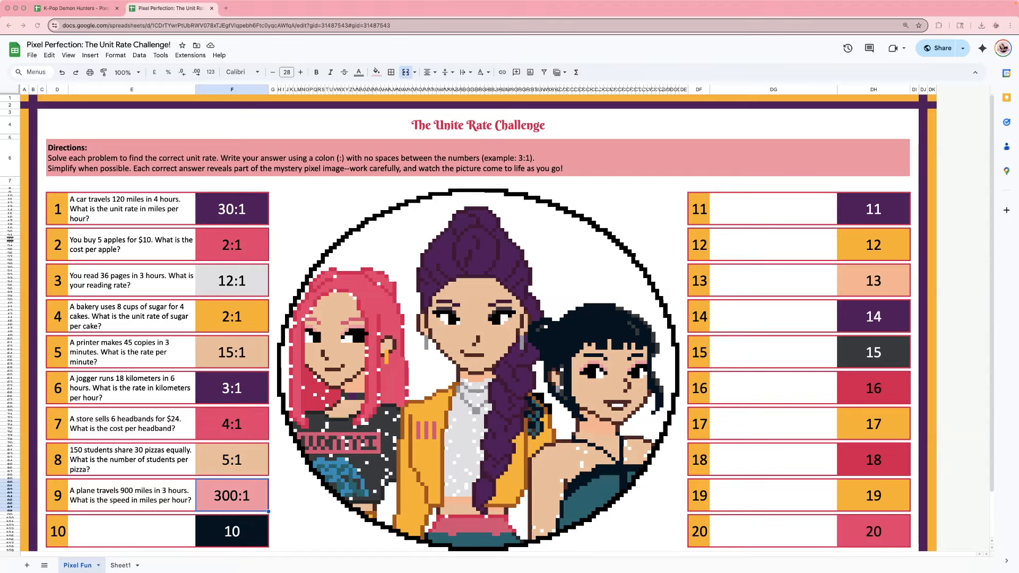
# Enter "A faucet fills 20 gallons in 5 minutes. What is the rate in gallons per minute?" as the question for problem 10 and 4:1 as its answer
pyautogui.click(144, 540)
pyautogui.write('A faucet fills 20 gallons in 5 minutes. What is the rate in gallons per minute?')
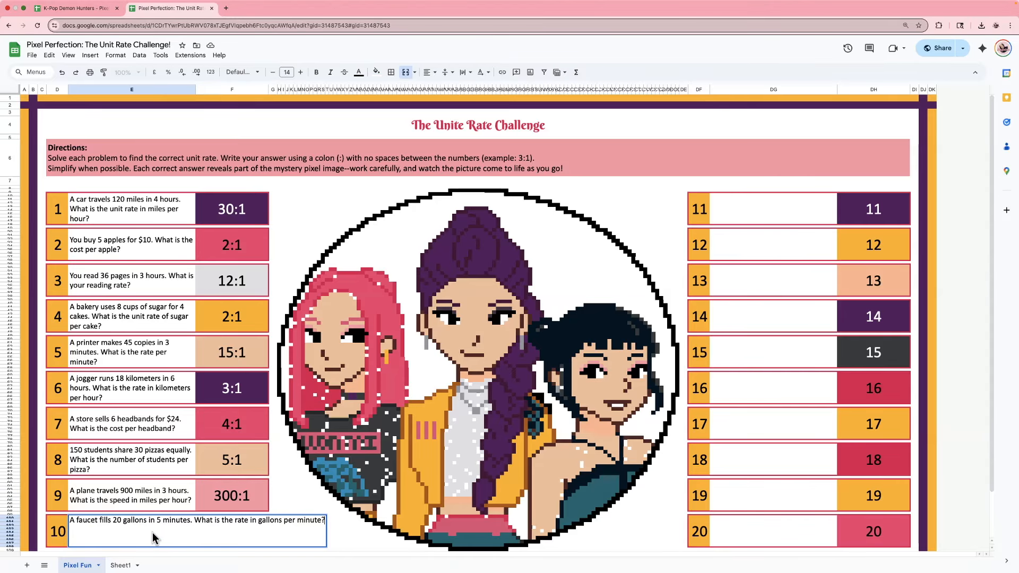
pyautogui.press('Tab')
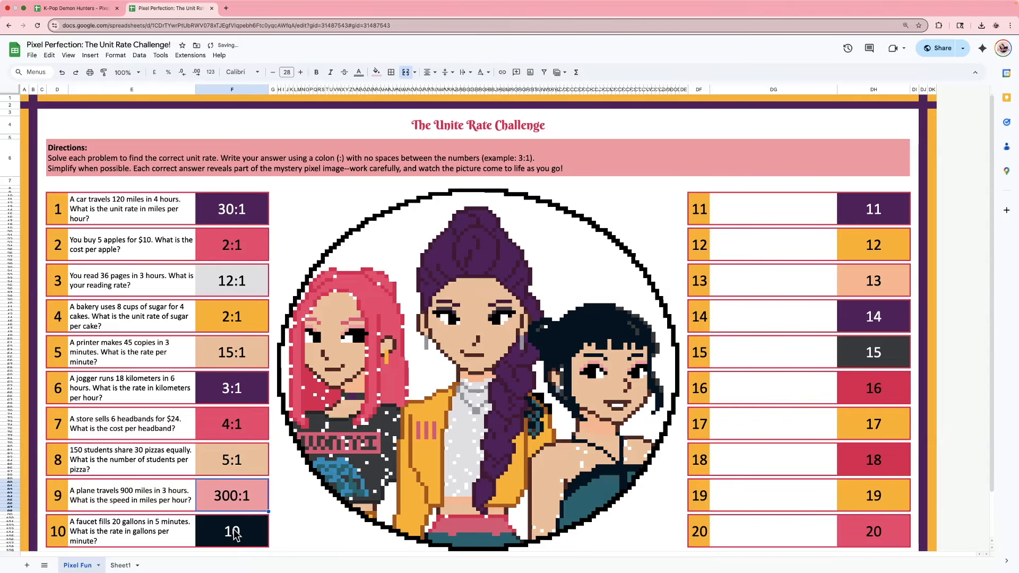
pyautogui.write('4:1')
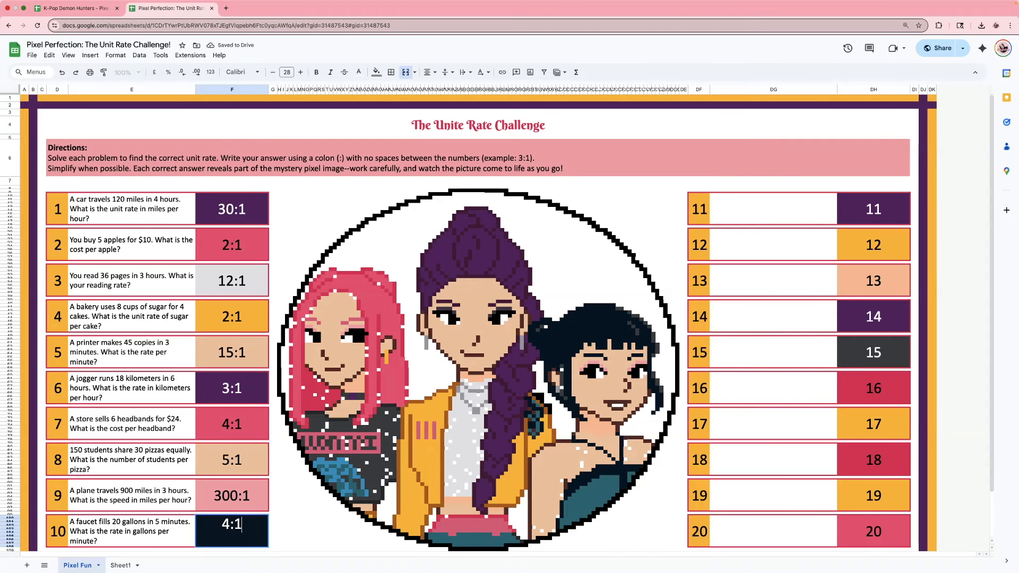
pyautogui.click(309, 542)
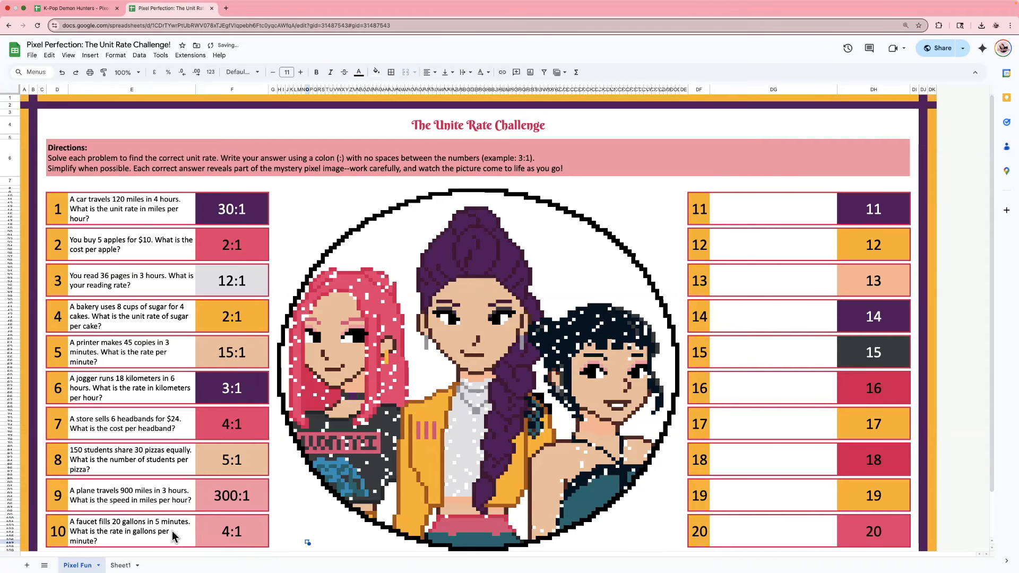
# Set the answers for numbers 9 and 10 to 300:1 and 4:1 in the answer key on Sheet1
pyautogui.click(119, 565)
pyautogui.click(349, 405)
pyautogui.write('300:1')
pyautogui.press('Return')
pyautogui.write('4:1')
pyautogui.press('Return')
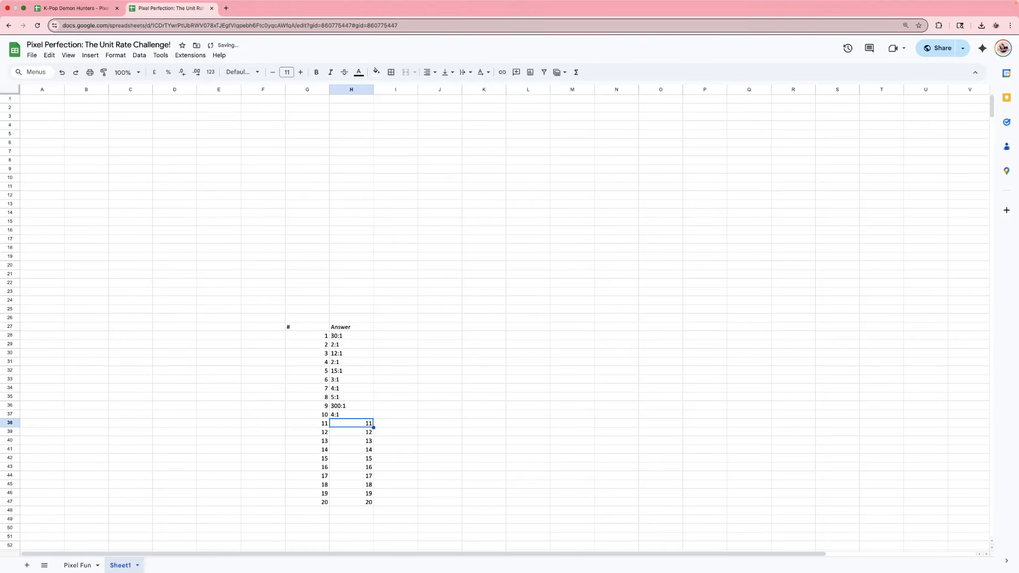
# Enter "You type 210 words in 7 minutes. What is your typing rate per minute?" as the question for problem 11 on Pixel Fun
pyautogui.click(93, 567)
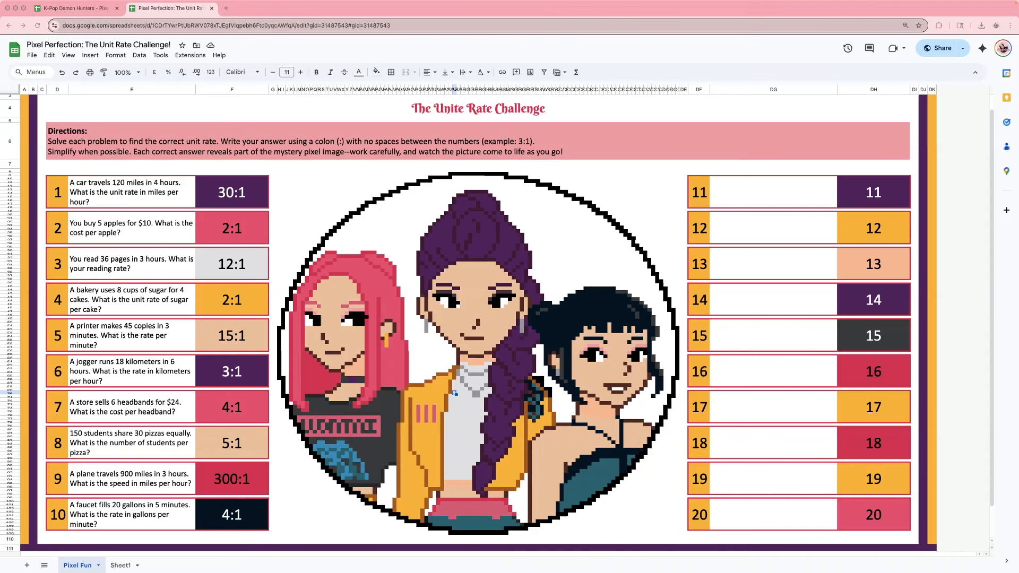
pyautogui.click(759, 195)
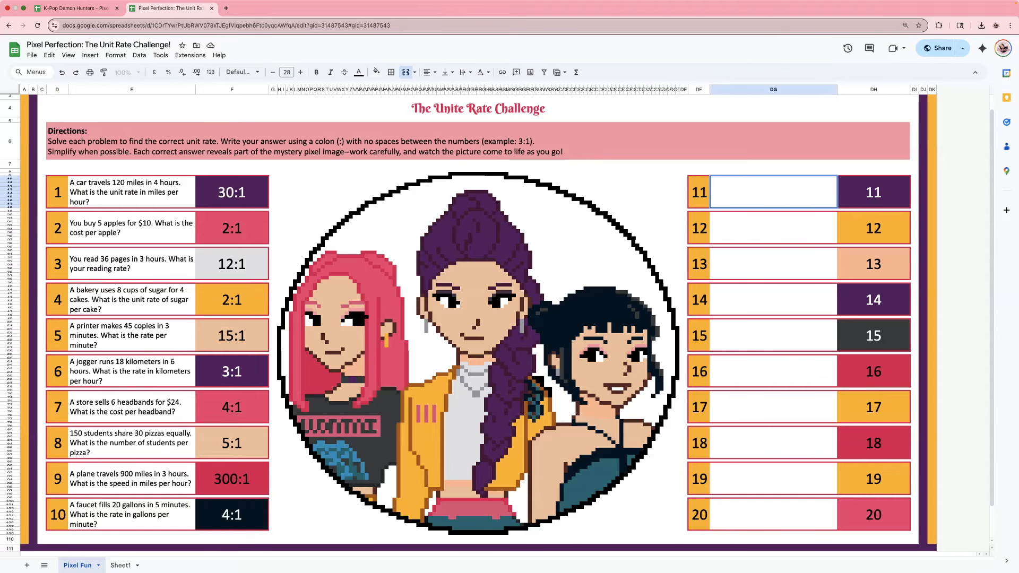
pyautogui.write('You type 210 words in 7 minutes. What is your typing rate per minute?')
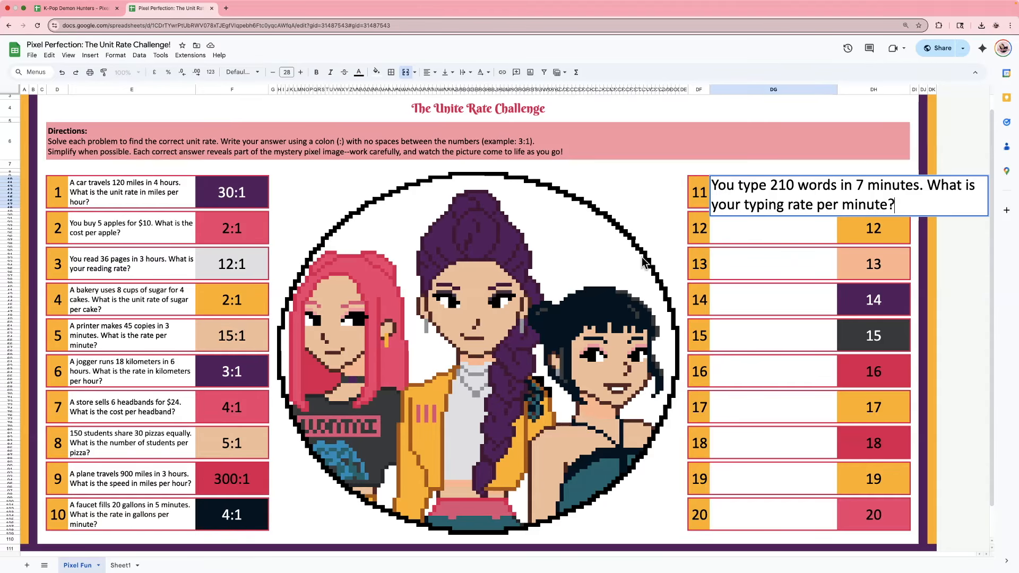
pyautogui.click(778, 303)
# Copy the text formatting of the problem 1 question onto the problem 11 question
pyautogui.click(161, 195)
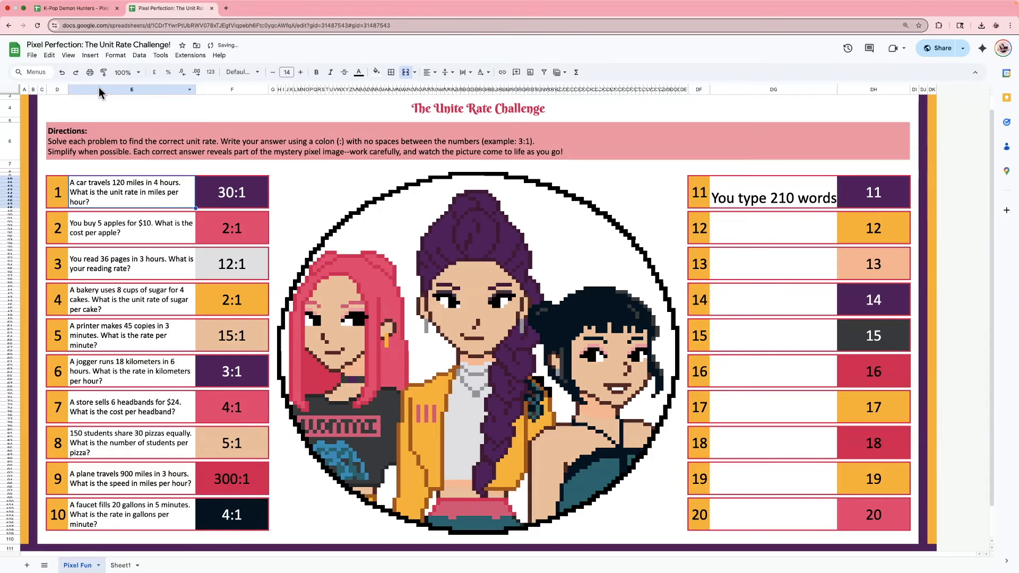
pyautogui.click(104, 72)
pyautogui.click(789, 206)
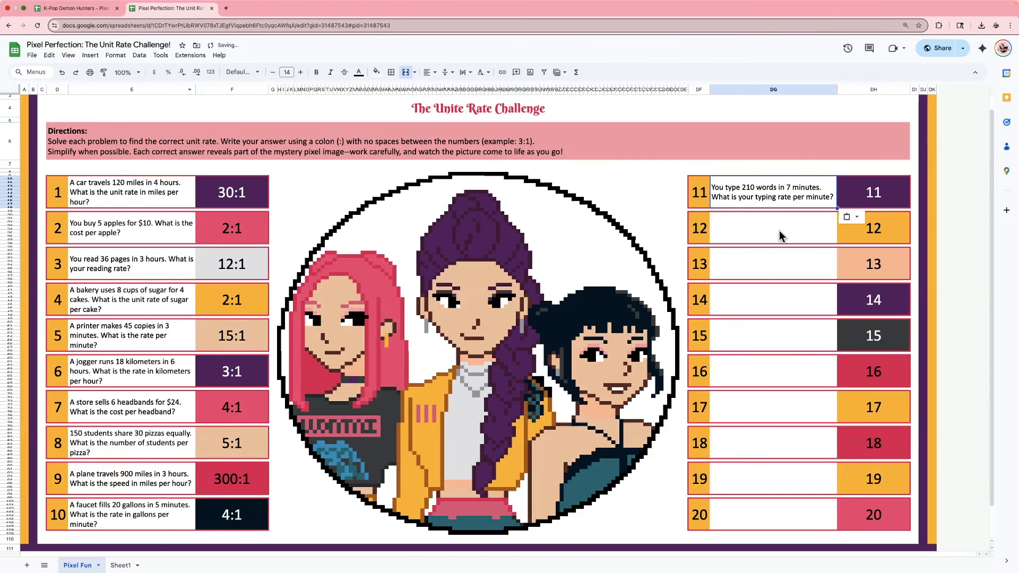
# Apply the problem 11 question's formatting to the empty question cells of problems 12, 13 and 14
pyautogui.click(103, 72)
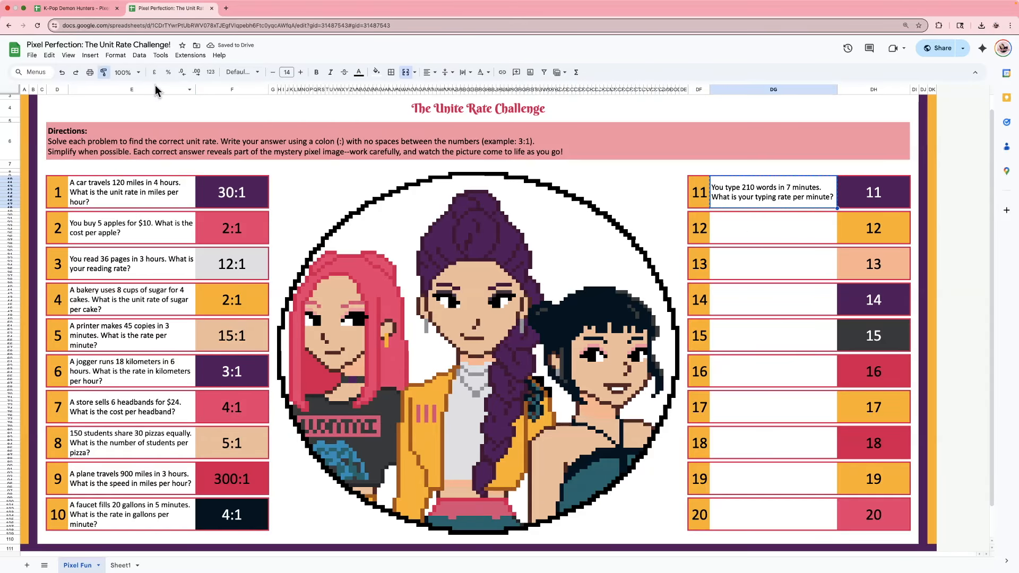
pyautogui.click(762, 227)
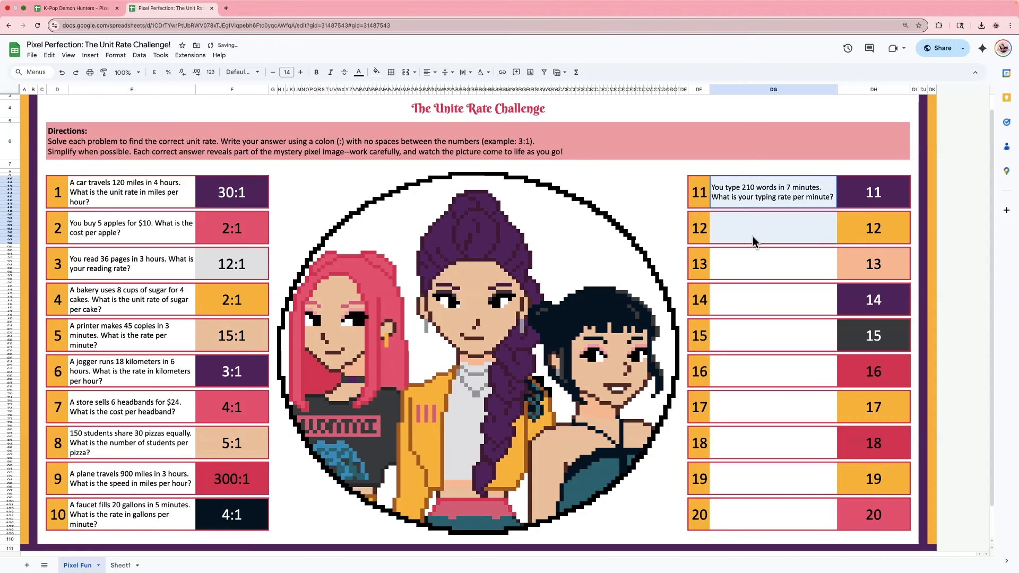
pyautogui.click(103, 72)
pyautogui.click(763, 269)
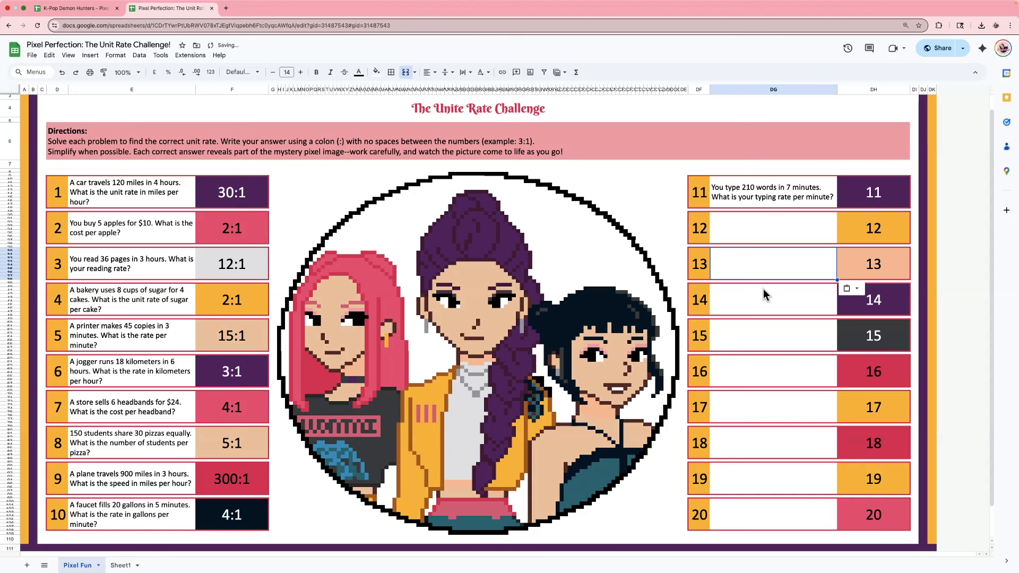
pyautogui.click(763, 296)
pyautogui.click(769, 265)
pyautogui.click(103, 72)
pyautogui.click(767, 293)
# Copy the formatted empty question cells of problems 12 to 14 into the question cells of problems 15 to 17 and 18 to 20
pyautogui.moveTo(759, 228); pyautogui.dragTo(755, 303)
pyautogui.press('super+c')
pyautogui.click(762, 340)
pyautogui.press('super+v')
pyautogui.click(761, 434)
pyautogui.press('super+v')
pyautogui.click(759, 235)
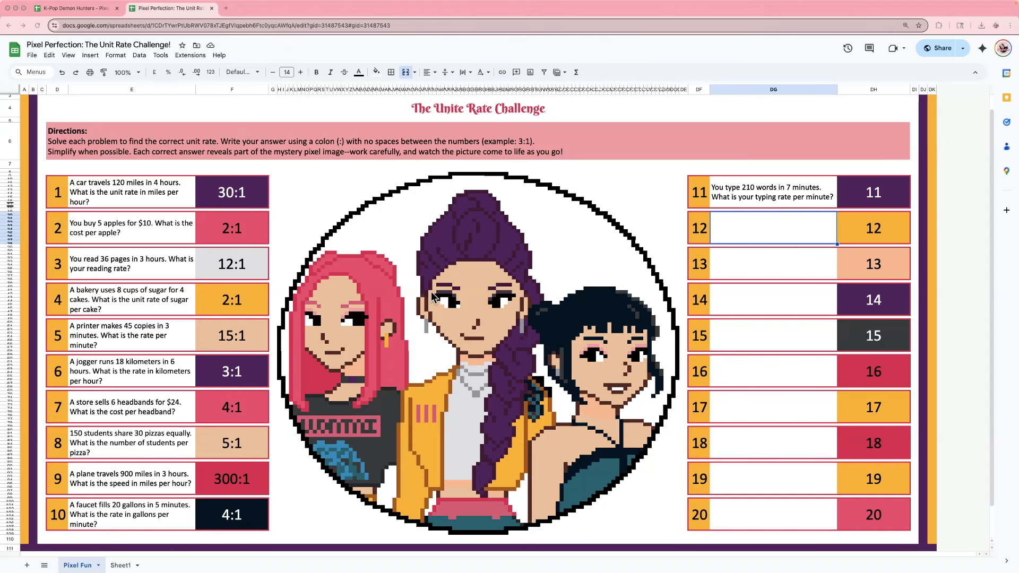
# Enter 30:1 as the answer for problem 11 on Pixel Fun and for number 11 in the answer key on Sheet1
pyautogui.click(884, 200)
pyautogui.write('30:1')
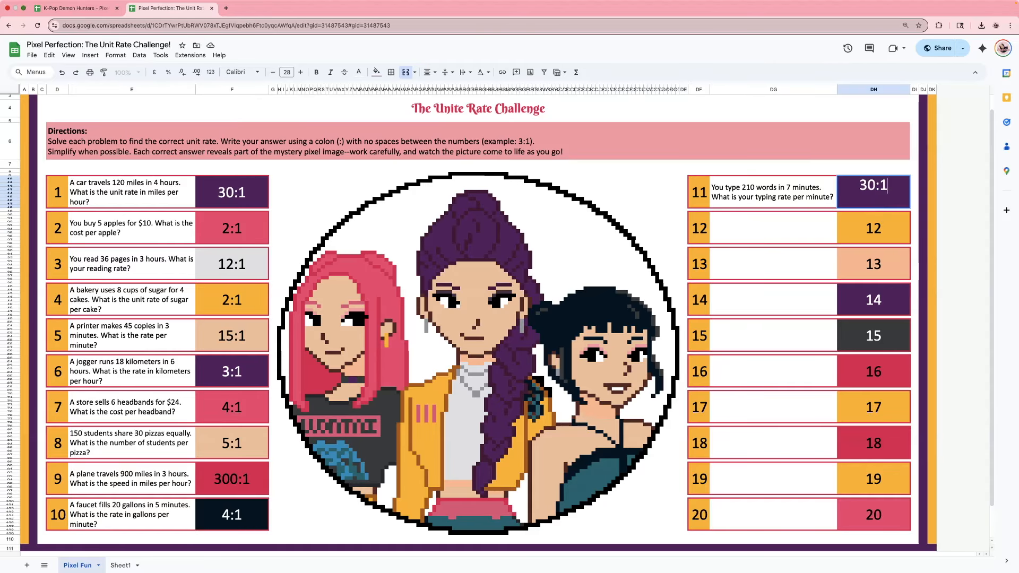
pyautogui.click(696, 349)
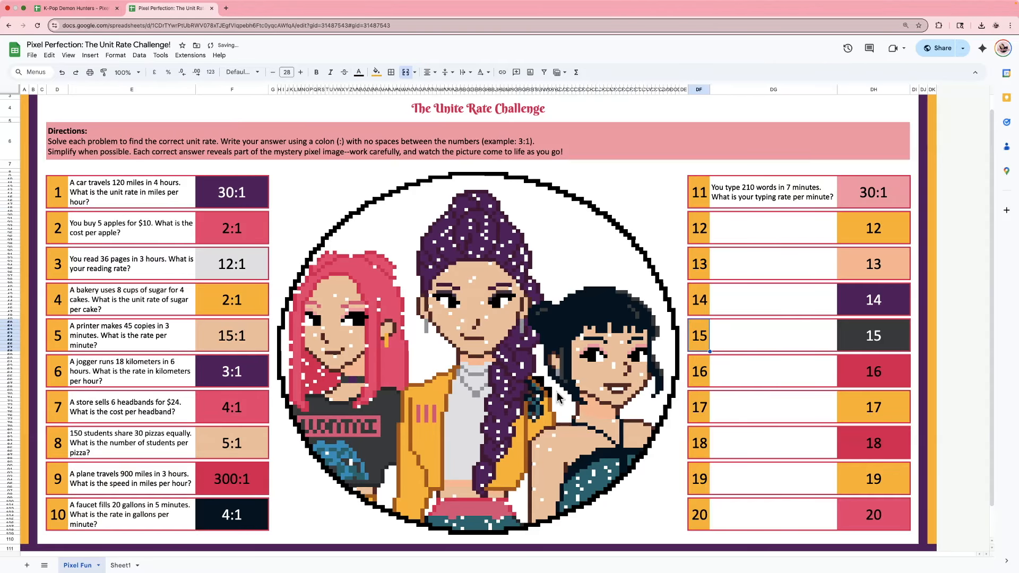
pyautogui.click(121, 566)
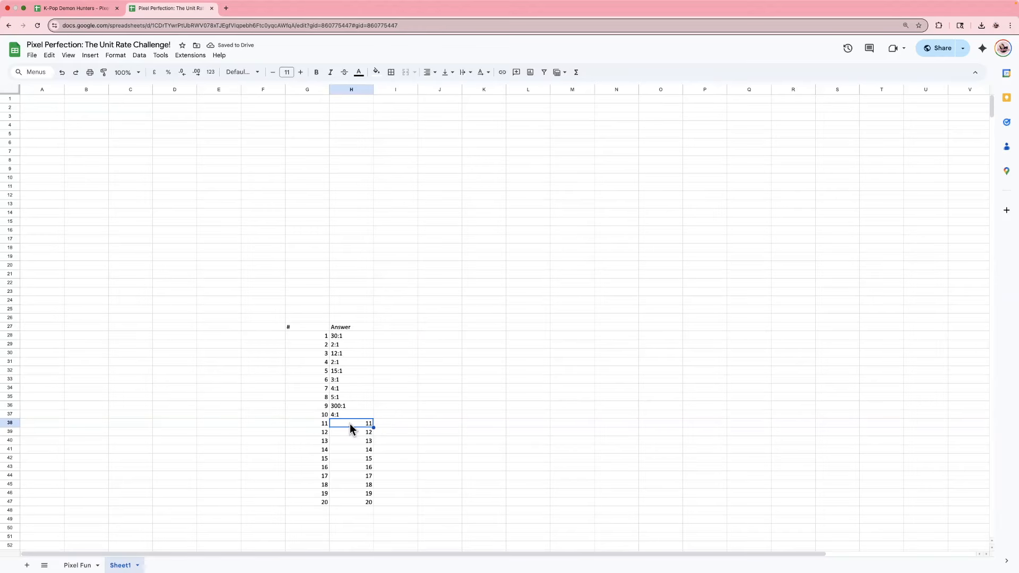
pyautogui.write('30:1')
pyautogui.press('Return')
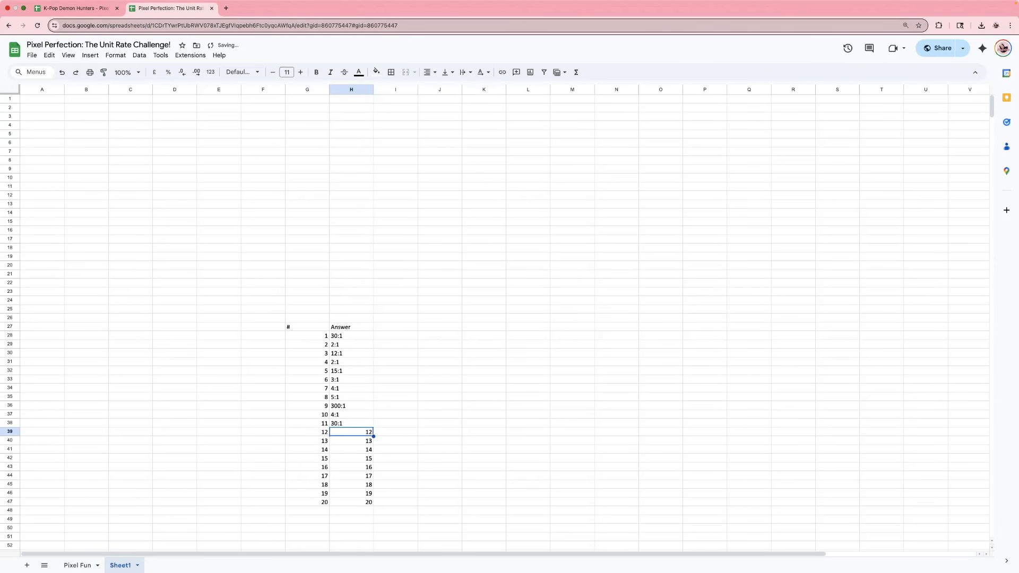
# On Pixel Fun, enter "A video is 240 seconds long and shows 12 scenes. What is the rate of seconds per scene?" for problem 12, answer 20:1
pyautogui.click(79, 565)
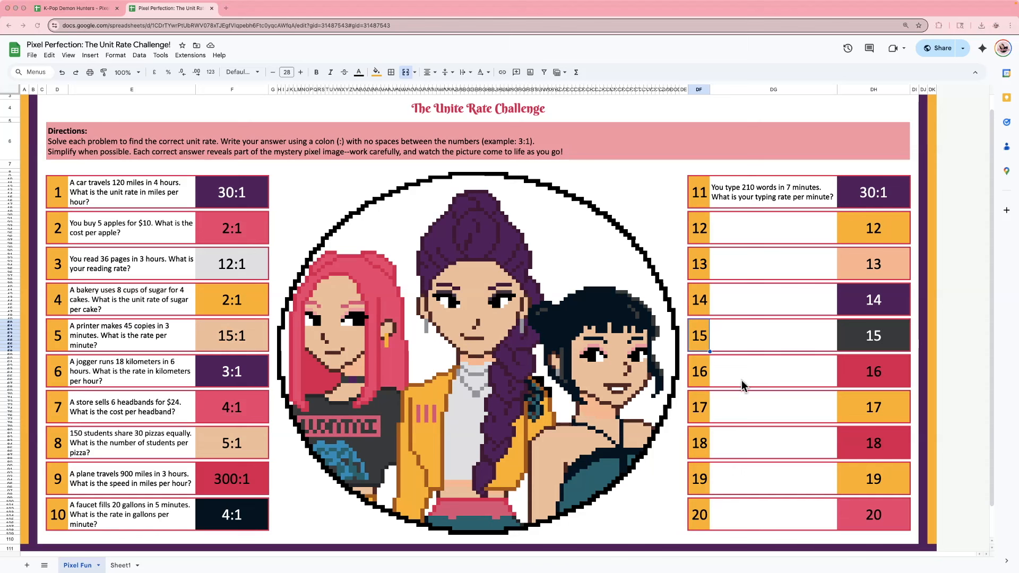
pyautogui.doubleClick(764, 222)
pyautogui.press('super+v')
pyautogui.click(769, 263)
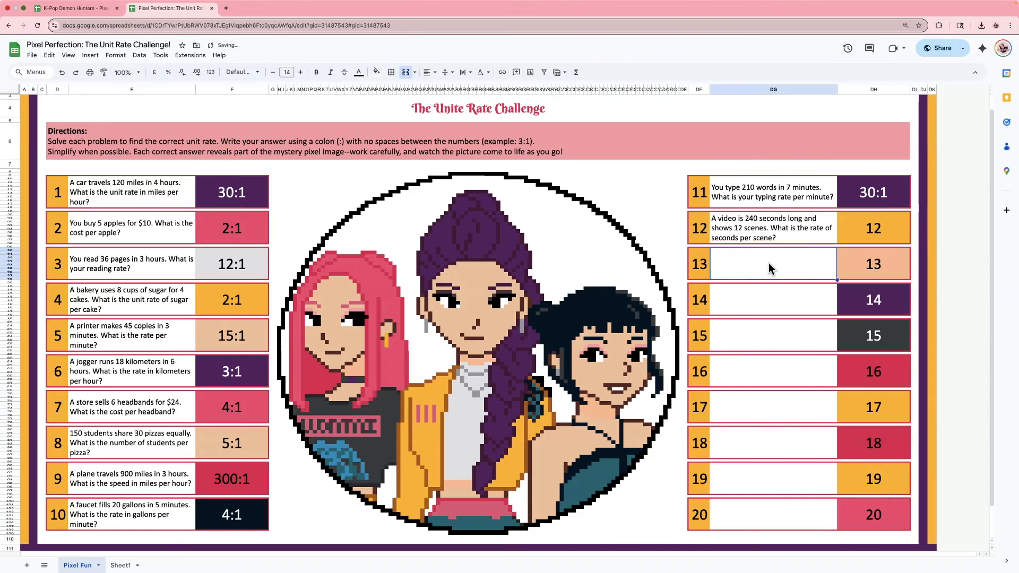
pyautogui.click(871, 228)
pyautogui.write('20:1')
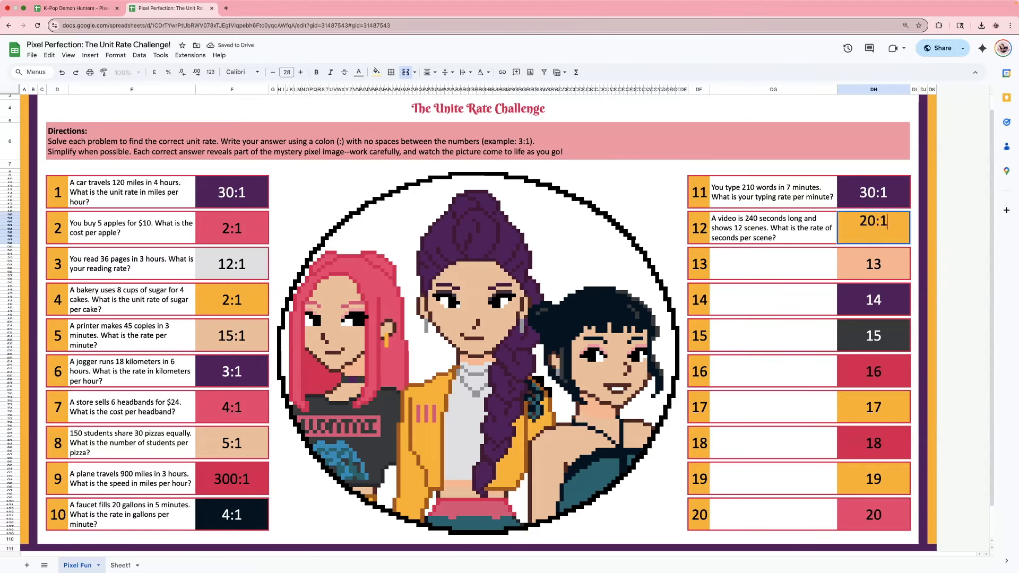
pyautogui.press('Return')
# Enter "You pay $24 for 8 notebooks. Find the unit rate." as the question for problem 13 and 3:1 as its answer
pyautogui.click(827, 260)
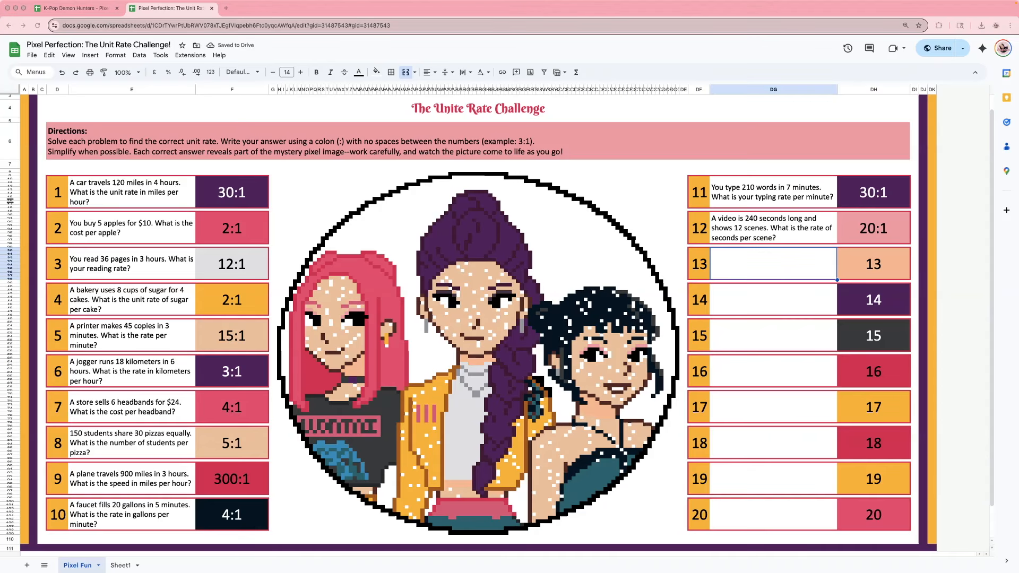
pyautogui.hotkey('ctrl', 'v')
pyautogui.click(890, 261)
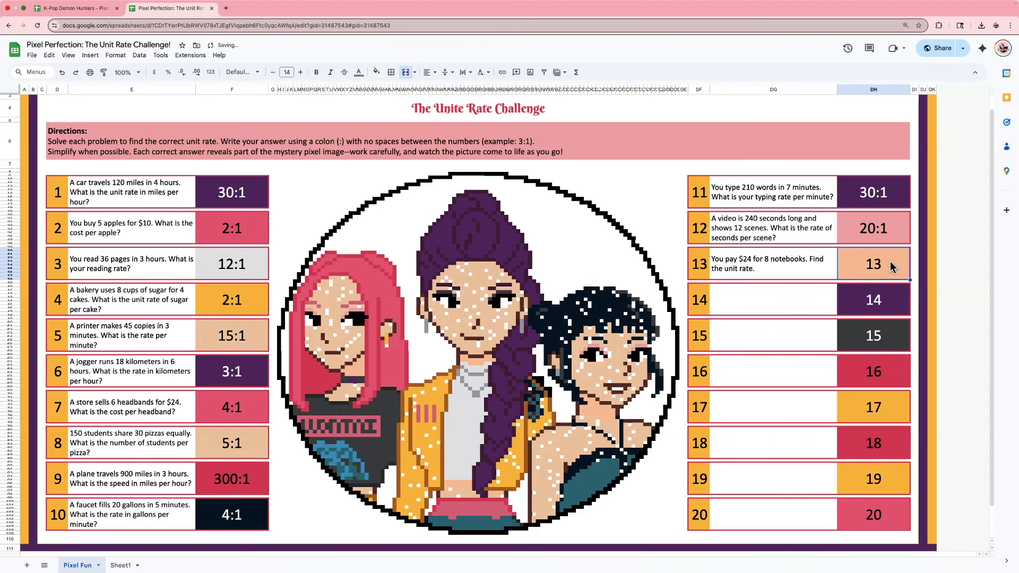
pyautogui.doubleClick(880, 265)
pyautogui.press('BackSpace')
pyautogui.press('BackSpace')
pyautogui.write('3:1')
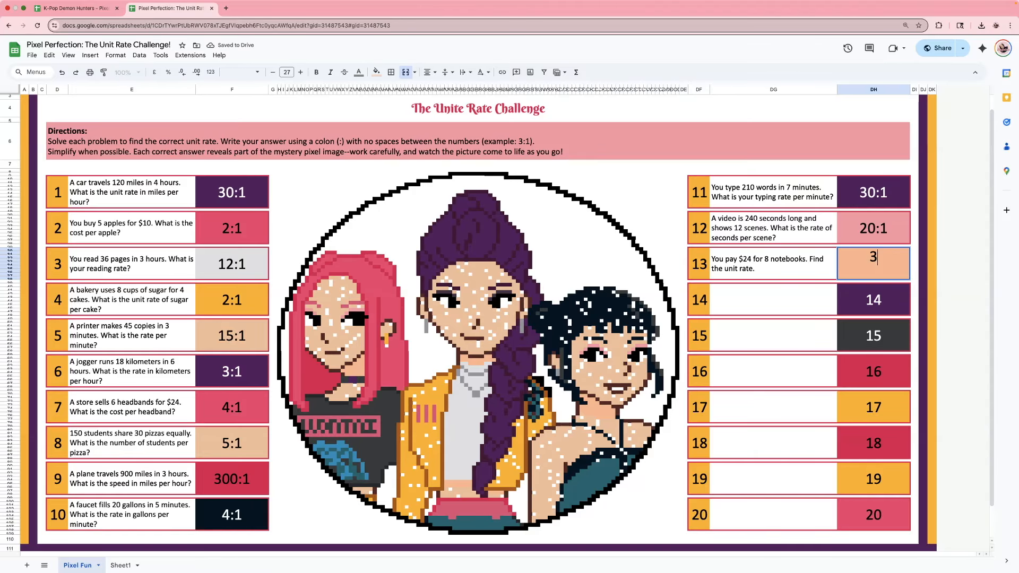
pyautogui.click(778, 303)
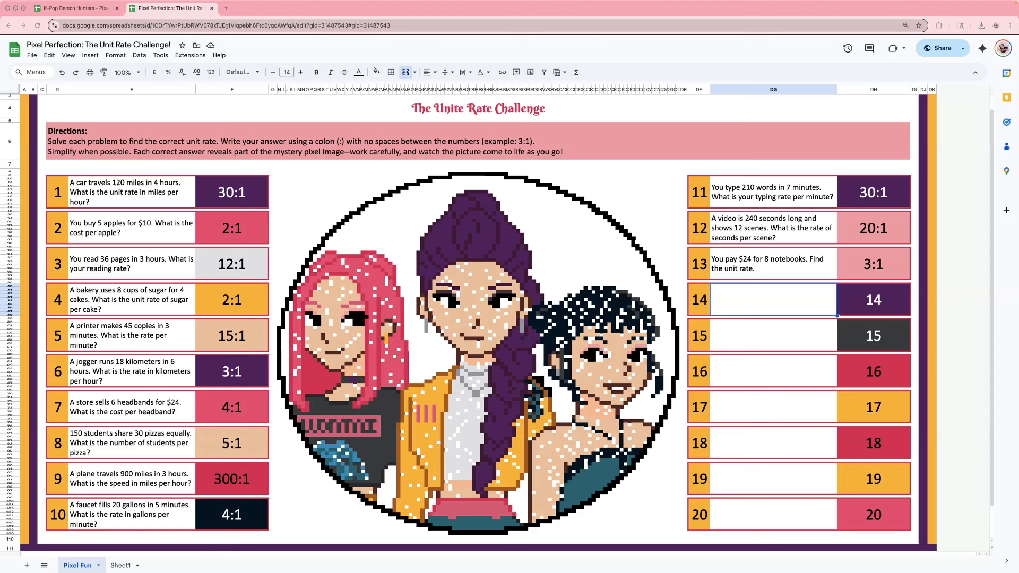
# Enter "A car uses 12 gallons of gas to drive 360 miles. Find the miles per gallon." for problem 14 and 30:1 as its answer
pyautogui.doubleClick(741, 301)
pyautogui.press('super+v')
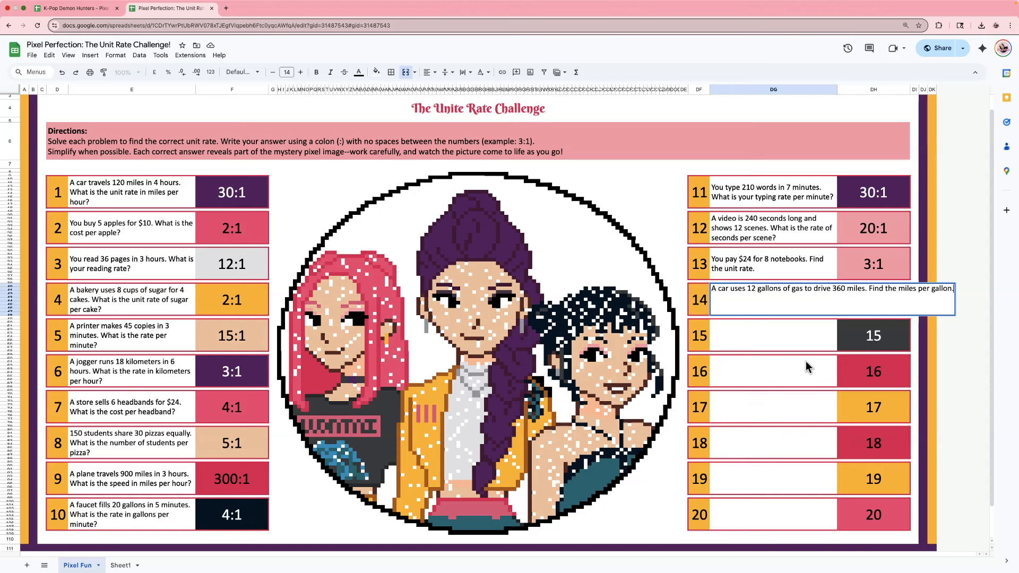
pyautogui.click(862, 303)
pyautogui.write('30:1')
pyautogui.press('Return')
pyautogui.click(768, 337)
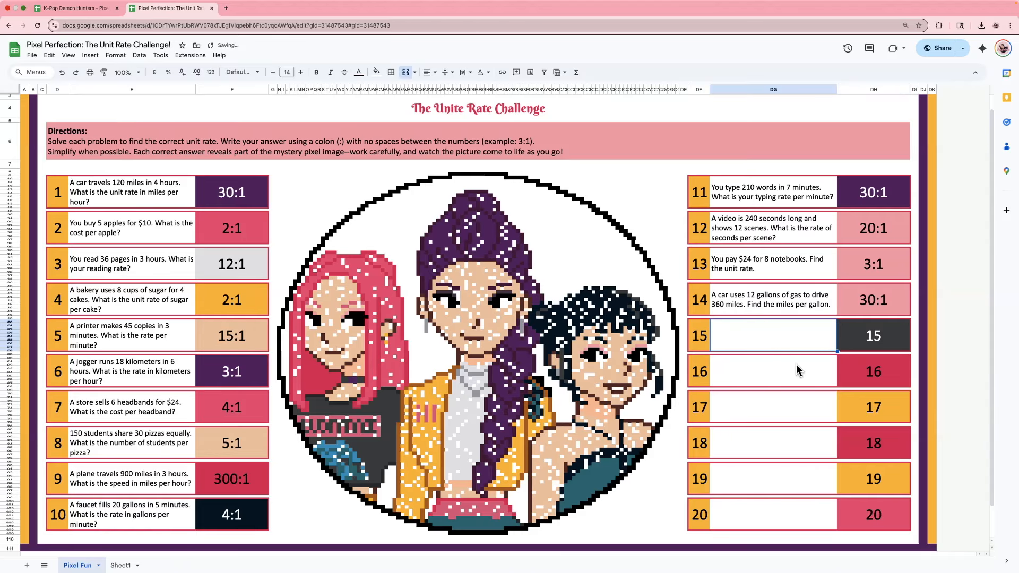
# Set the answers for numbers 12, 13 and 14 to 20:1, 3:1 and 30:1 in the answer key on Sheet1
pyautogui.click(121, 565)
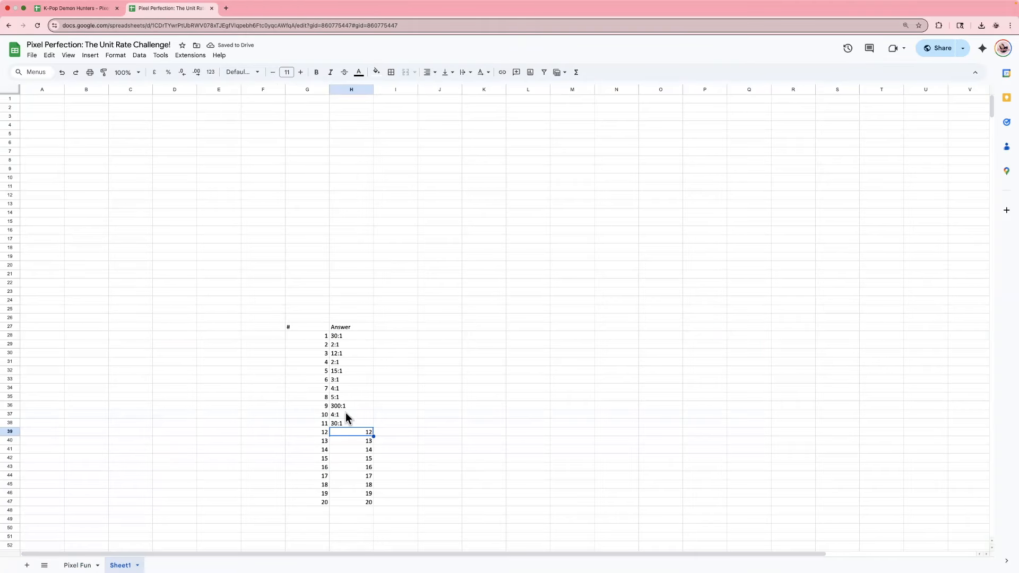
pyautogui.write('20:1')
pyautogui.press('Return')
pyautogui.write('3:1')
pyautogui.press('Return')
pyautogui.write('30:1')
pyautogui.press('Return')
# Enter "72 cookies are packed into 9 boxes. Find the cookies per box." as the question for problem 15 on Pixel Fun
pyautogui.click(79, 565)
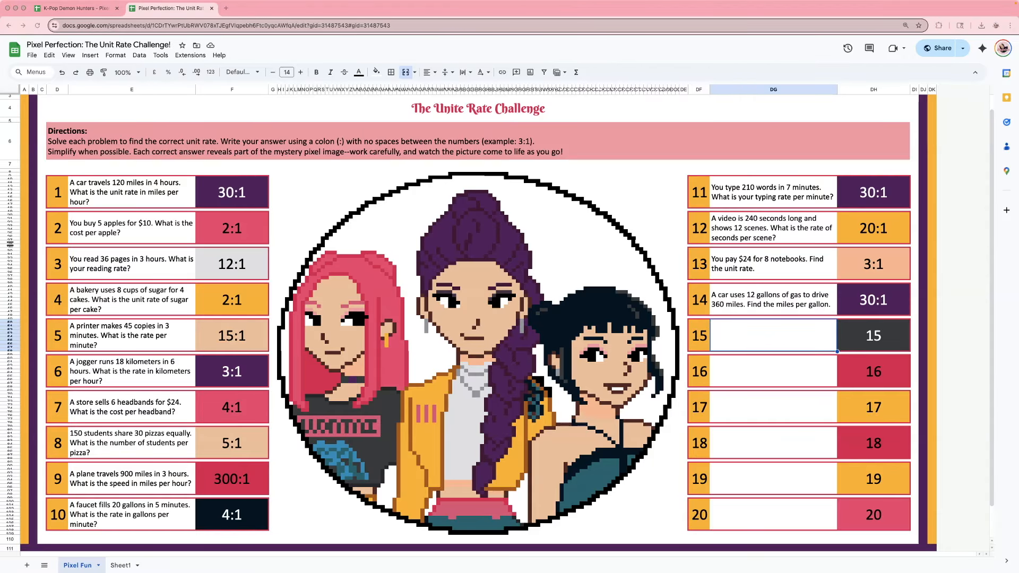
pyautogui.click(789, 336)
pyautogui.write('72 cookies are packed into 9 boxes. Find the cookies per box.')
pyautogui.click(757, 366)
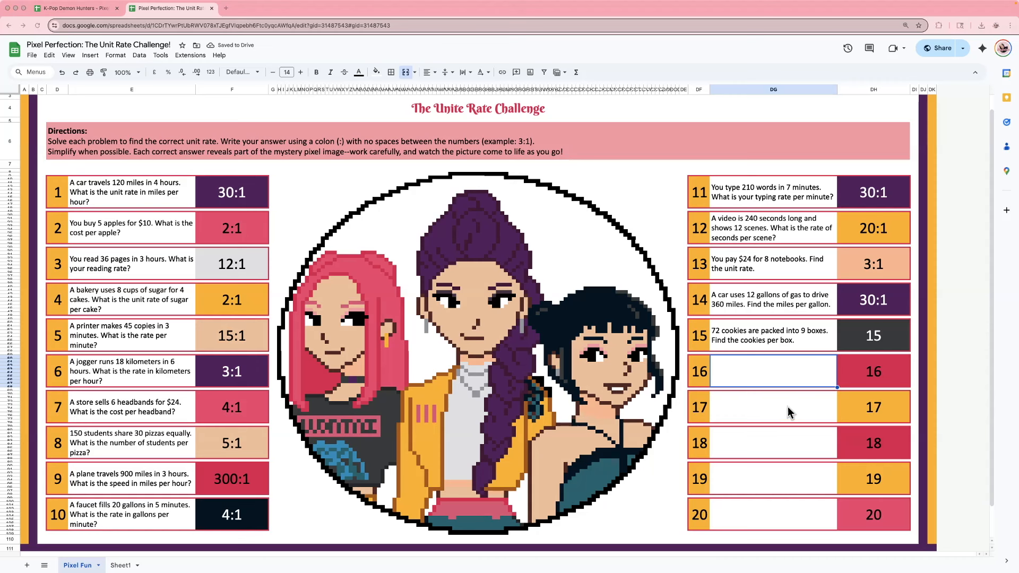
# Enter "A machine produces 450 bottles in 15 minutes. Find the rate per minute." as the question for problem 16
pyautogui.doubleClick(747, 372)
pyautogui.write('A machine produces 450 bottles in 15 minutes. Find the rate per minute.')
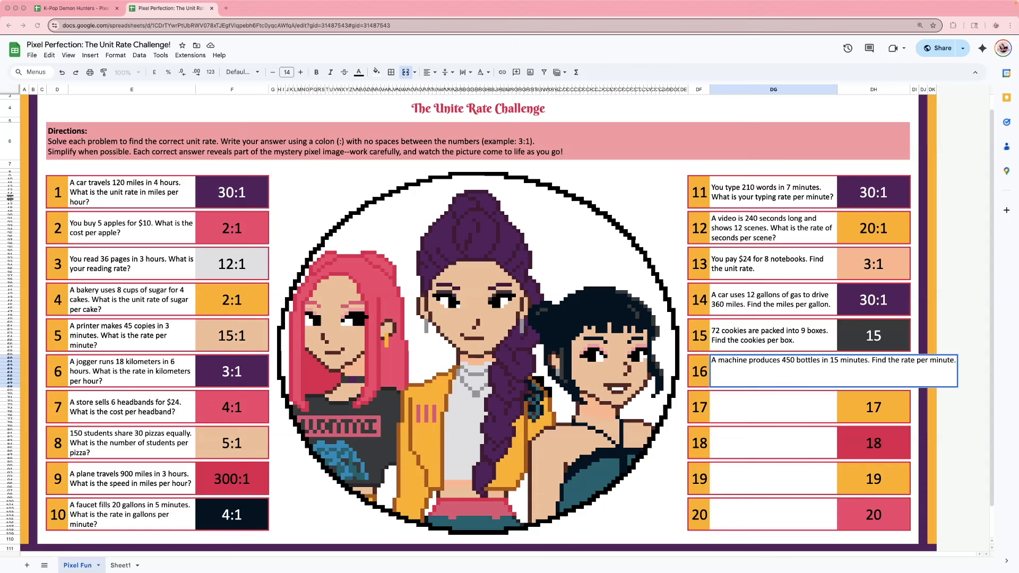
# Enter "18" and, on a new line, "12 inches equal 1 foot. Write the rate of inches to feet." as the question for problem 17
pyautogui.doubleClick(768, 401)
pyautogui.write('18 12 inches equal 1 foot. Write the rate of inches to feet.')
# Enter 8:1, 30:1 and 12:1 as the answers for problems 15, 16 and 17
pyautogui.click(862, 332)
pyautogui.write('8:1')
pyautogui.press('Return')
pyautogui.write('30:1')
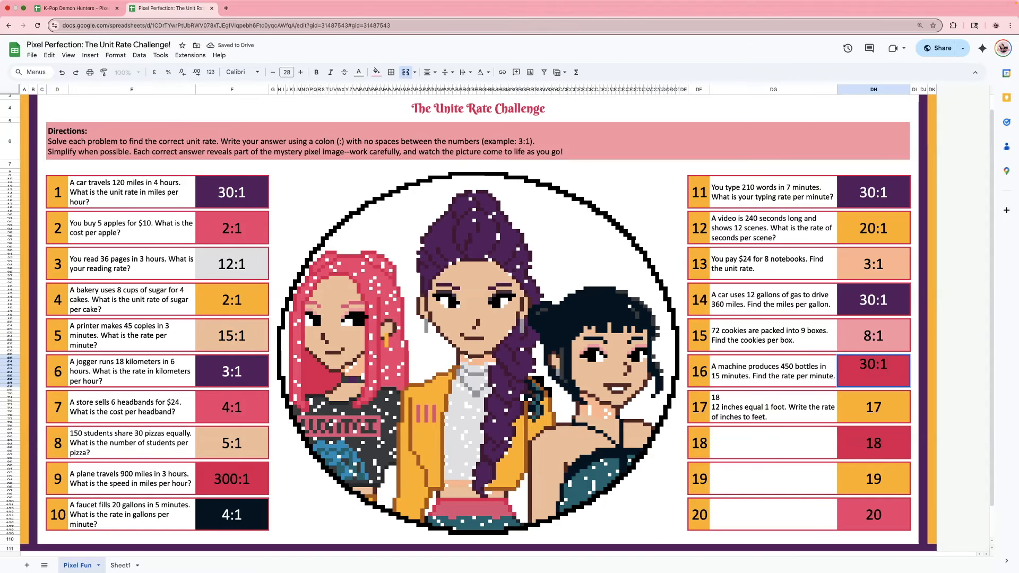
pyautogui.press('Return')
pyautogui.write('12:1')
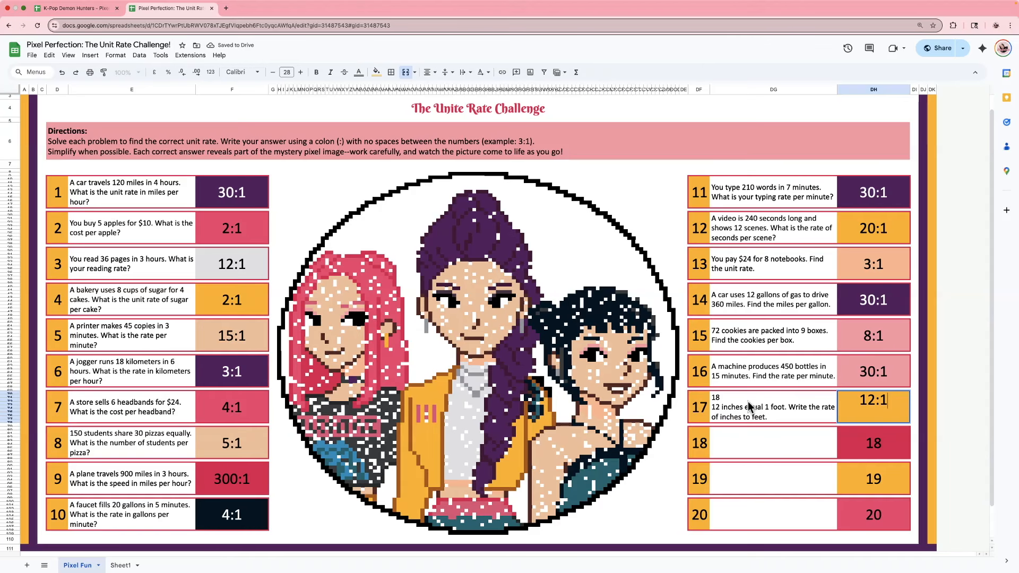
# Remove the stray 18 and its line break from the start of the problem 17 question
pyautogui.doubleClick(707, 407)
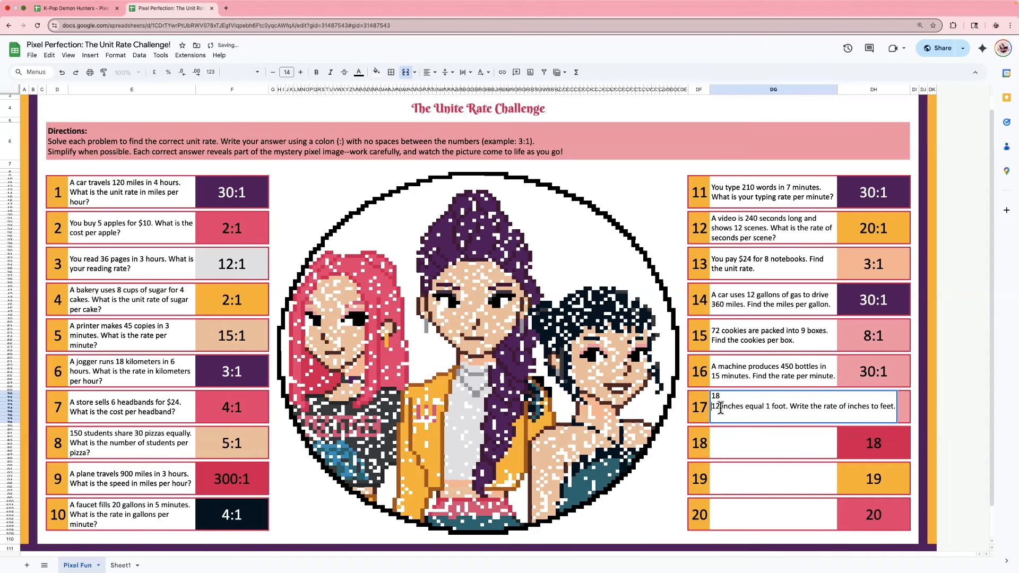
pyautogui.click(712, 407)
pyautogui.press('BackSpace')
pyautogui.press('BackSpace')
pyautogui.press('BackSpace')
pyautogui.press('Return')
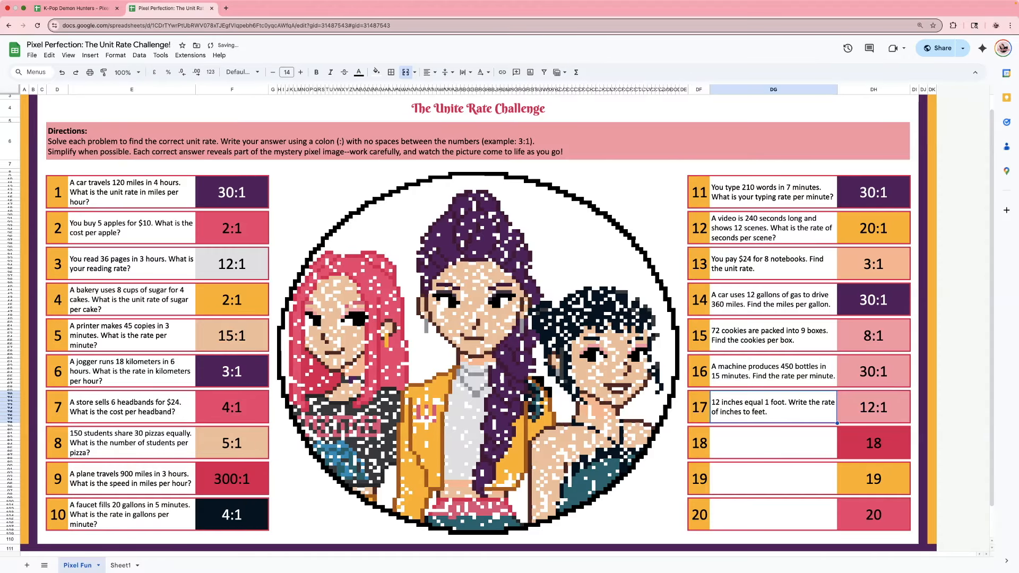
# Set the answers for numbers 15, 16 and 17 to 8:1, 30:1 and 12:1 in the answer key on Sheet1
pyautogui.click(118, 565)
pyautogui.write('8:1')
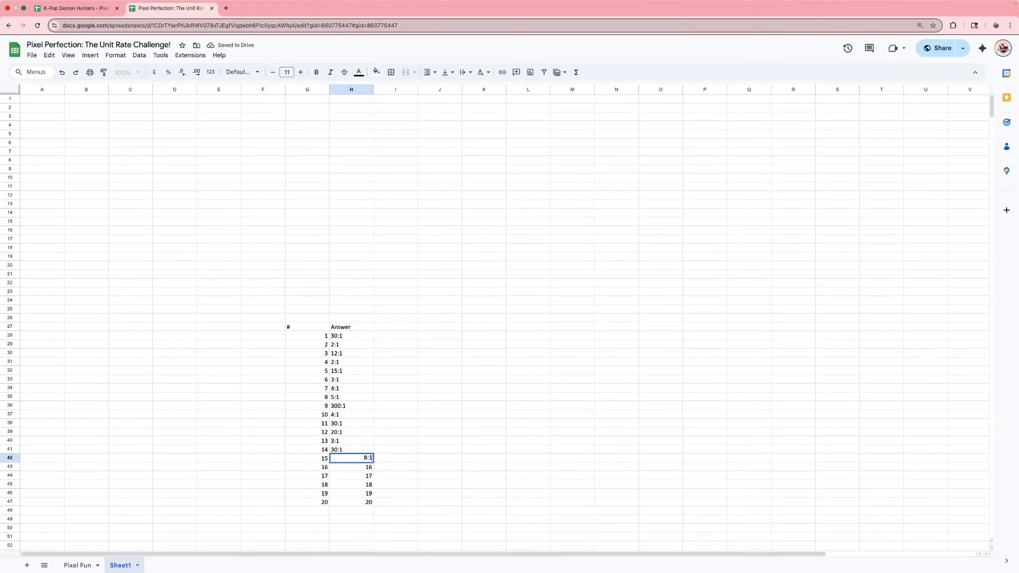
pyautogui.press('Return')
pyautogui.write('30:1')
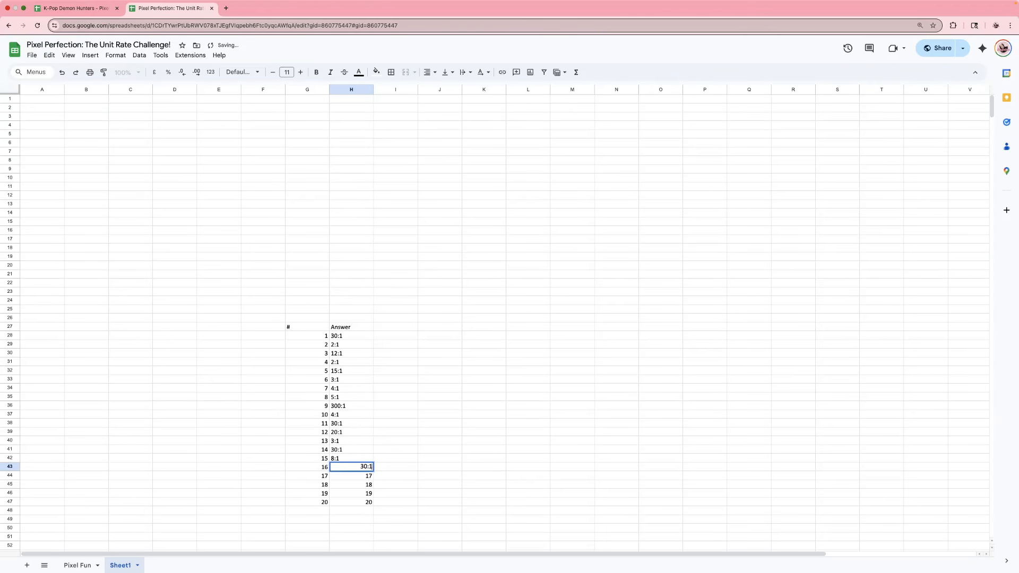
pyautogui.press('Return')
pyautogui.write('12:1')
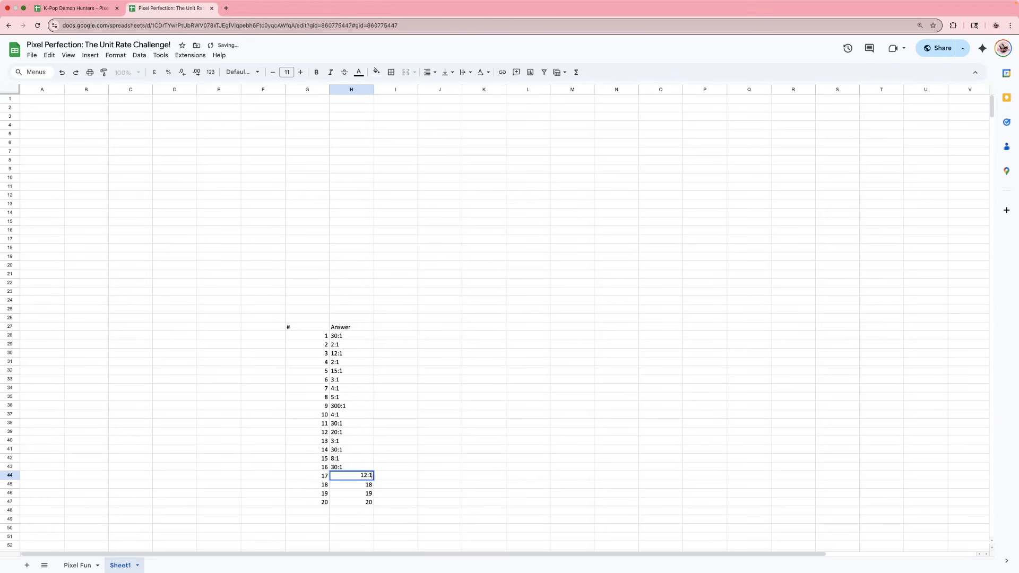
pyautogui.press('Return')
# Enter "A cyclist rides 24 miles in 2 hours. Find the rate in miles per hour." as the question for problem 18 on Pixel Fun
pyautogui.click(81, 565)
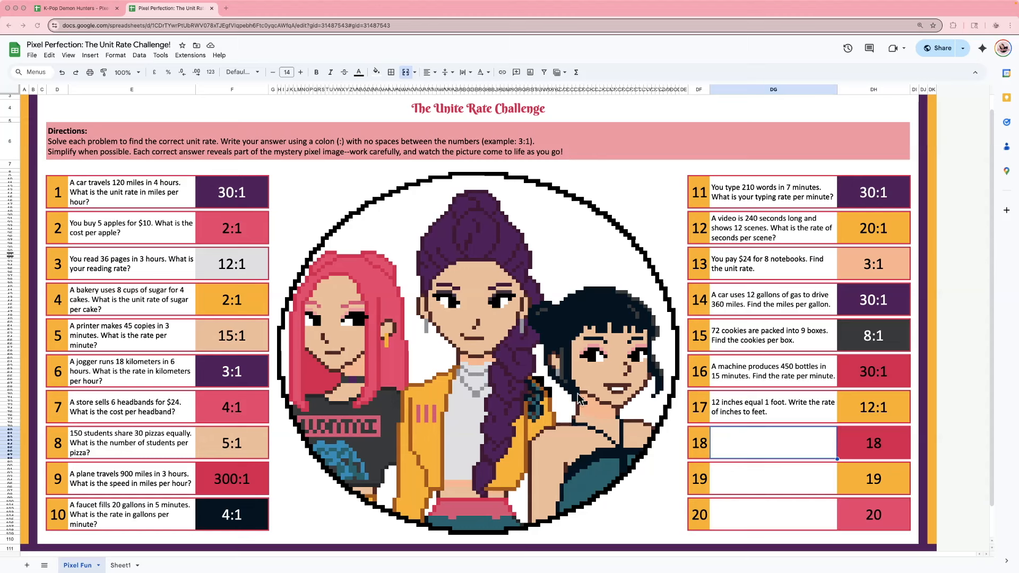
pyautogui.doubleClick(764, 451)
pyautogui.write('A cyclist rides 24 miles in 2 hours. Find the rate in miles per hour.')
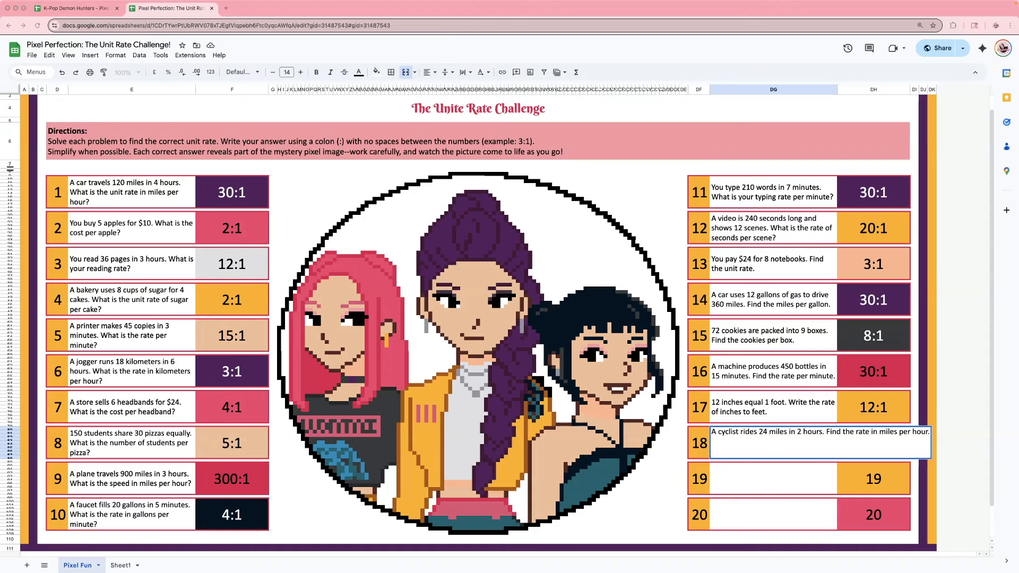
# Enter "A train travels 1,200 kilometers in 4 hours. Find the rate in kilometers per hour." as the question for problem 19
pyautogui.click(759, 491)
pyautogui.doubleClick(755, 486)
pyautogui.write('A train travels 1,200 kilometers in 4 hours. Find the rate in kilometers per hour.')
pyautogui.press('Return')
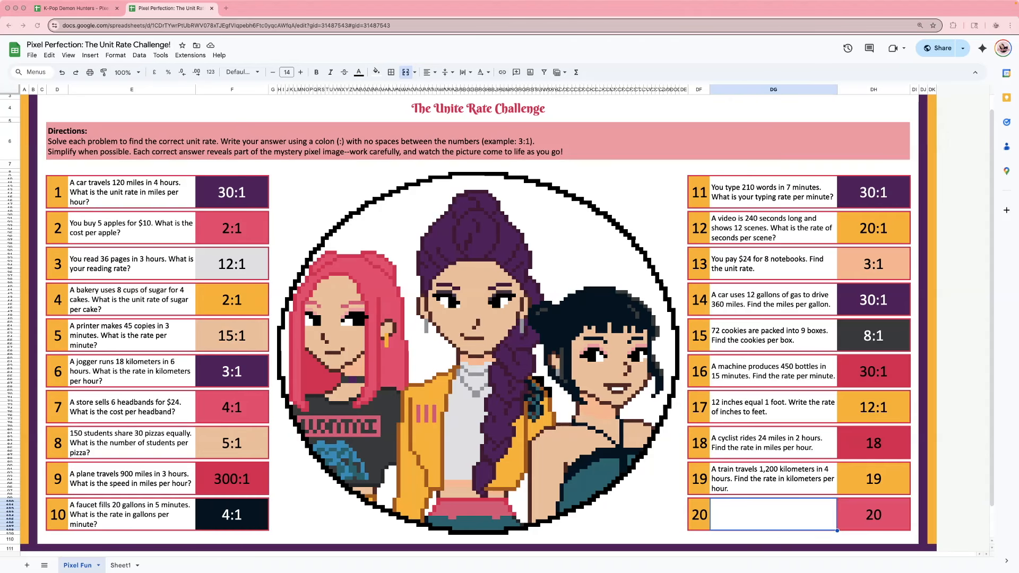
# Enter 12:1 and 300:1 as the answers for problems 18 and 19 beside their questions
pyautogui.click(872, 445)
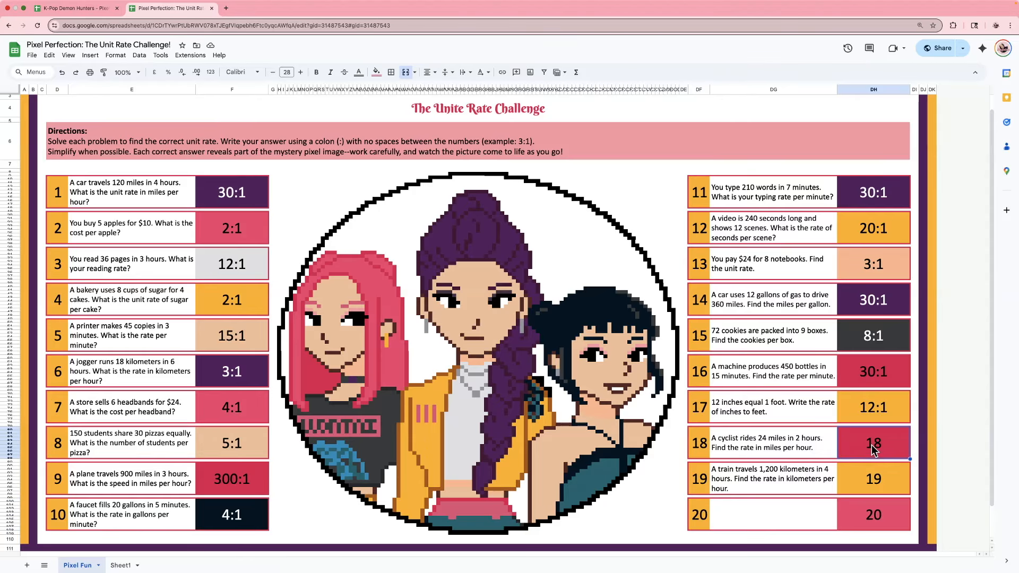
pyautogui.write('12:1')
pyautogui.press('Return')
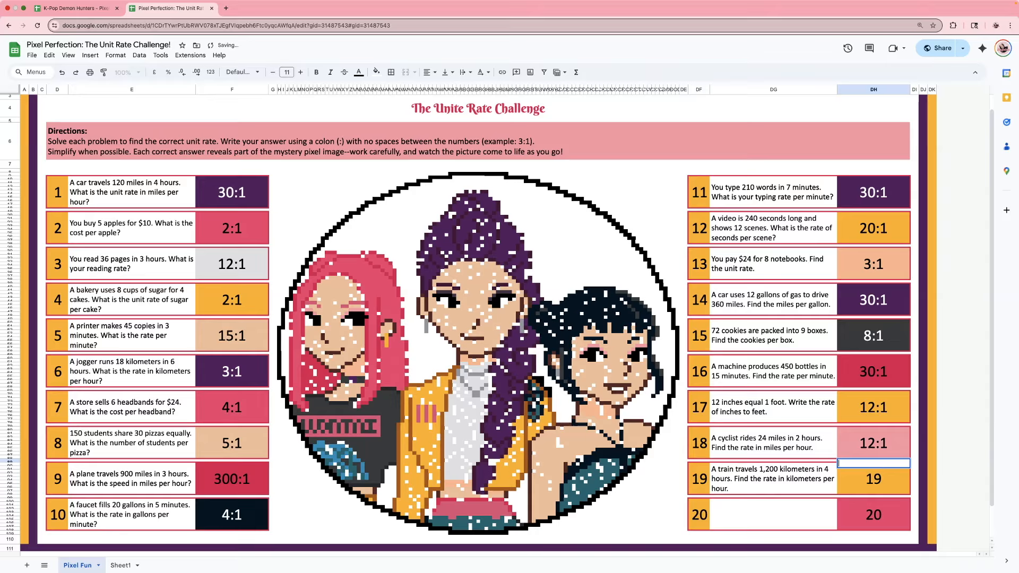
pyautogui.click(879, 486)
pyautogui.write('300:1')
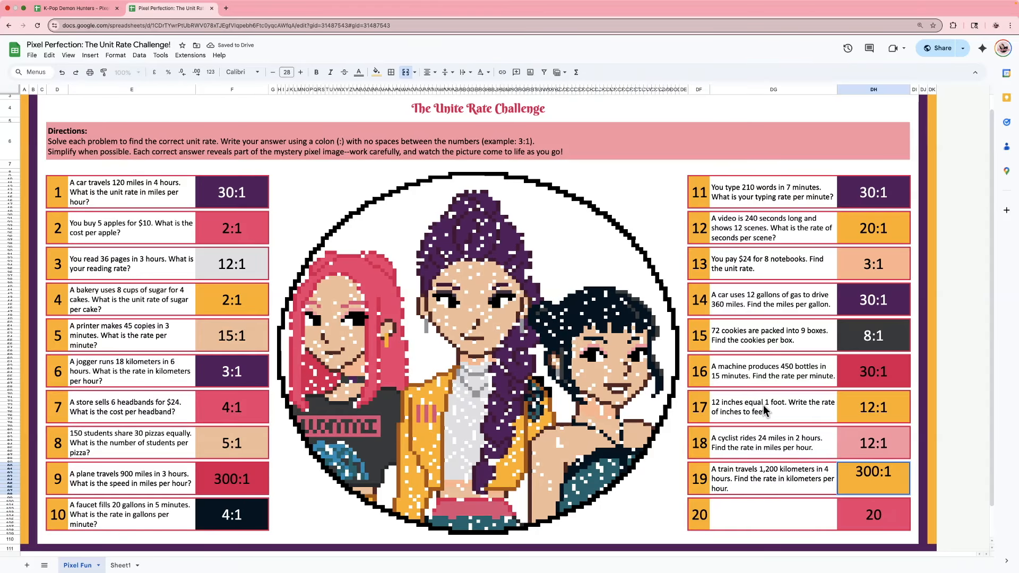
pyautogui.press('Return')
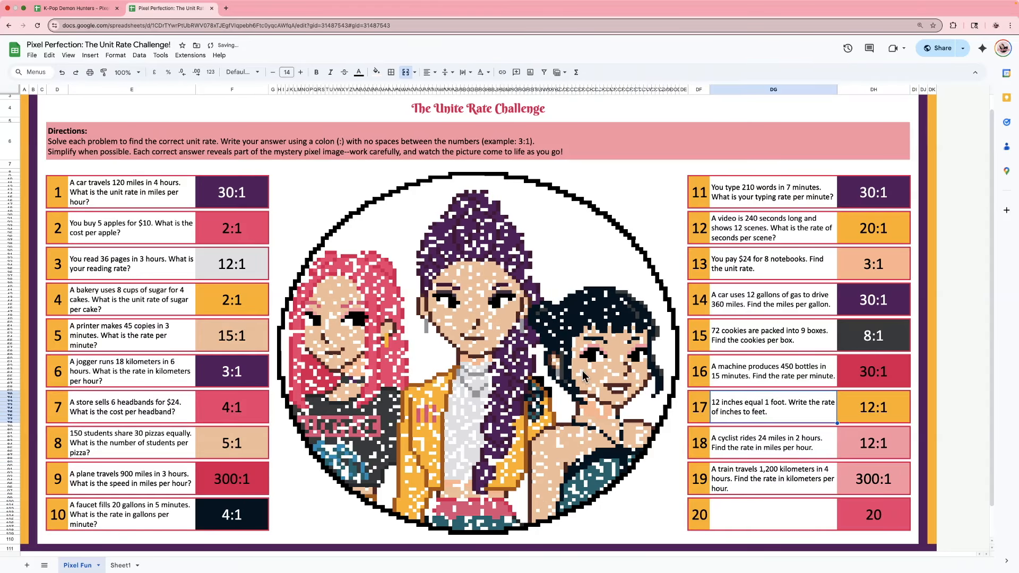
# Set the answers for numbers 18 and 19 to 12:1 and 300:1 in the answer key on Sheet1
pyautogui.click(120, 566)
pyautogui.write('12:1')
pyautogui.press('Return')
pyautogui.write('300:1')
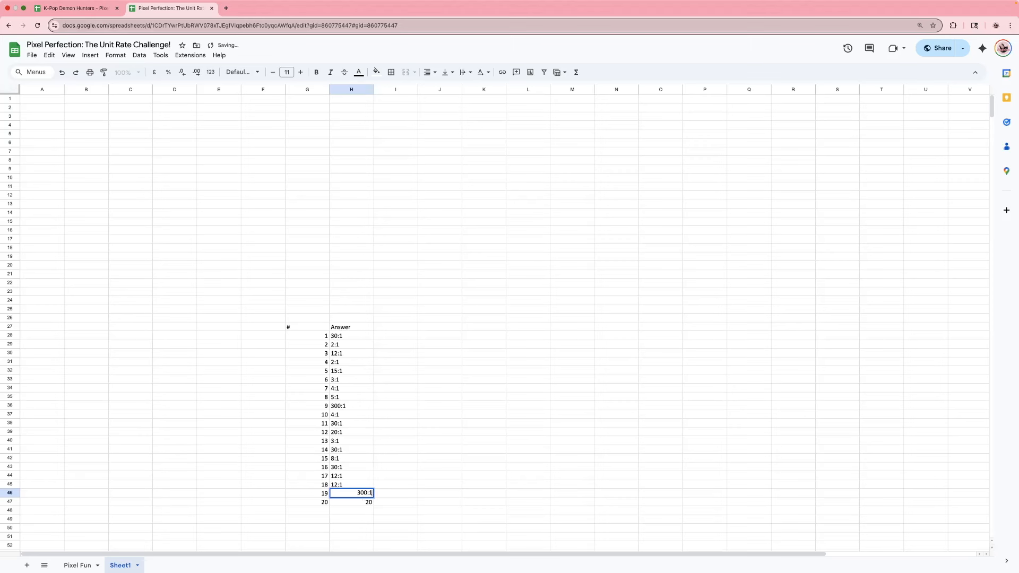
pyautogui.press('Return')
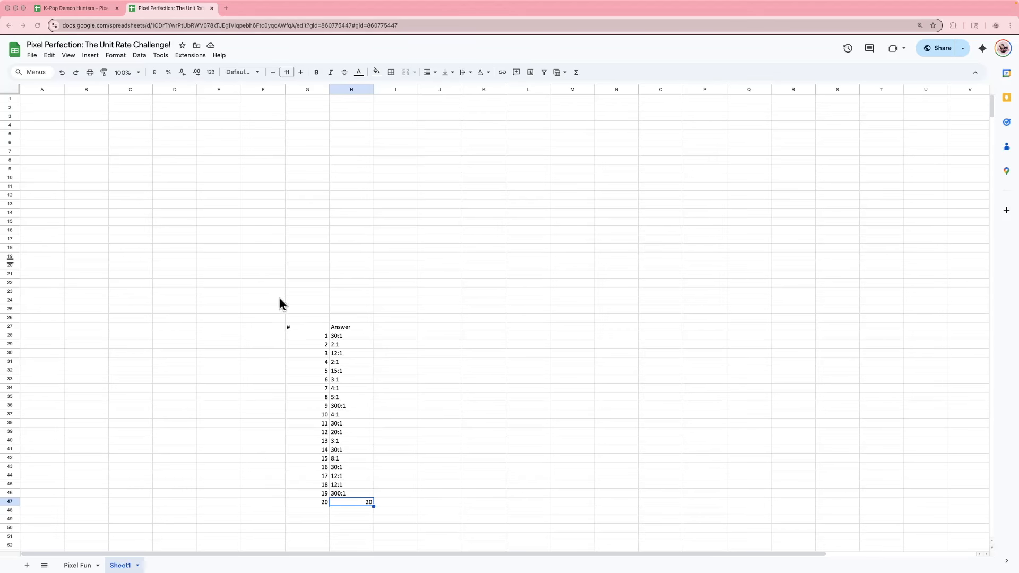
# Enter "A student earns $60 for 5 hours of babysitting. What is the rate per hour?" as the question for problem 20 on Pixel Fun
pyautogui.doubleClick(77, 565)
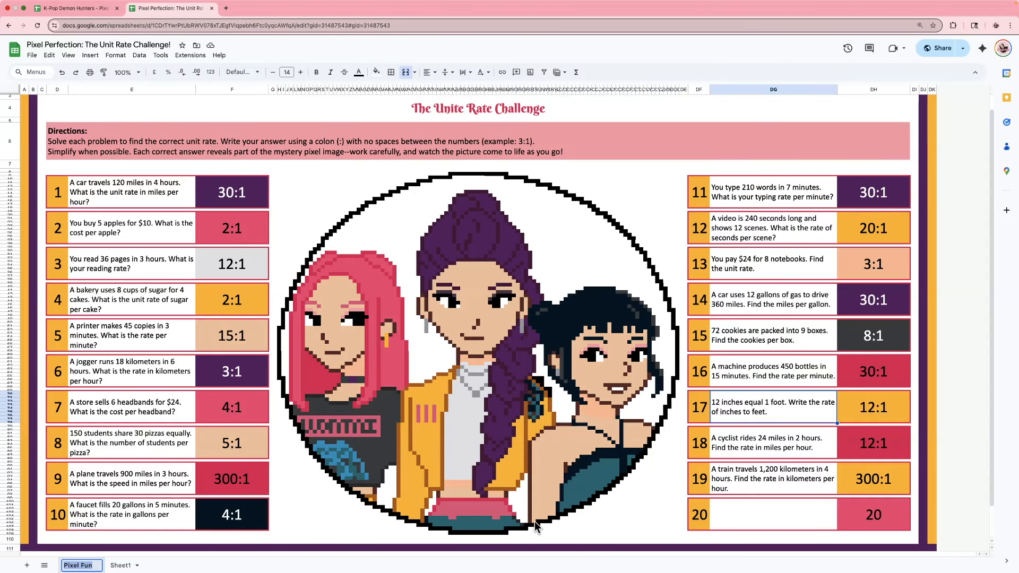
pyautogui.doubleClick(758, 519)
pyautogui.write('A student earns $60 for 5 hours of babysitting. What is the rate per hour?')
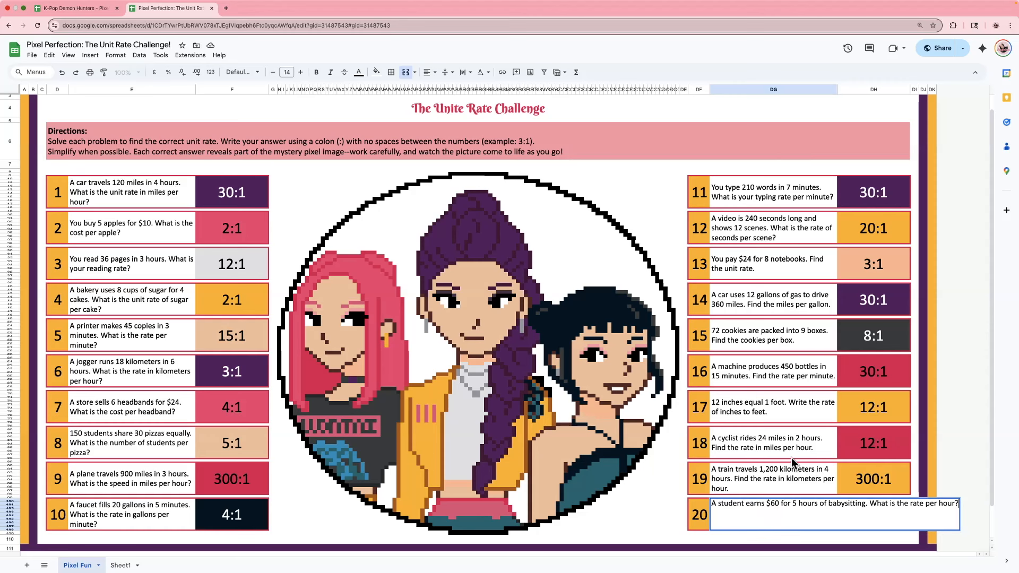
# Enter 12:1 as the answer for problem 20 on Pixel Fun and for number 20 in the Sheet1 answer key
pyautogui.click(867, 502)
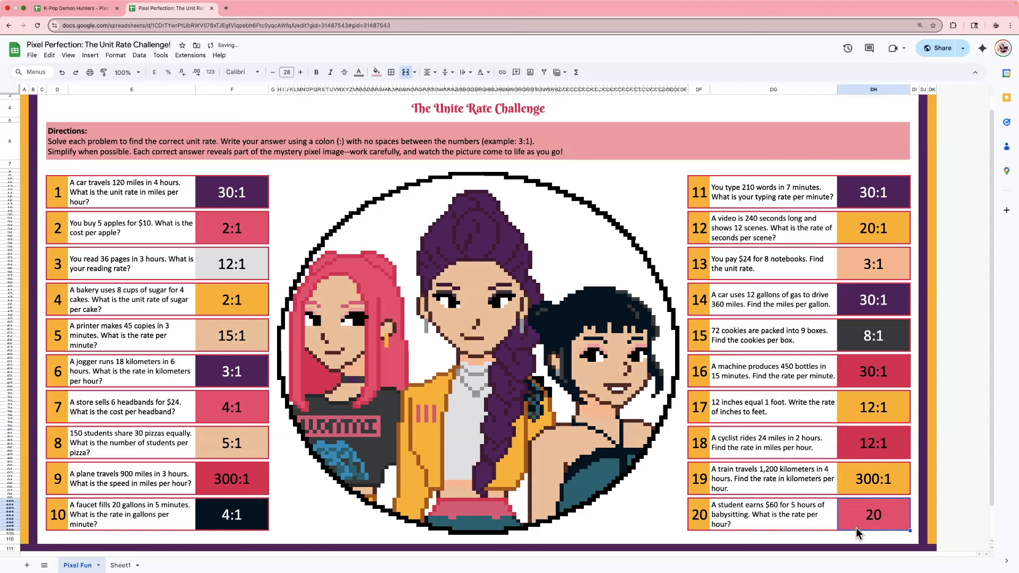
pyautogui.write('12:1')
pyautogui.press('Return')
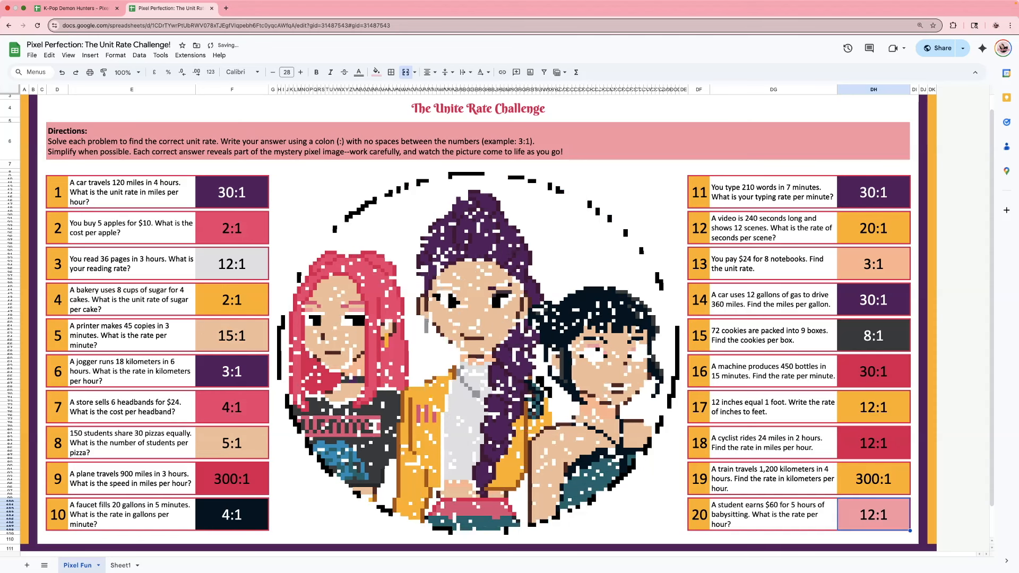
pyautogui.click(122, 565)
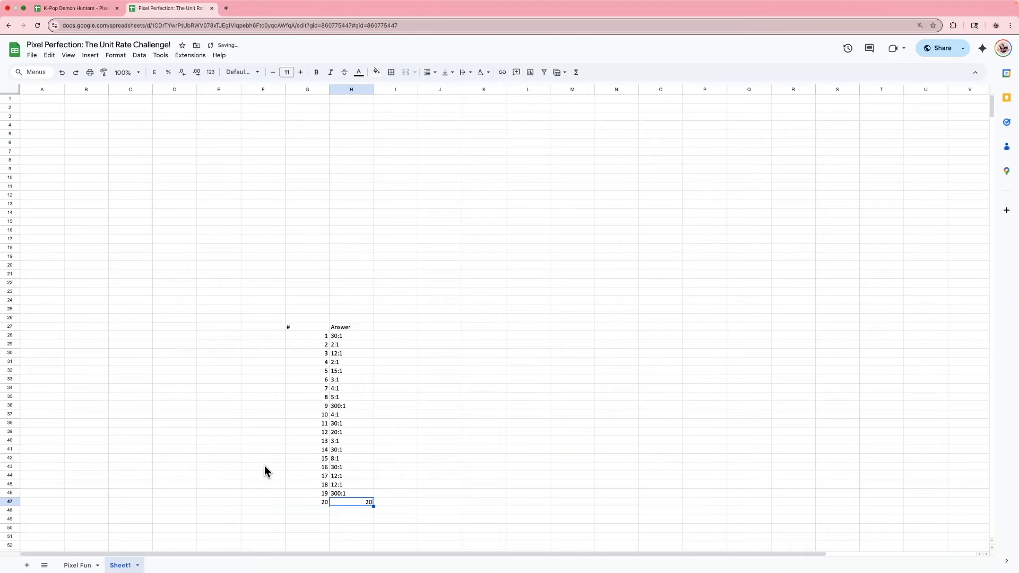
pyautogui.write('12:1')
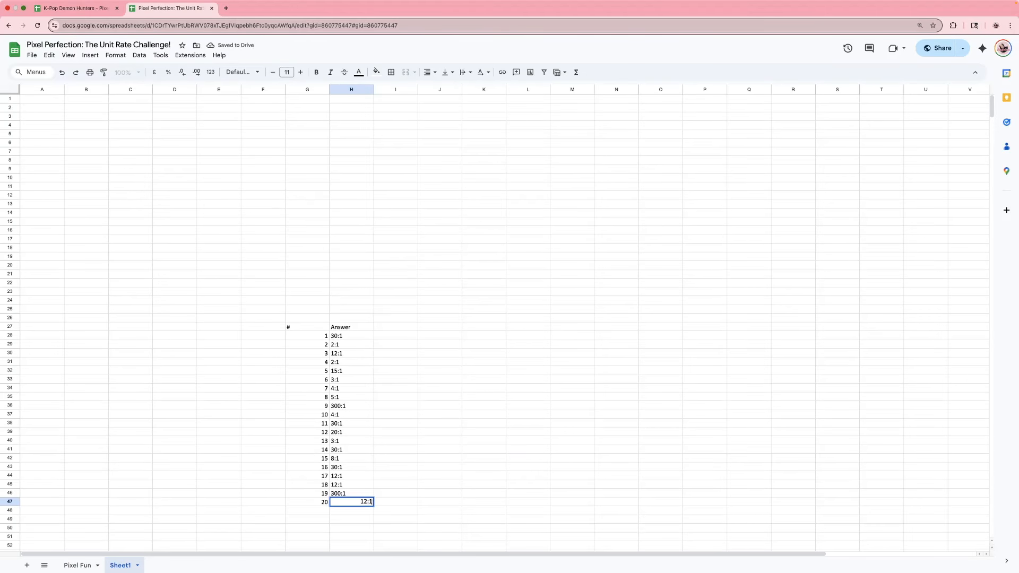
pyautogui.click(453, 362)
# Clear the entered answers for problems 20 through 11 on the Pixel Fun sheet
pyautogui.click(77, 565)
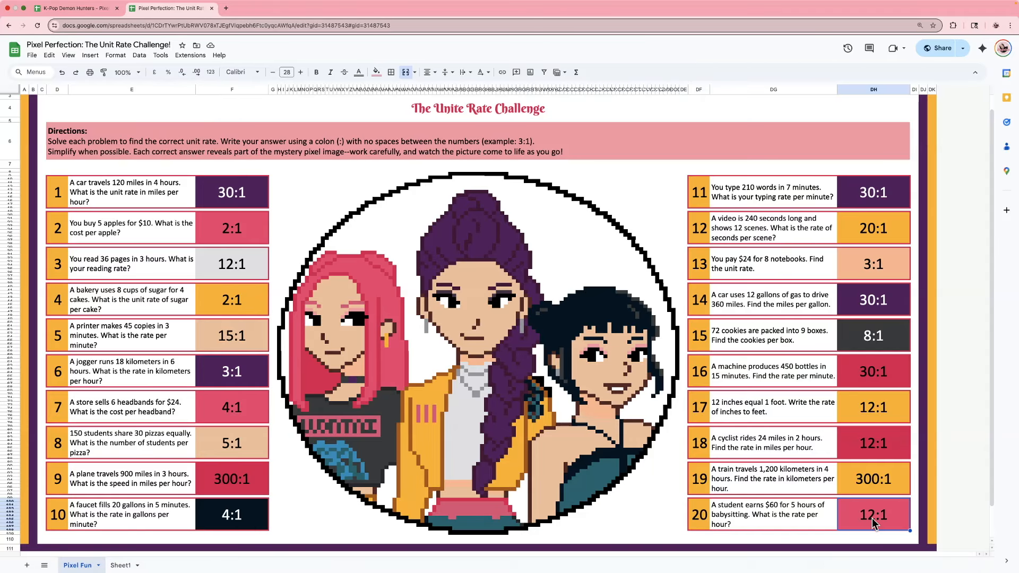
pyautogui.press('Delete')
pyautogui.click(878, 477)
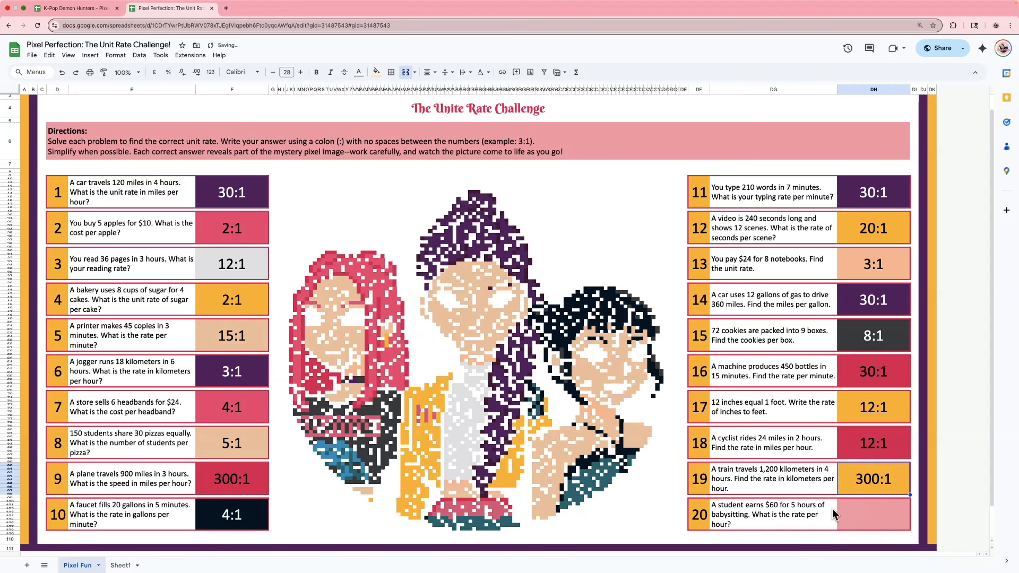
pyautogui.press('Delete')
pyautogui.click(870, 453)
pyautogui.press('Delete')
pyautogui.click(874, 415)
pyautogui.press('Delete')
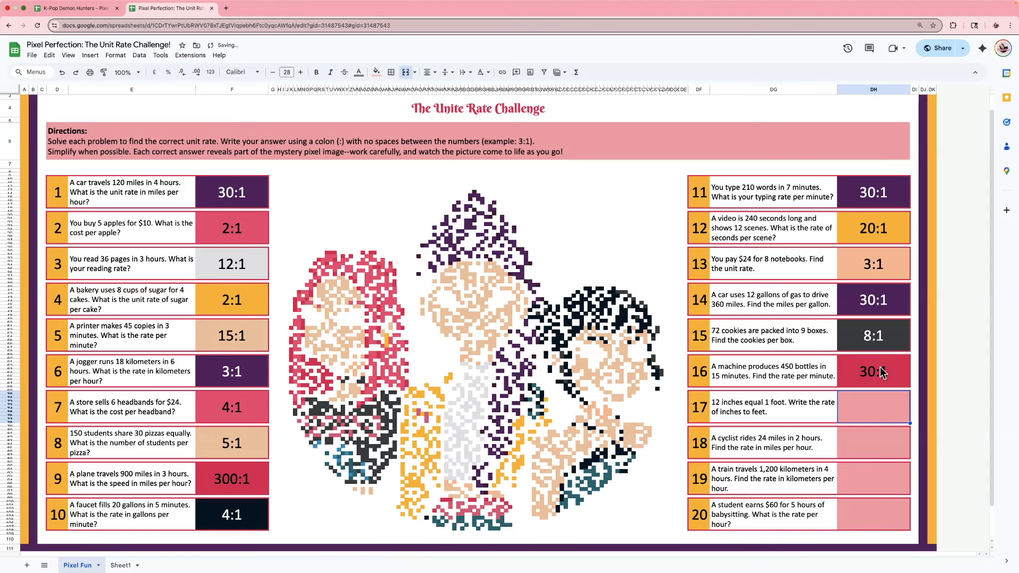
pyautogui.click(880, 367)
pyautogui.press('Delete')
pyautogui.click(874, 326)
pyautogui.press('Delete')
pyautogui.click(871, 298)
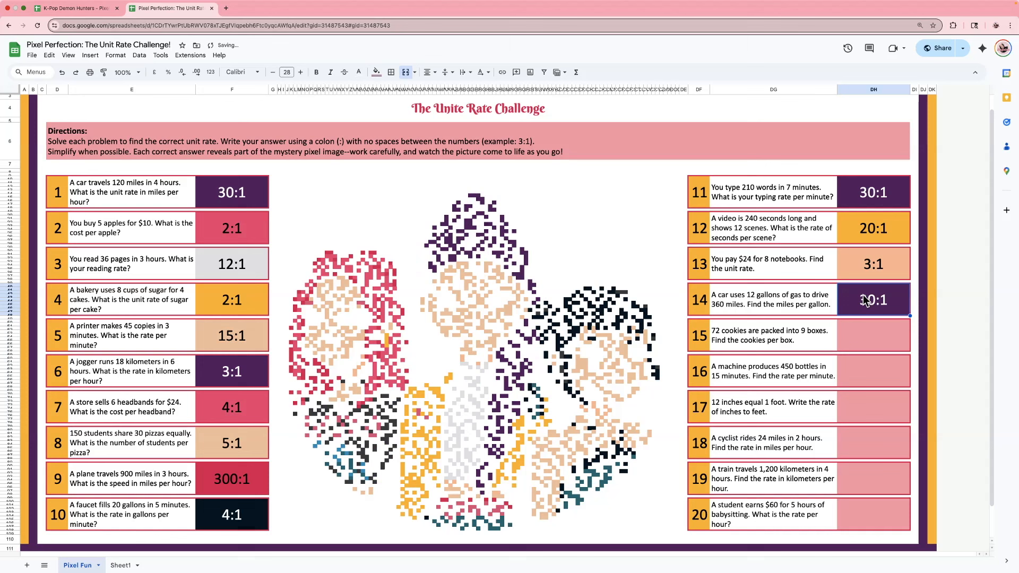
pyautogui.press('Delete')
pyautogui.click(865, 257)
pyautogui.press('Delete')
pyautogui.click(864, 215)
pyautogui.press('Delete')
pyautogui.click(865, 197)
pyautogui.press('Delete')
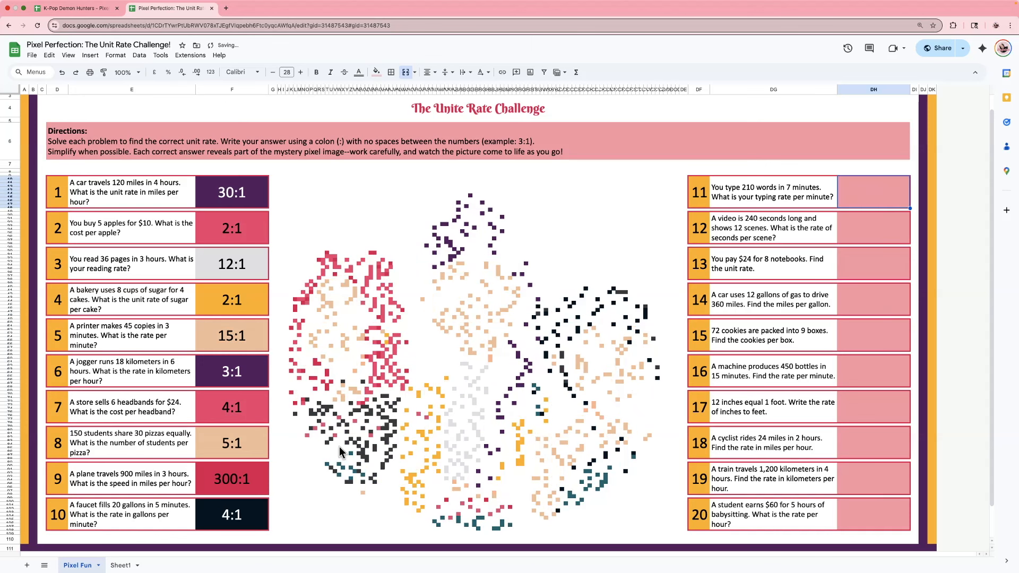
# Clear the entered answers for problems 10 through 1 so every student answer cell is blank
pyautogui.click(236, 517)
pyautogui.press('Delete')
pyautogui.click(244, 482)
pyautogui.press('Delete')
pyautogui.click(240, 444)
pyautogui.press('Delete')
pyautogui.click(241, 408)
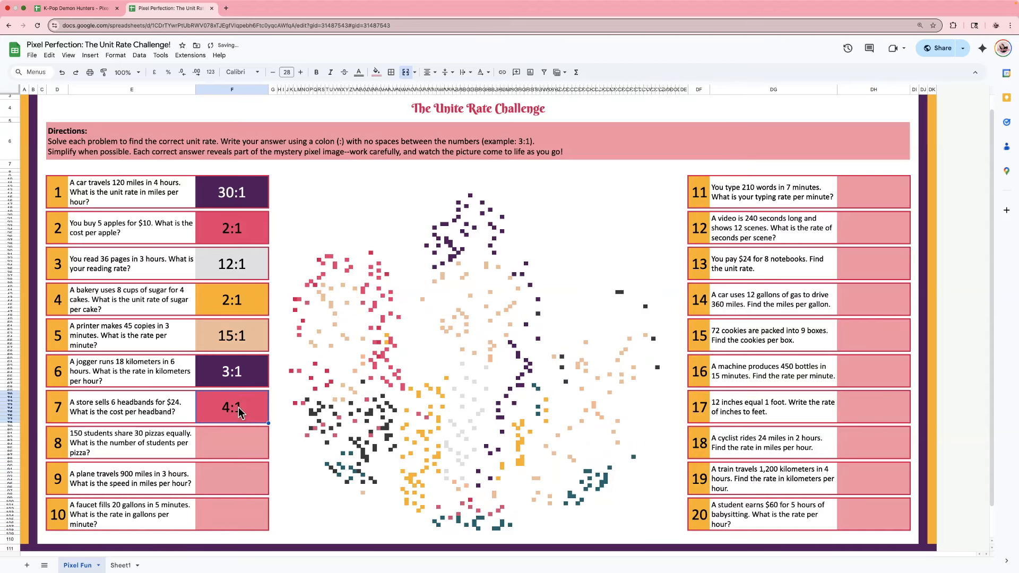
pyautogui.press('Delete')
pyautogui.click(248, 378)
pyautogui.press('Delete')
pyautogui.click(249, 323)
pyautogui.press('Delete')
pyautogui.click(250, 298)
pyautogui.press('Delete')
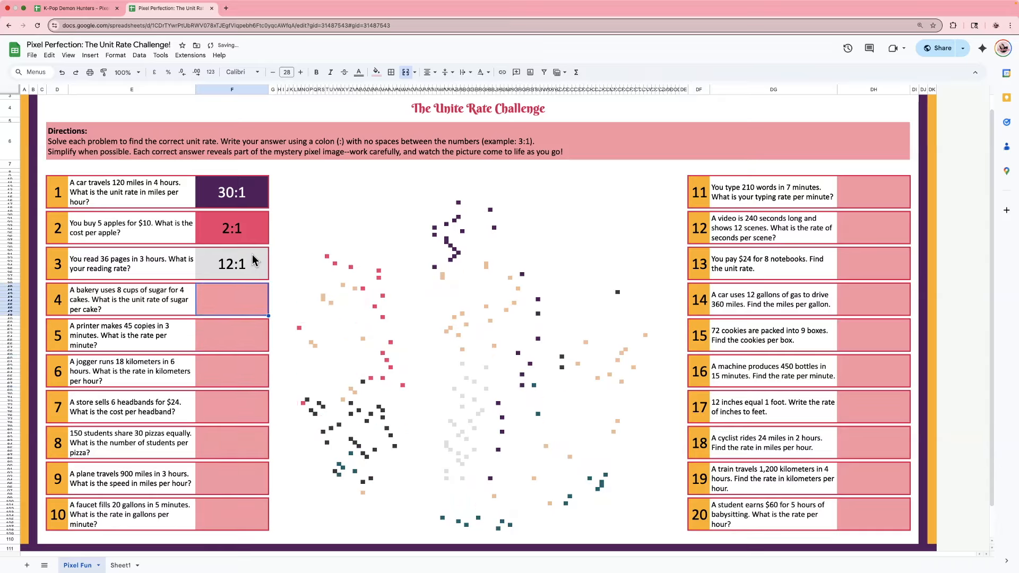
pyautogui.click(252, 256)
pyautogui.press('Delete')
pyautogui.click(245, 237)
pyautogui.press('Delete')
pyautogui.click(234, 203)
pyautogui.press('Delete')
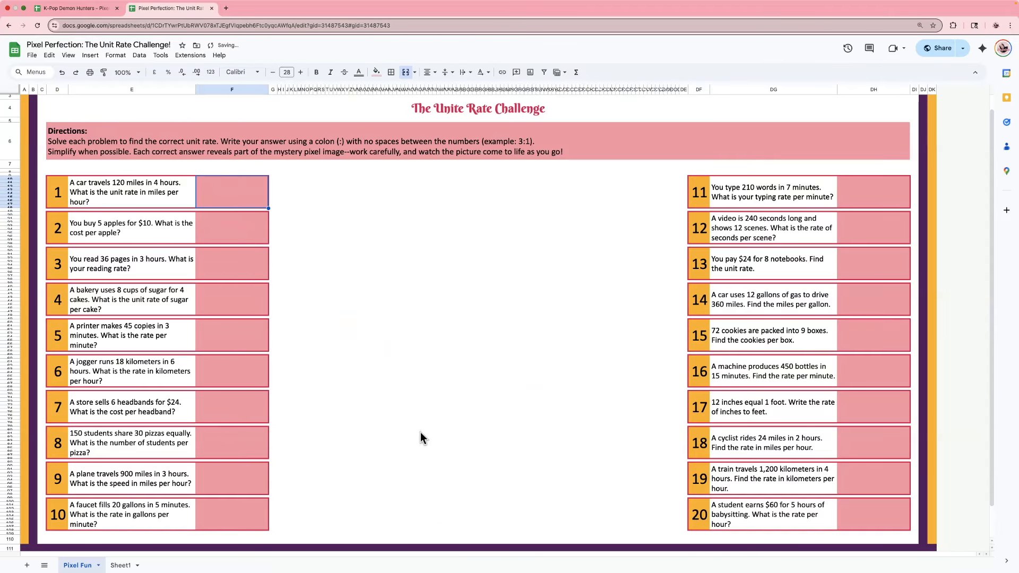